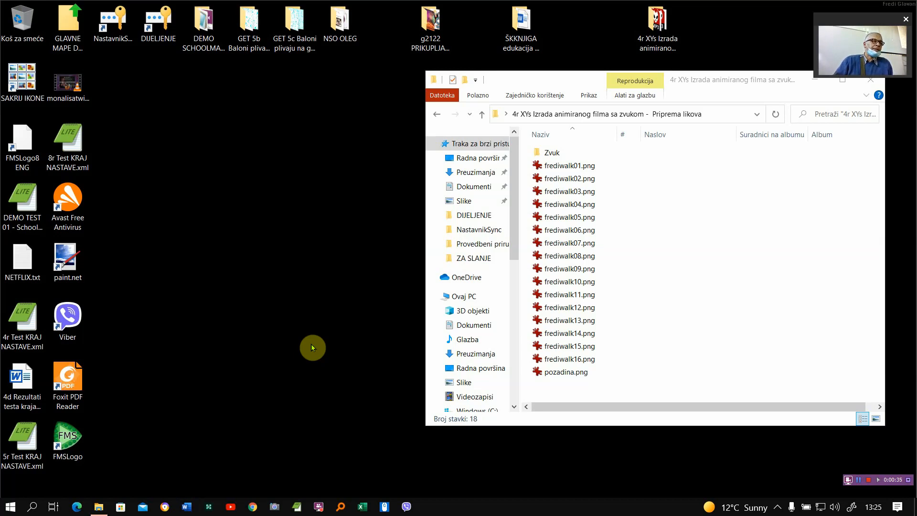
- Display the character folder's contents as extra large icons and widen the folder window
click(587, 97)
click(589, 97)
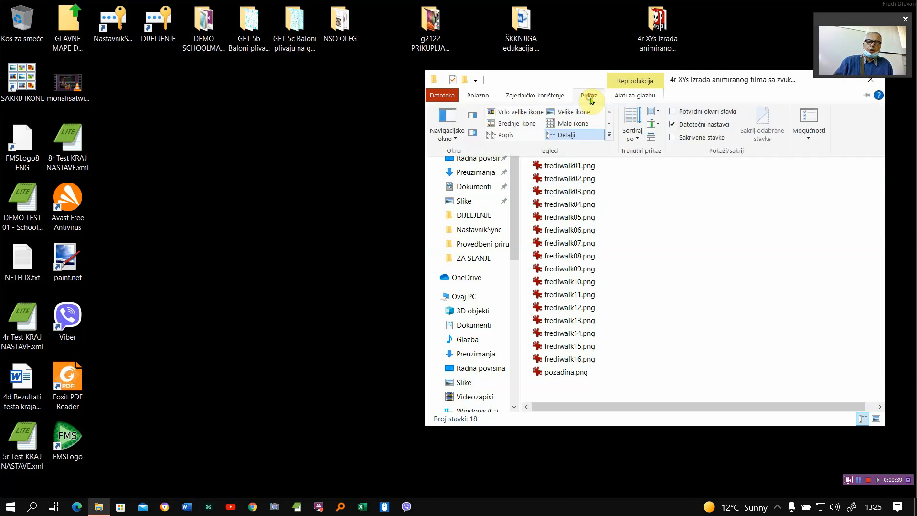
click(537, 115)
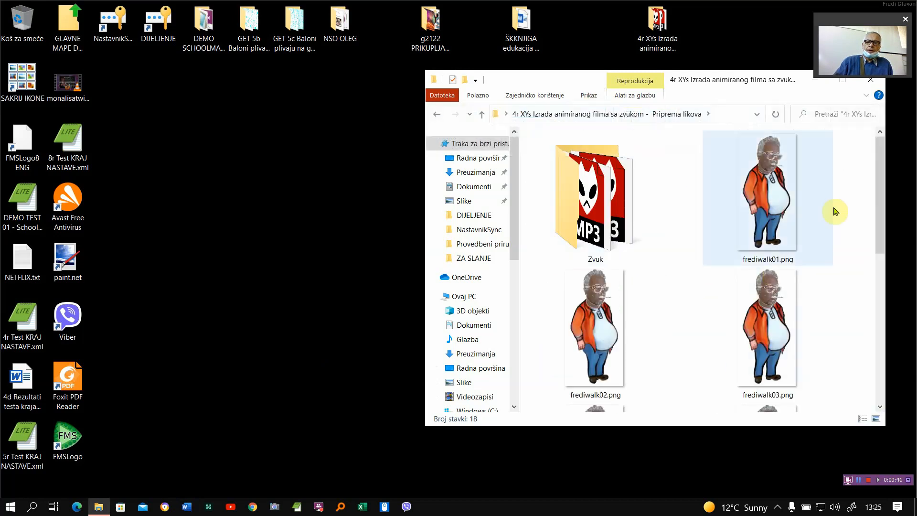
drag(425, 248, 136, 277)
- View frediwalk01.png at full size in the default image viewer and close it again
click(457, 199)
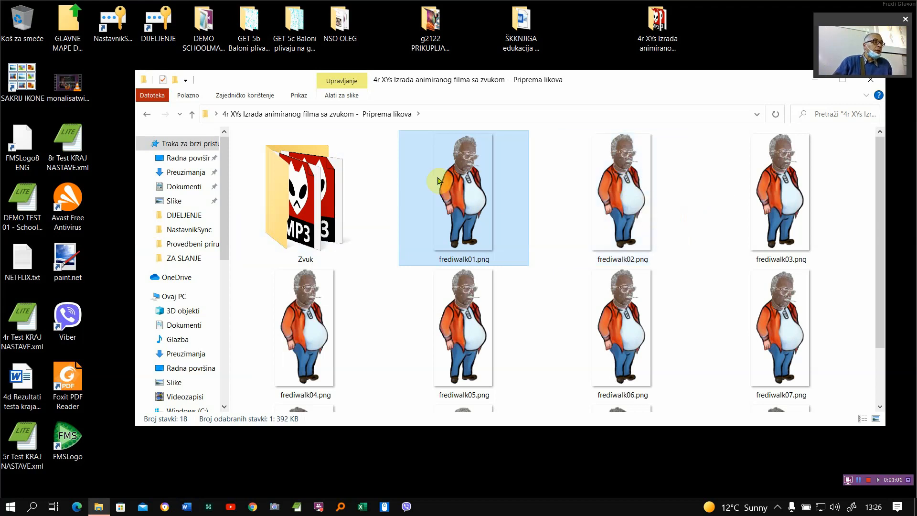
double_click(466, 203)
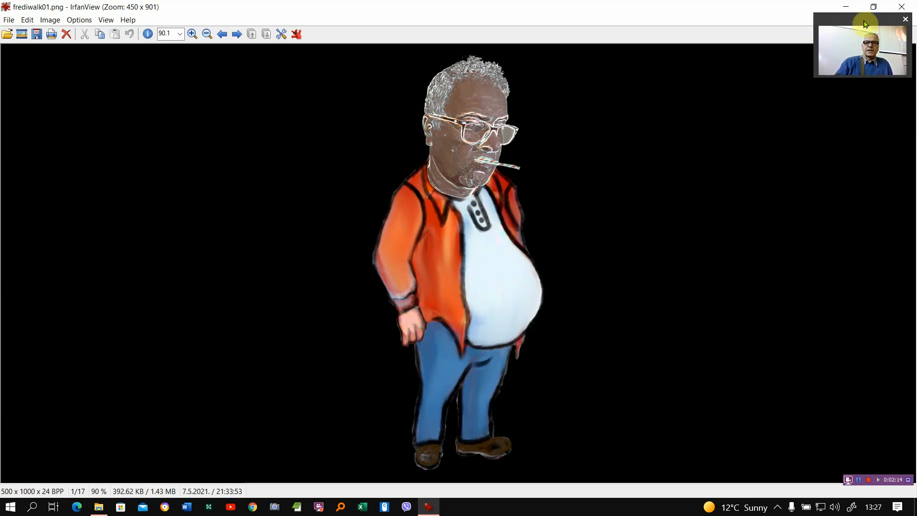
click(902, 7)
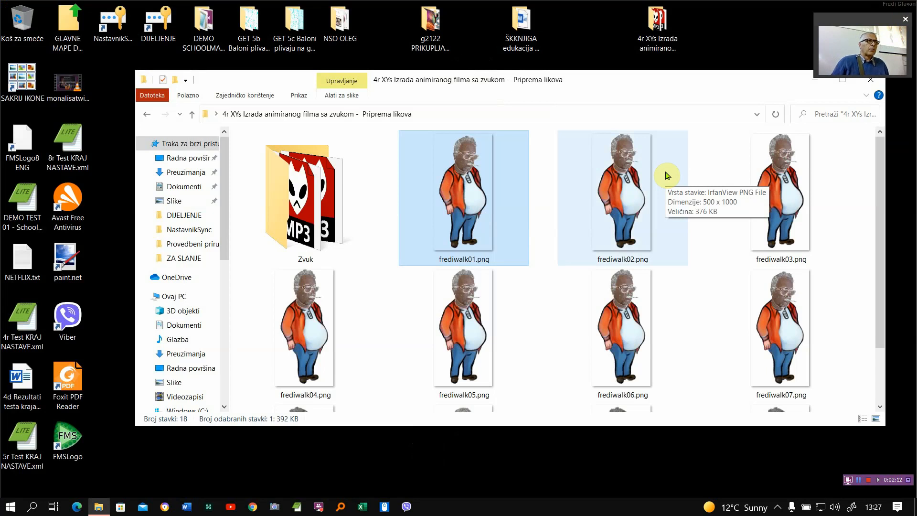
- Open frediwalk01.png in Paint (Bojanje), look over the character and its background, and close the program
right_click(470, 188)
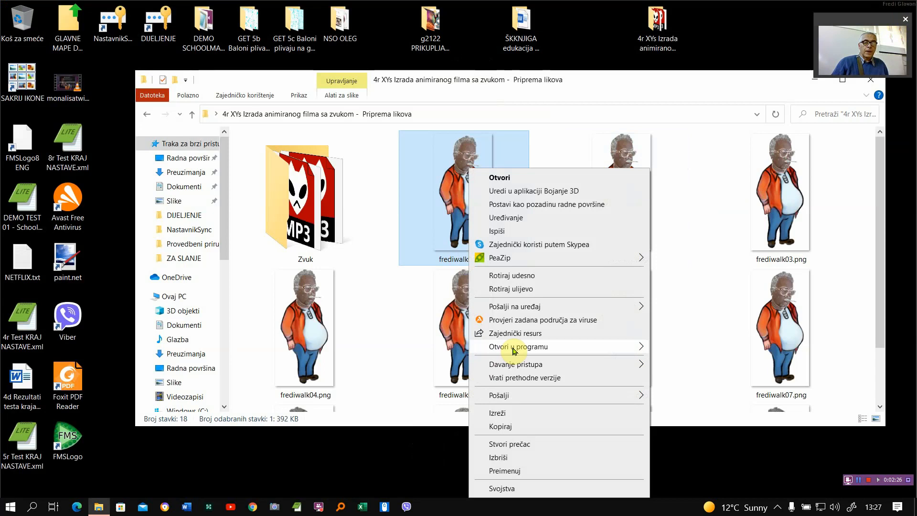
mouse_move(523, 347)
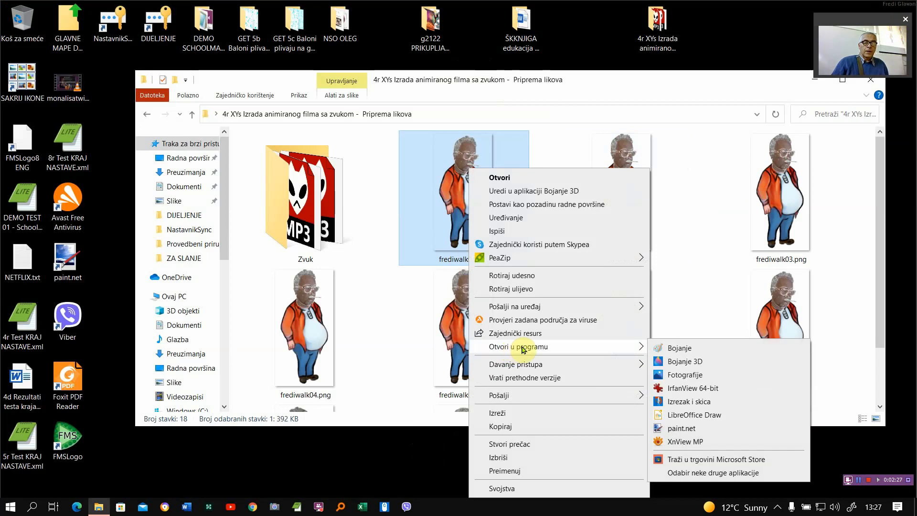
click(680, 348)
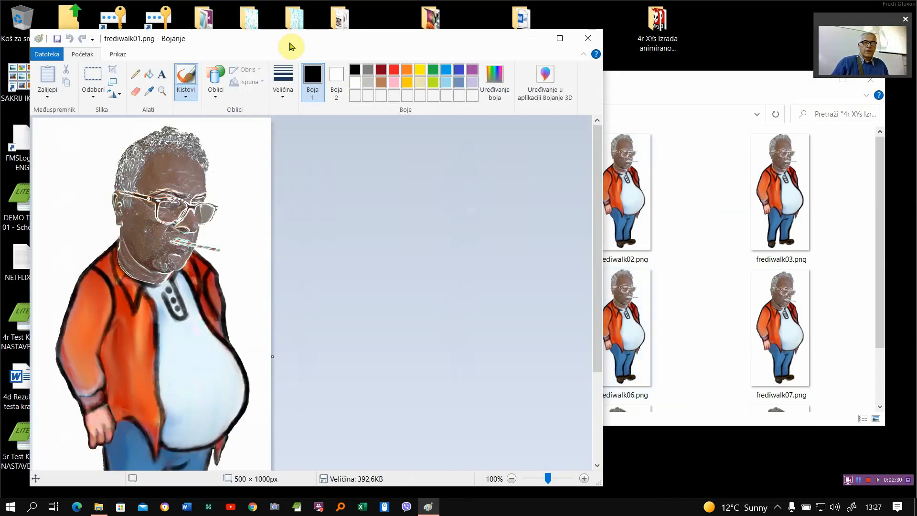
drag(290, 46, 386, 21)
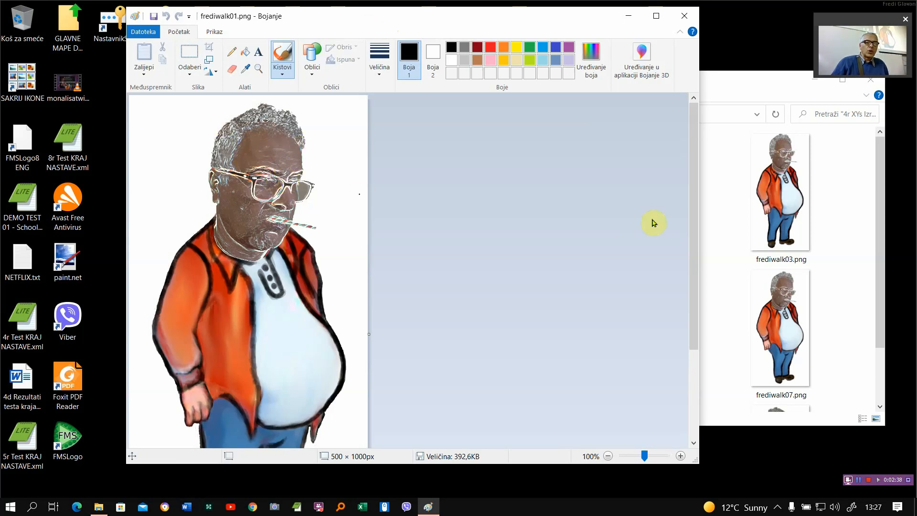
mouse_move(692, 206)
mouse_down()
mouse_move(689, 321)
mouse_move(694, 178)
mouse_up()
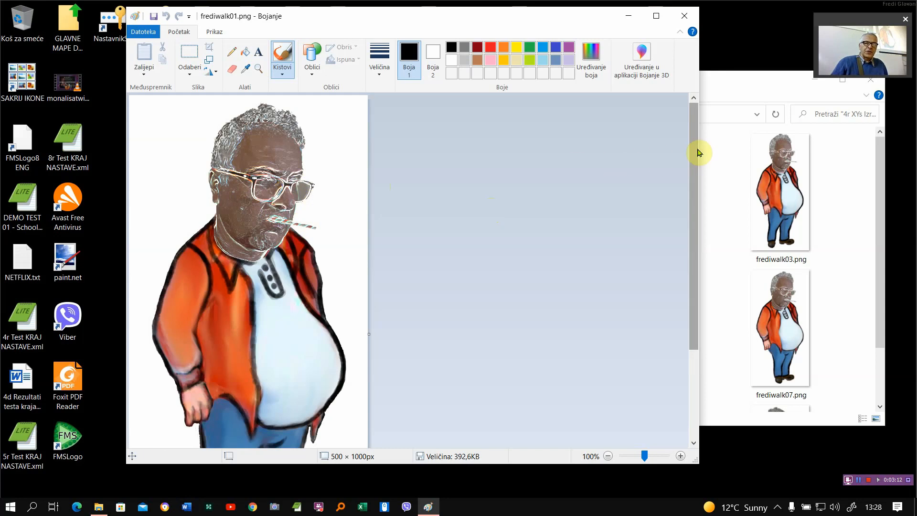
mouse_move(697, 153)
mouse_down()
mouse_move(694, 245)
mouse_move(701, 170)
mouse_up()
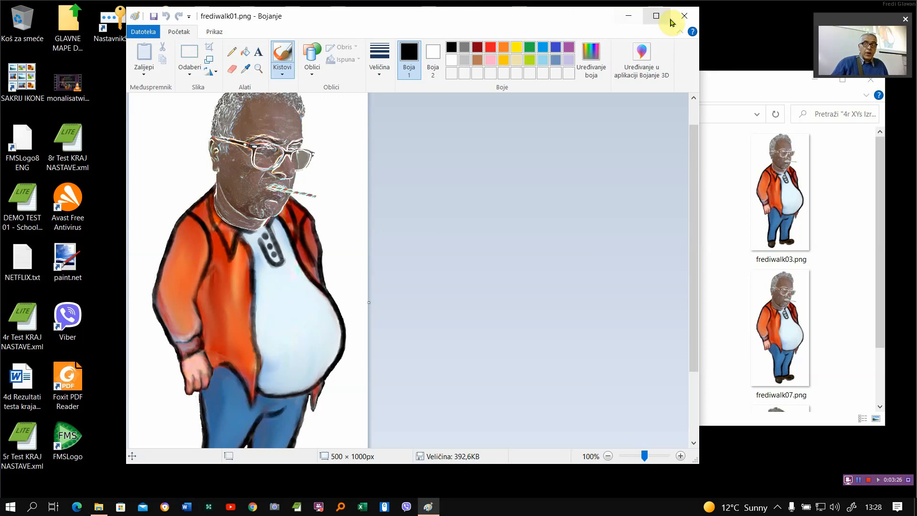
click(684, 16)
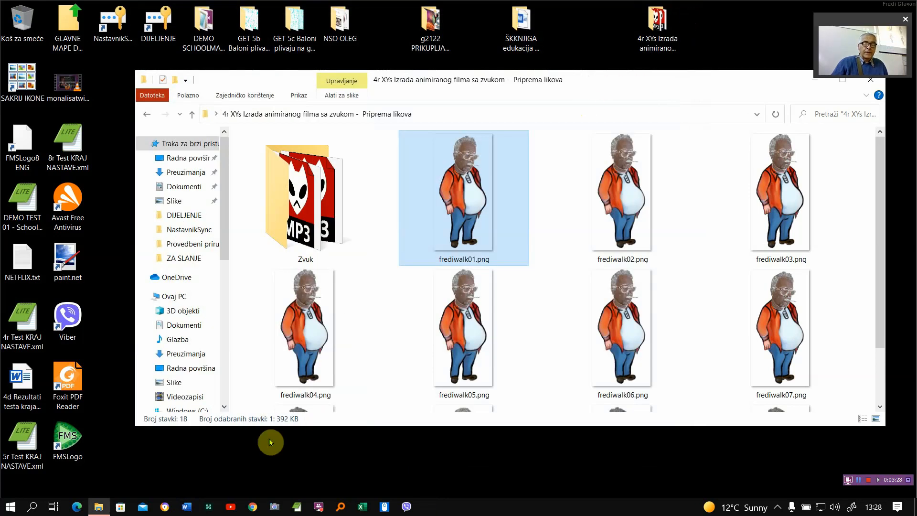
- Switch to Chrome, open the Kleki paint tool at kleki.com and fit the browser window beside the folder
click(251, 507)
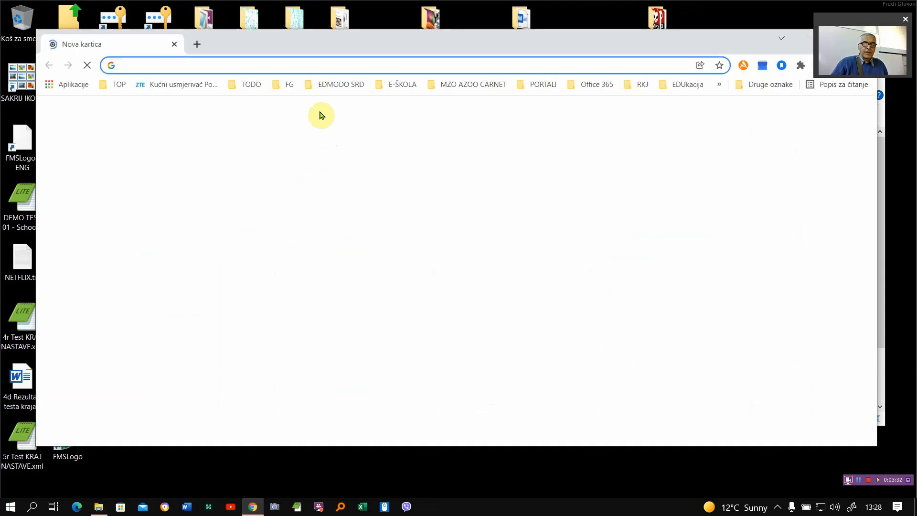
click(294, 65)
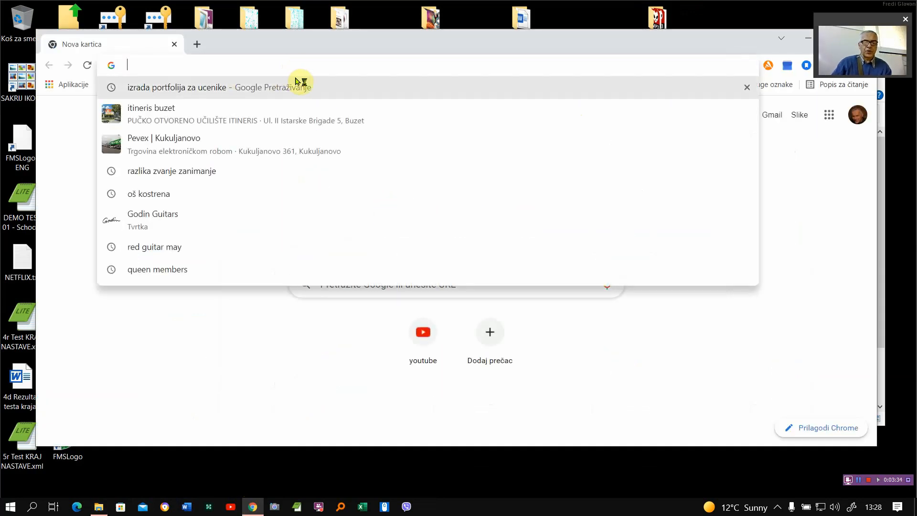
text(kleki.com)
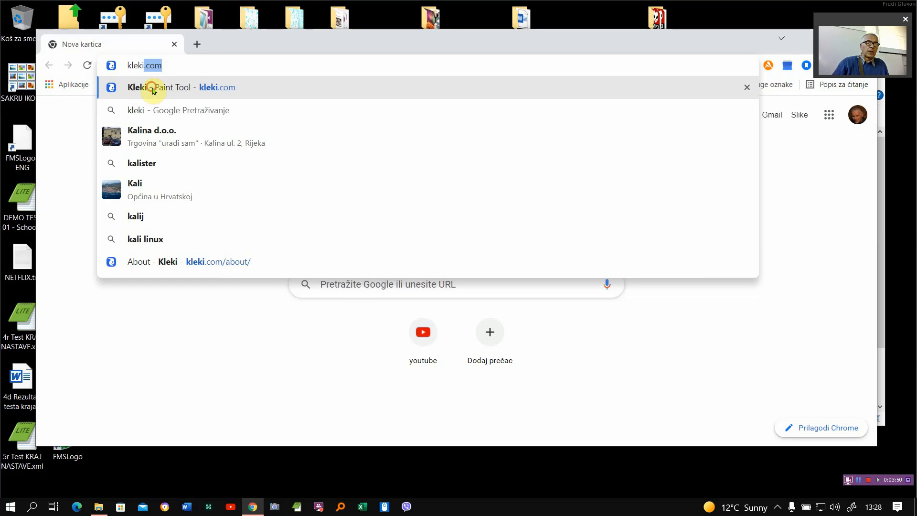
click(153, 92)
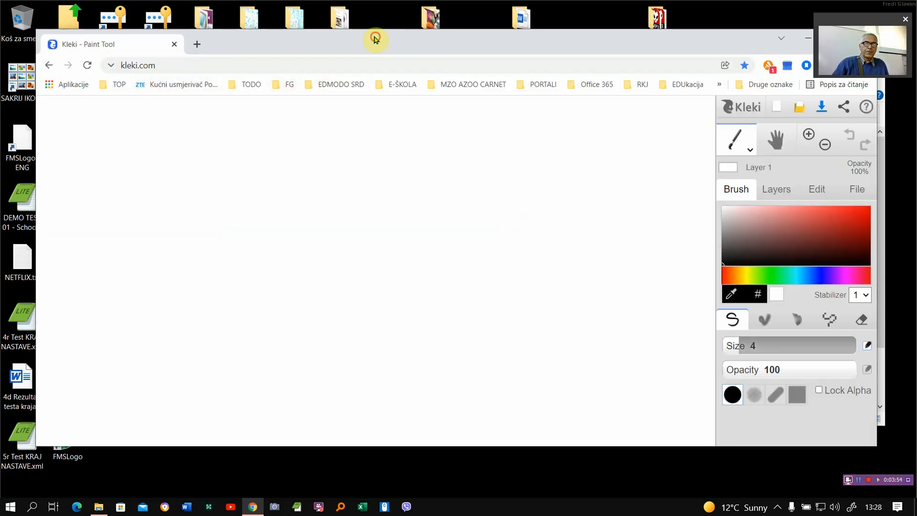
drag(376, 39, 352, 21)
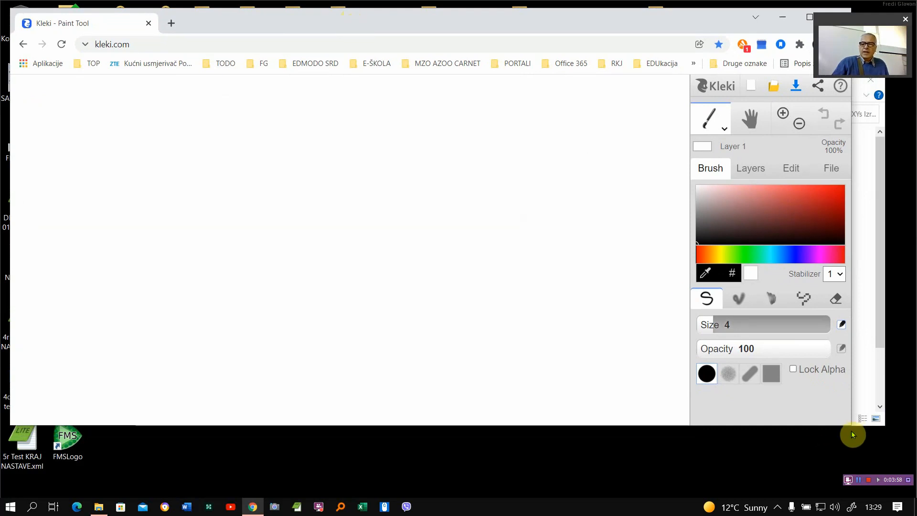
drag(853, 300, 763, 301)
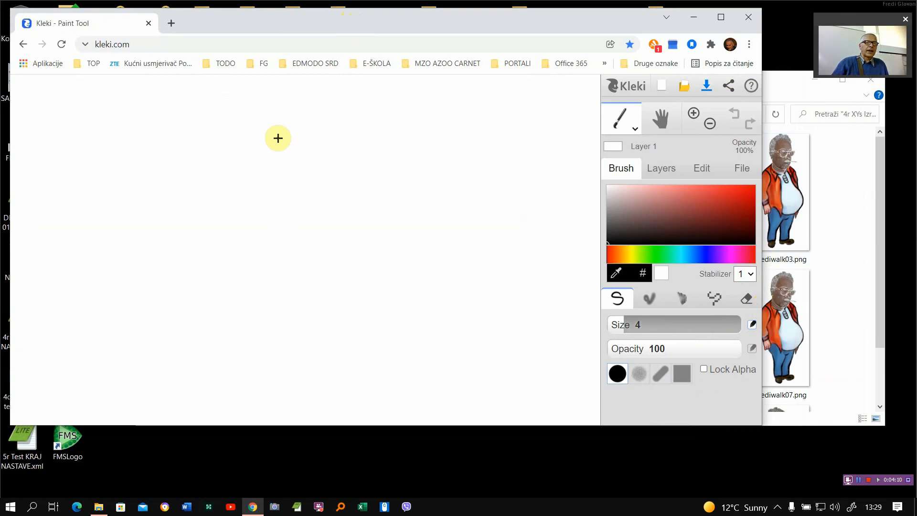
drag(266, 27, 272, 35)
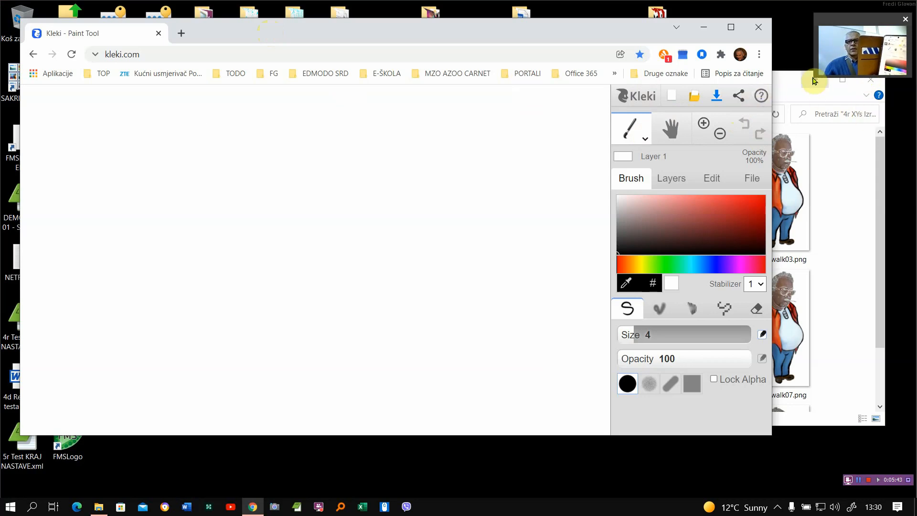
drag(815, 80, 454, 313)
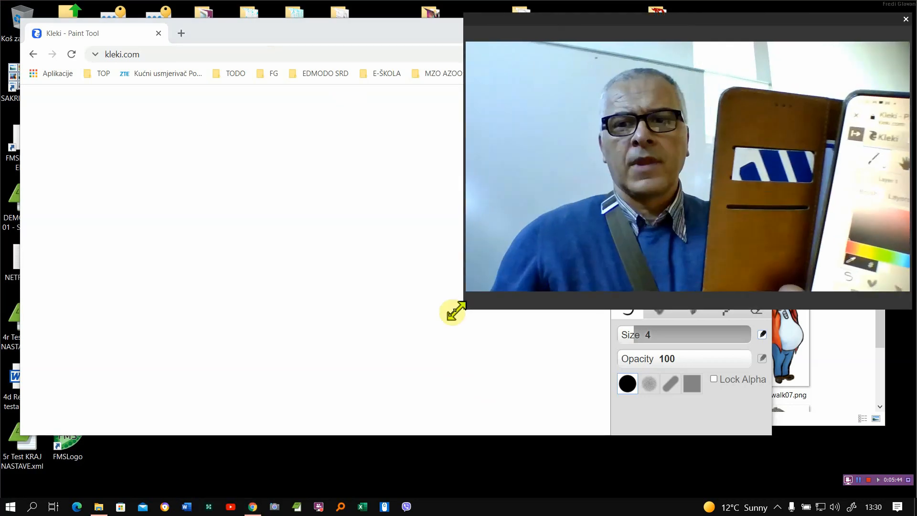
drag(677, 25, 480, 68)
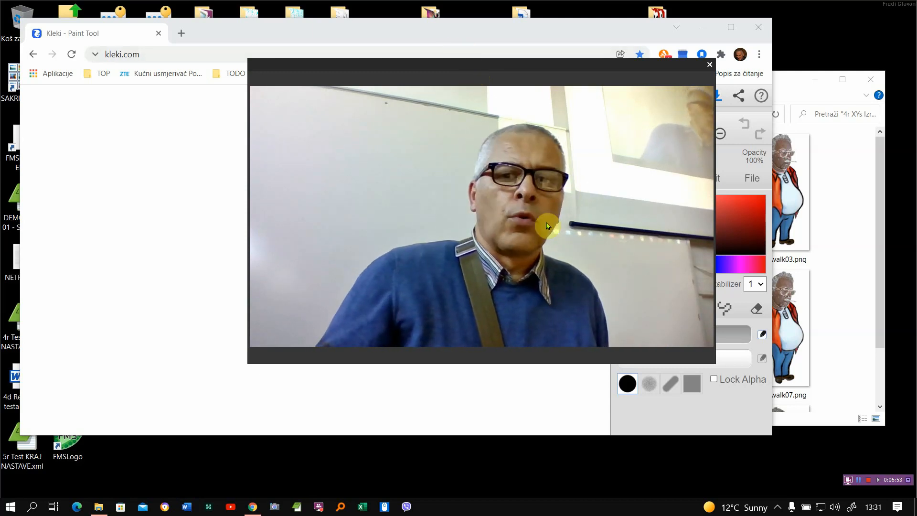
mouse_move(248, 362)
mouse_down()
mouse_move(523, 245)
mouse_move(561, 191)
mouse_move(558, 157)
mouse_up()
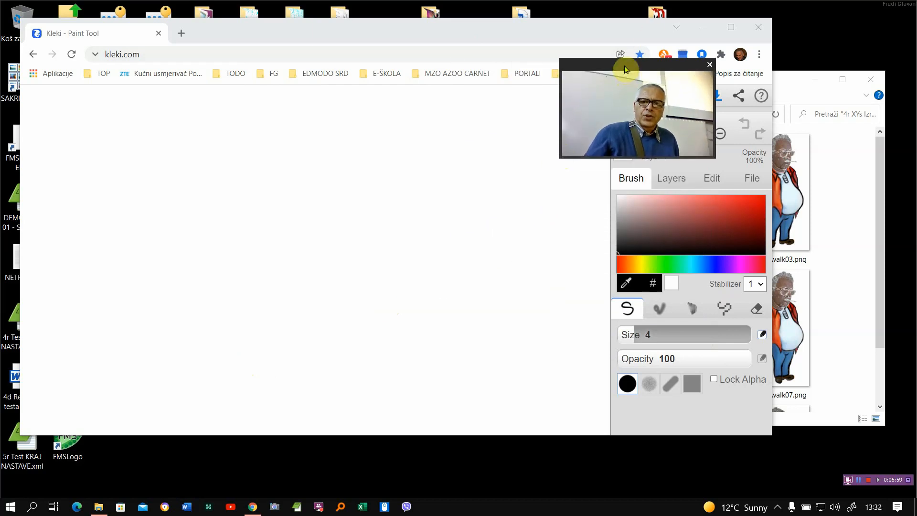
drag(626, 71, 808, 27)
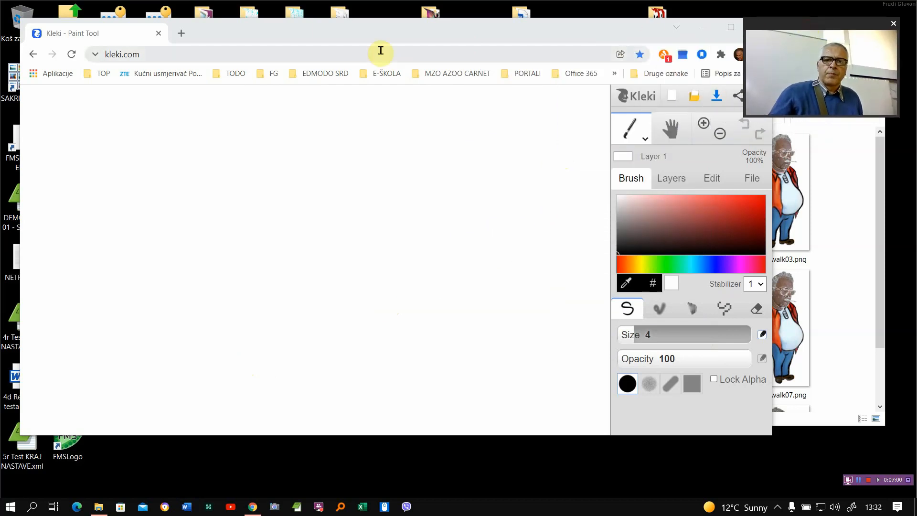
click(387, 33)
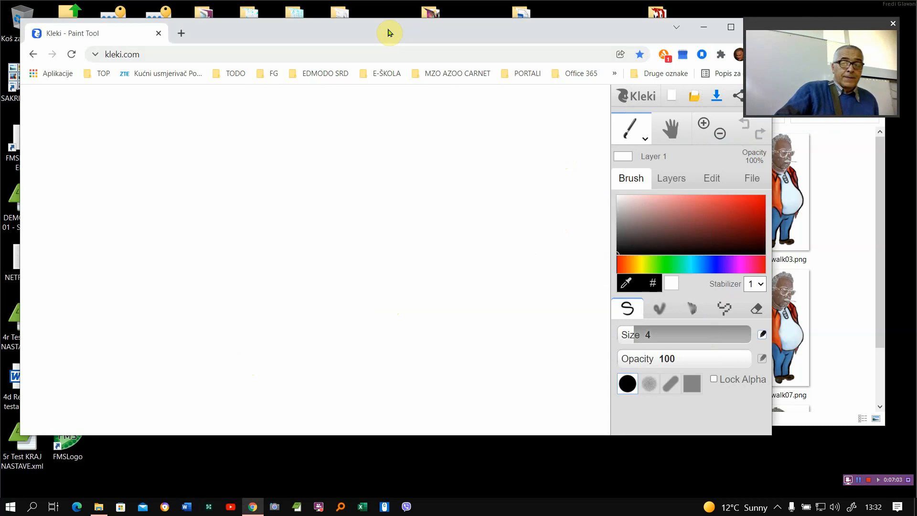
drag(390, 31, 395, 26)
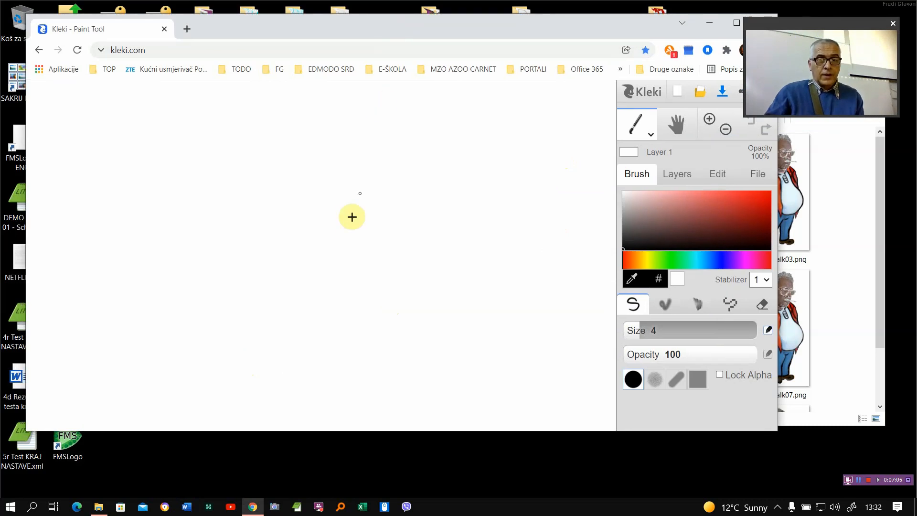
scroll(352, 217, down, 3)
scroll(348, 214, up, 2)
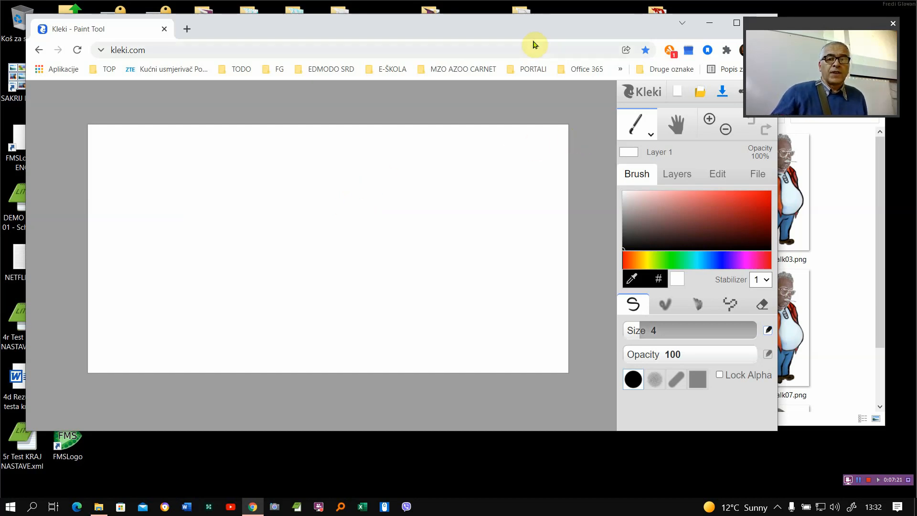
drag(520, 29, 504, 24)
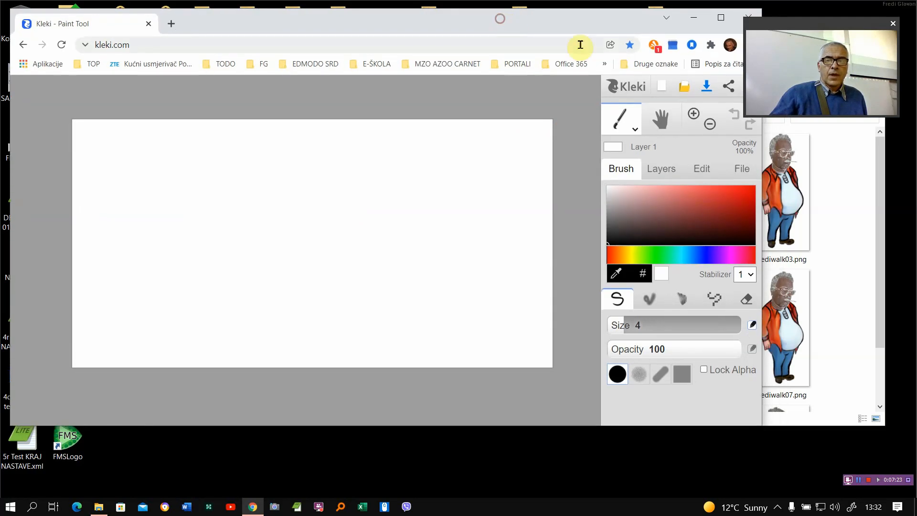
- Import frediwalk01.png as an image from the desktop folder "4r XYs Izrada animiranog filma sa zvukom - Priprema likova"
click(684, 89)
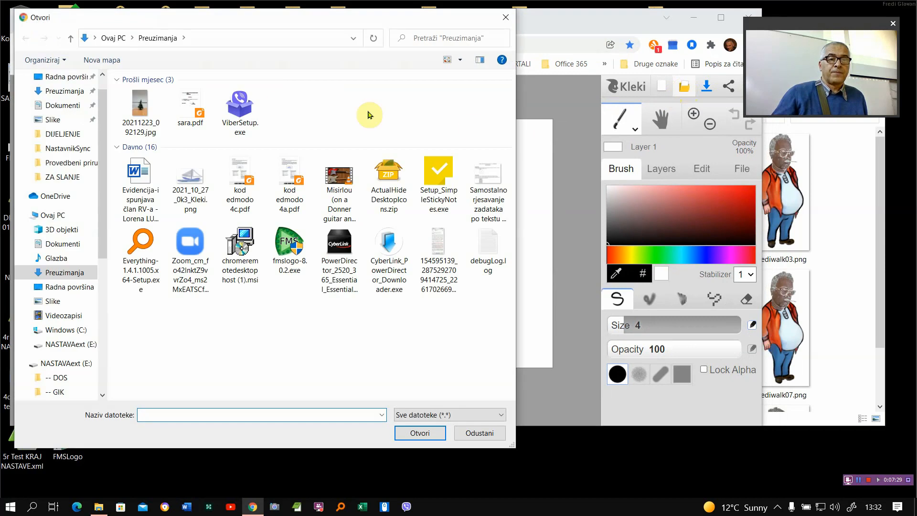
click(81, 80)
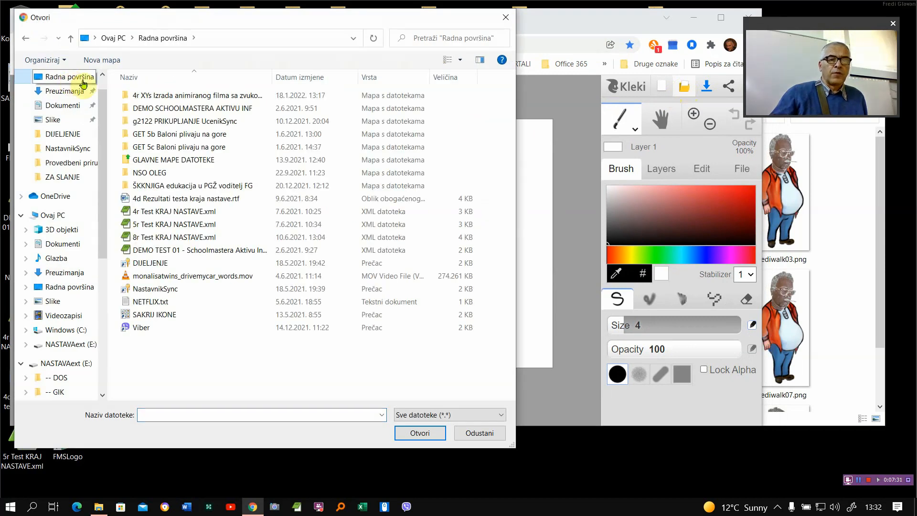
double_click(159, 95)
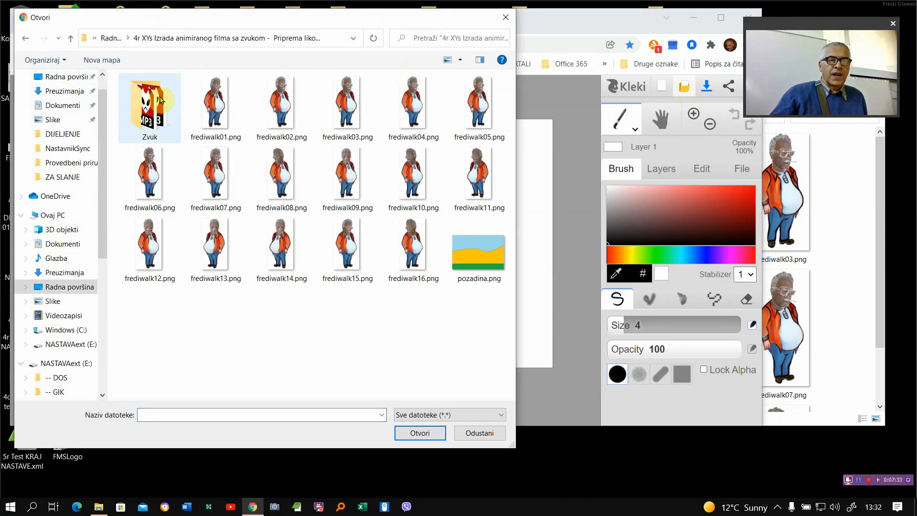
double_click(216, 111)
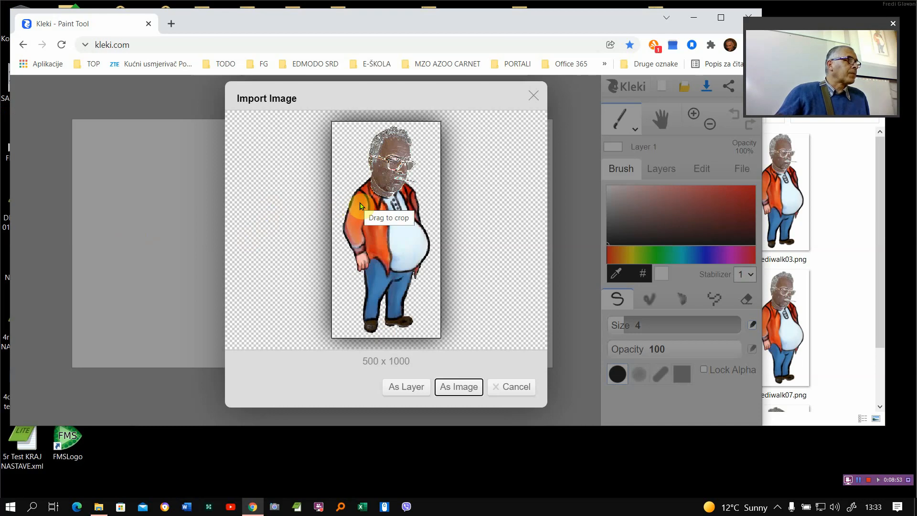
click(458, 386)
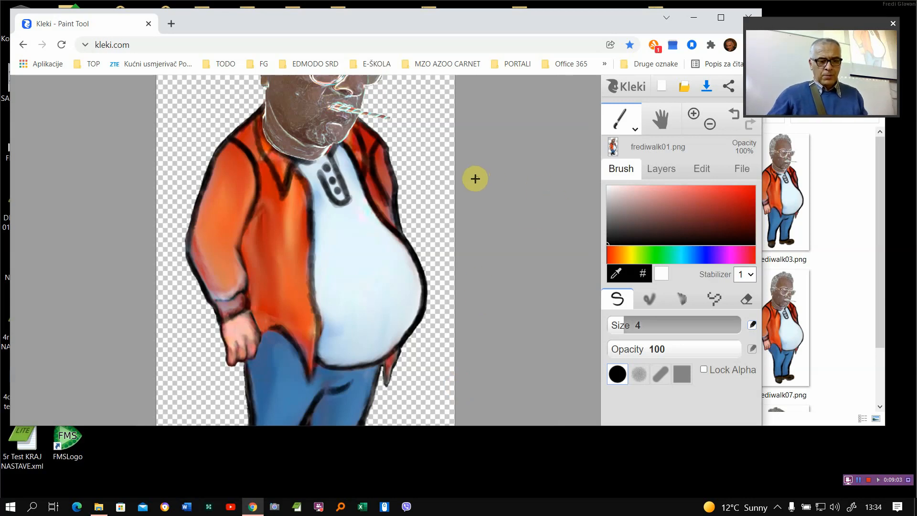
scroll(448, 195, down, 3)
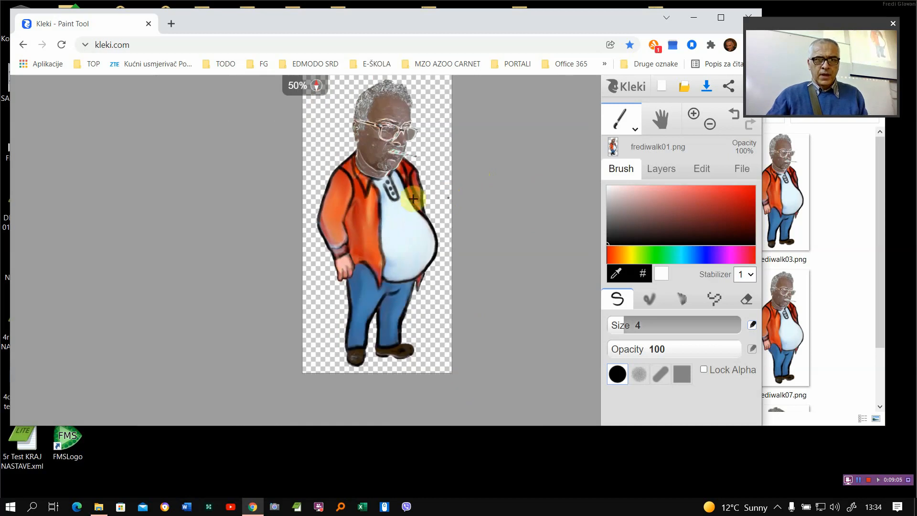
mouse_move(404, 200)
mouse_down()
mouse_move(369, 229)
mouse_move(331, 224)
mouse_move(340, 223)
mouse_up()
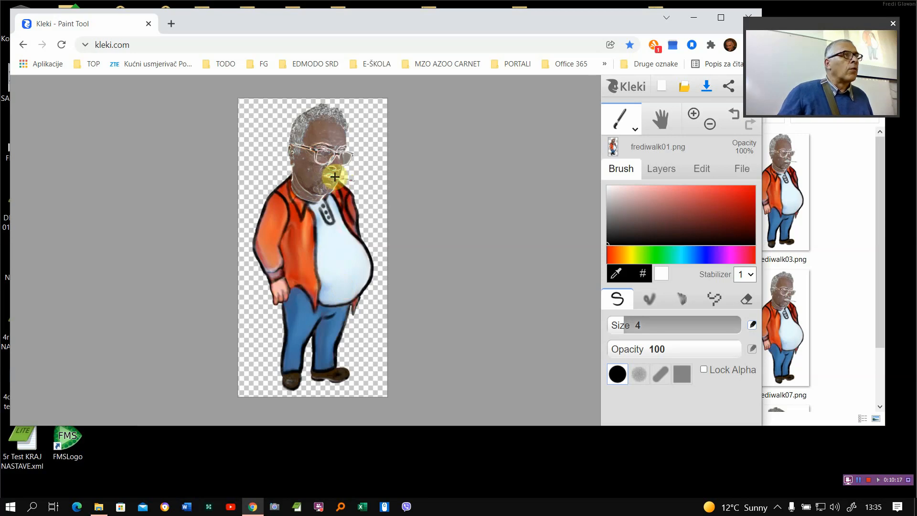
drag(327, 175, 356, 181)
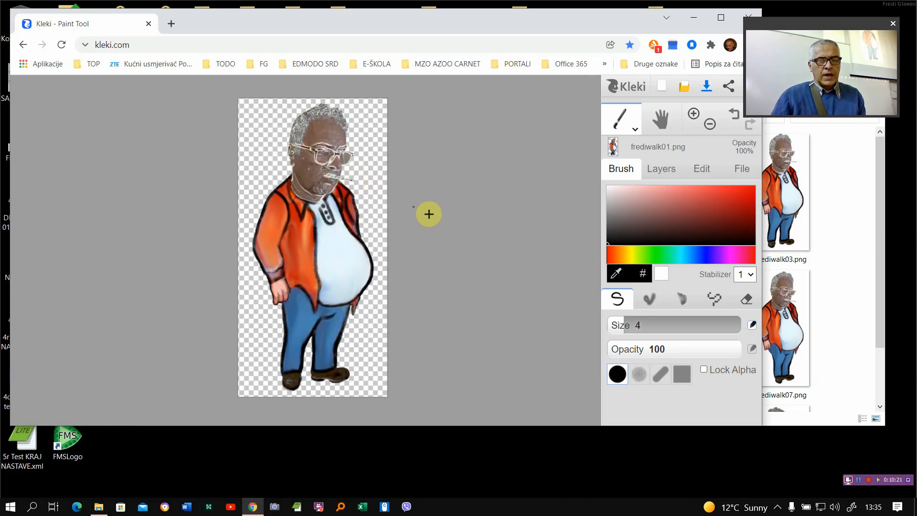
- Erase the part of the straw sticking out beyond the face, using the Eraser at size 60 with Transparent Background enabled
scroll(373, 191, up, 5)
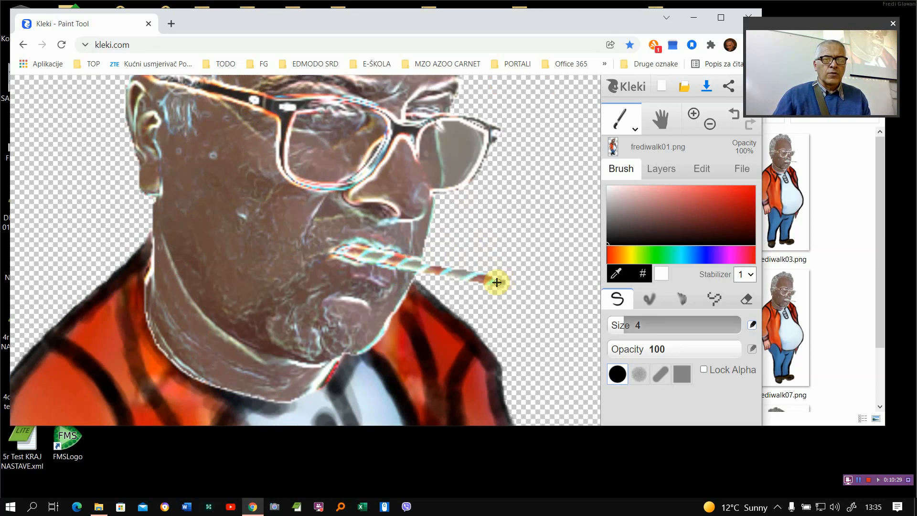
click(748, 296)
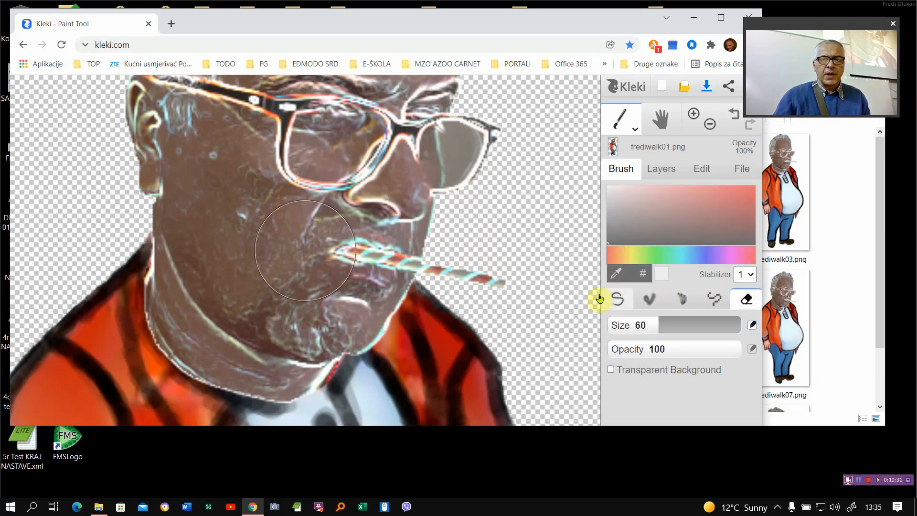
click(513, 292)
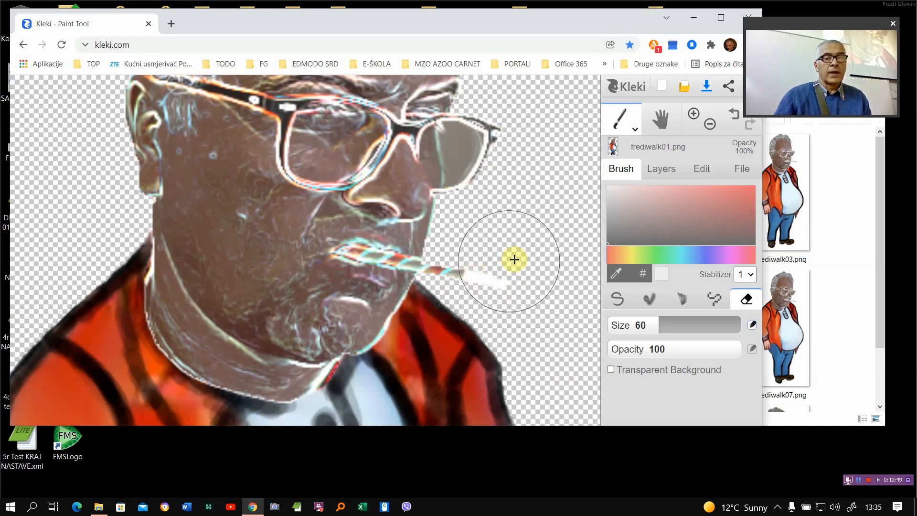
click(733, 121)
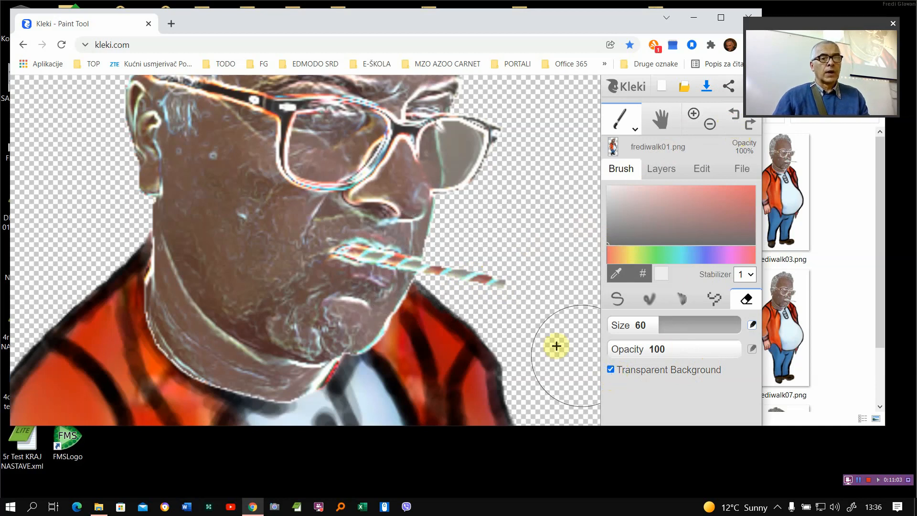
click(507, 280)
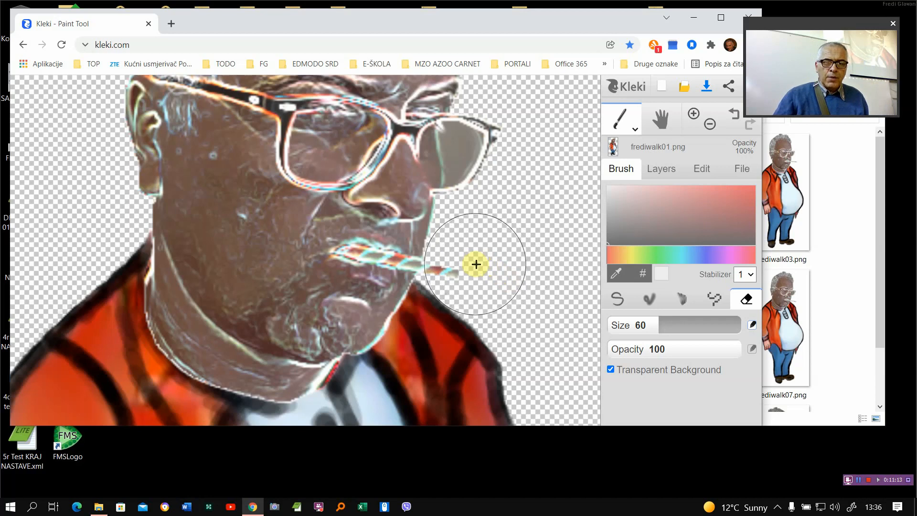
drag(474, 262, 476, 264)
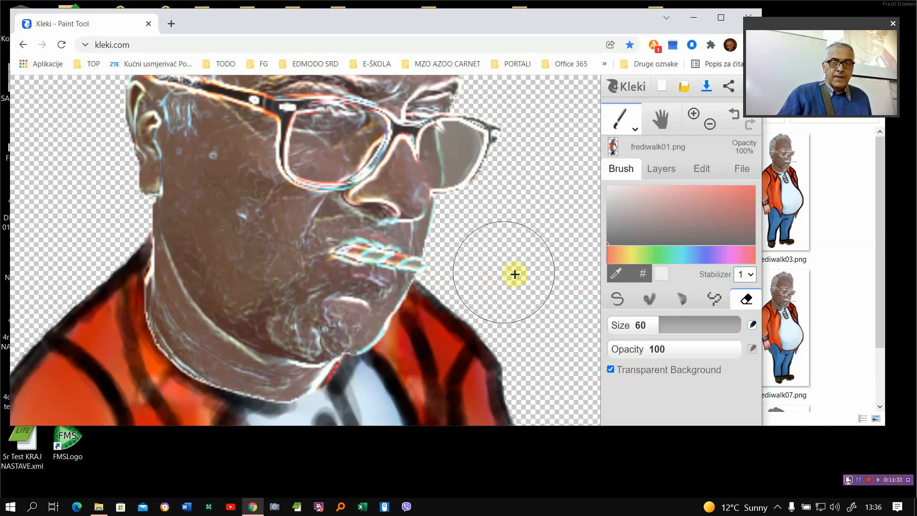
- Sample the brown skin colour beside the lips for the Pen brush and lower the brush opacity to 27
click(619, 300)
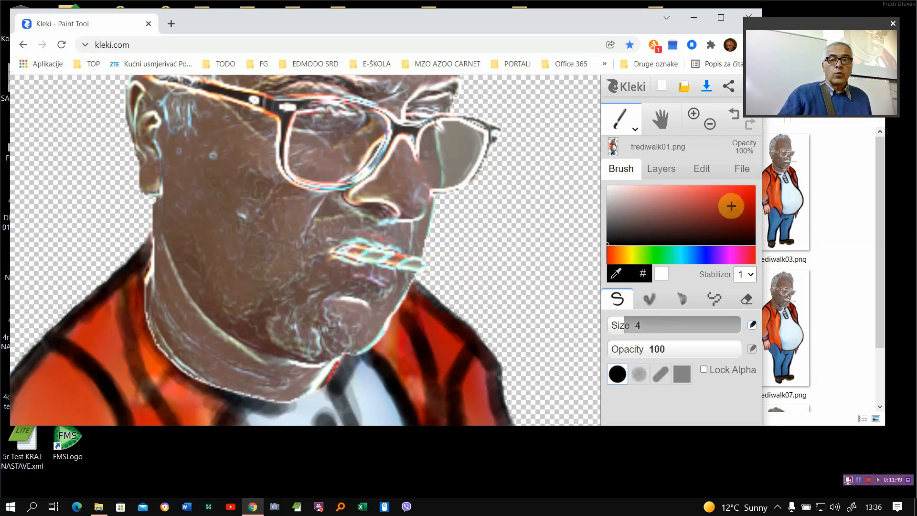
drag(688, 228, 735, 197)
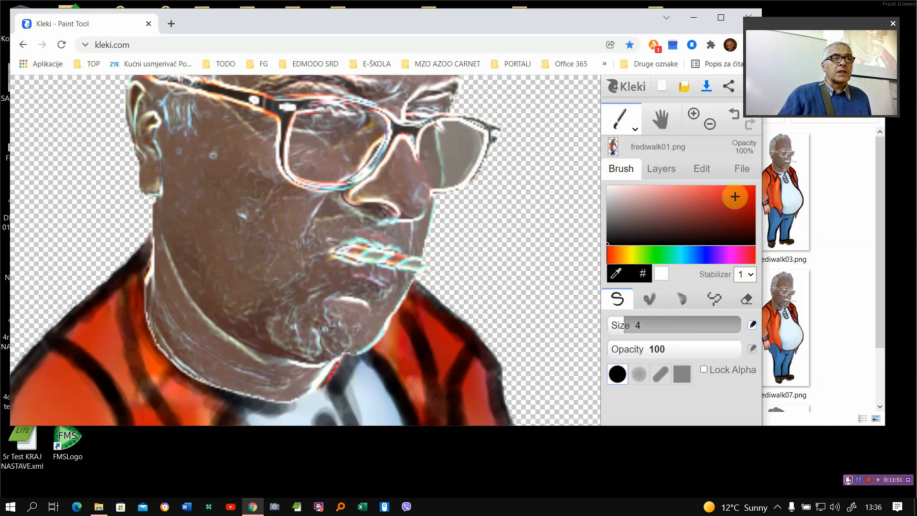
click(617, 279)
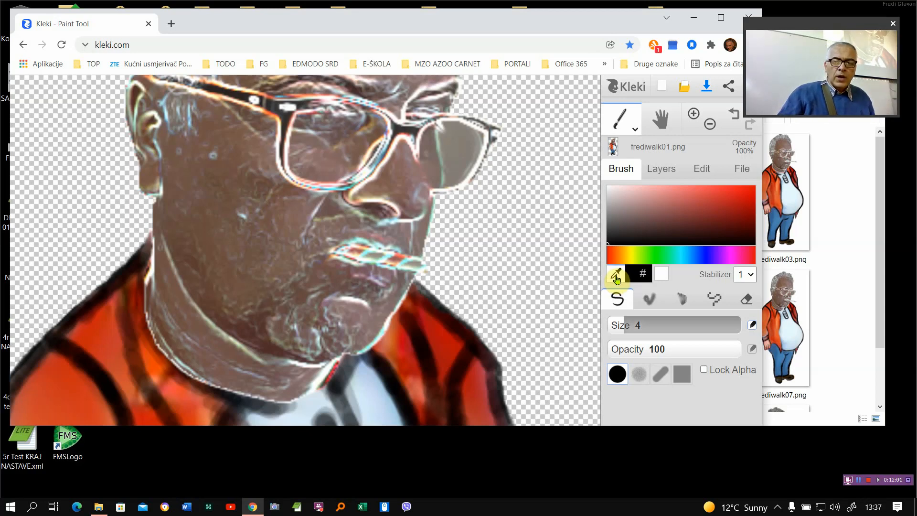
click(362, 268)
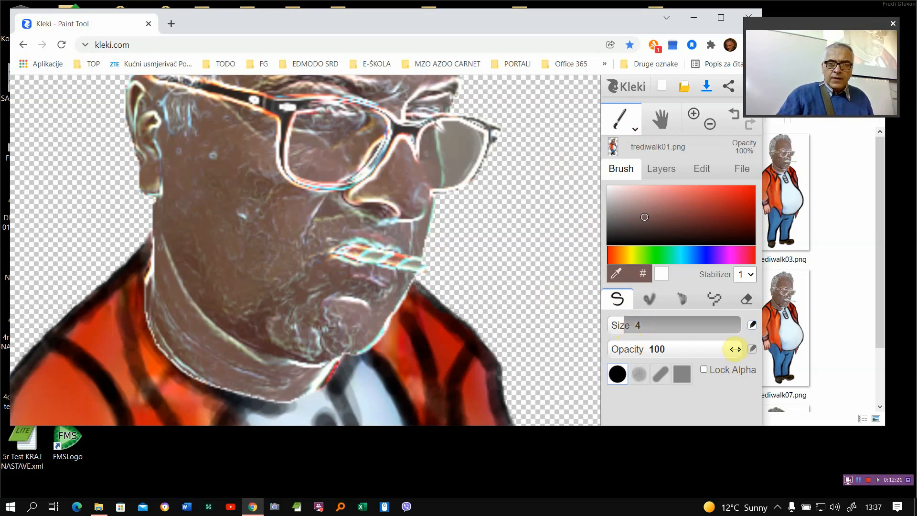
drag(737, 349, 671, 351)
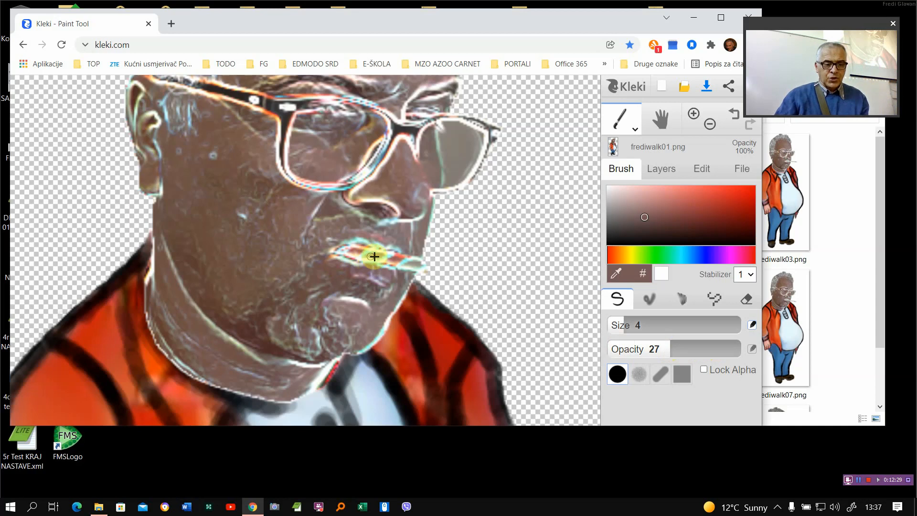
- Paint over the straw remaining on the mouth, resampling a skin colour near the face's edge for the outer end
scroll(375, 254, up, 4)
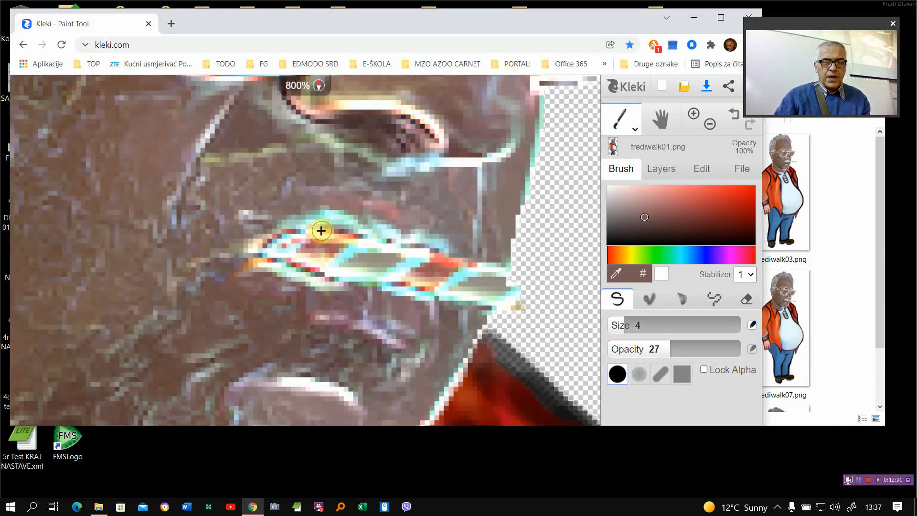
mouse_move(286, 237)
mouse_down()
mouse_move(327, 220)
mouse_move(349, 232)
mouse_move(340, 220)
mouse_move(418, 246)
mouse_move(431, 260)
mouse_move(284, 241)
mouse_move(322, 234)
mouse_move(276, 234)
mouse_move(303, 231)
mouse_move(273, 244)
mouse_move(339, 243)
mouse_move(317, 245)
mouse_move(365, 264)
mouse_move(342, 252)
mouse_move(411, 267)
mouse_move(363, 256)
mouse_move(383, 250)
mouse_move(359, 236)
mouse_move(435, 273)
mouse_move(258, 250)
mouse_move(353, 231)
mouse_move(456, 270)
mouse_up()
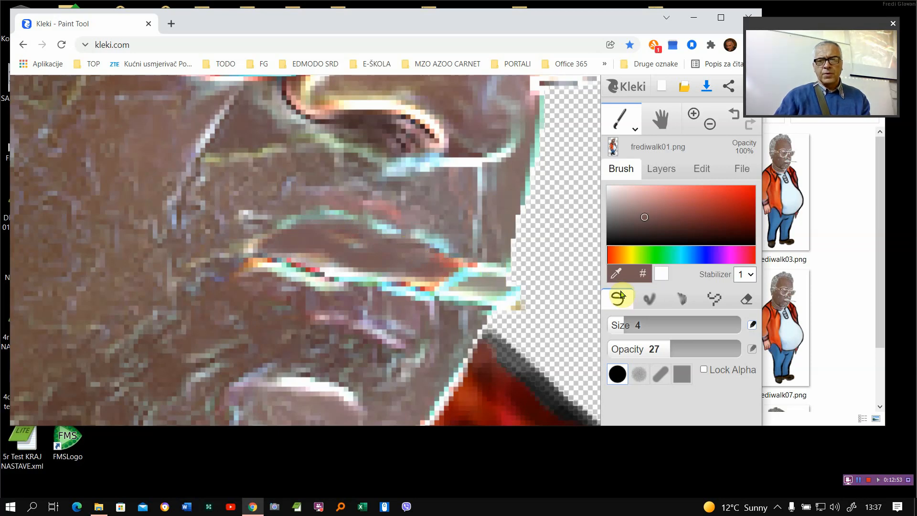
alt+click(507, 210)
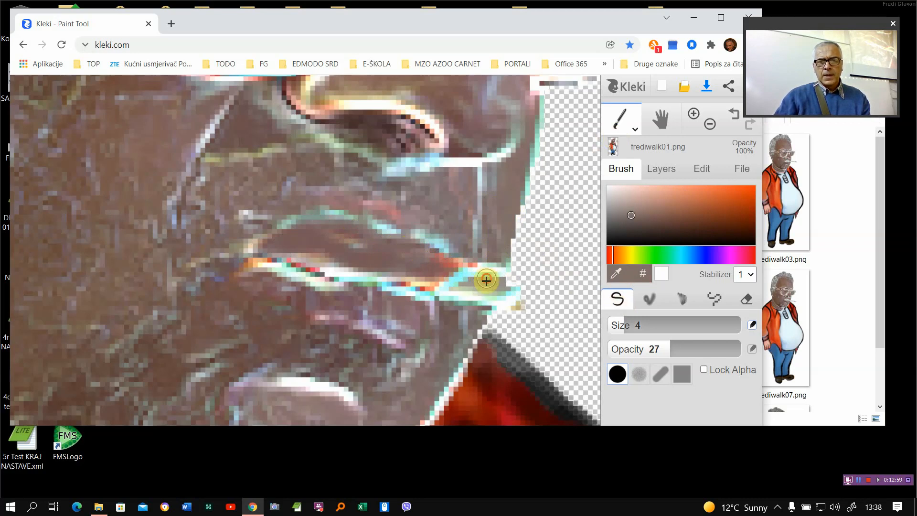
mouse_move(486, 281)
mouse_down()
mouse_move(462, 298)
mouse_move(476, 299)
mouse_move(481, 312)
mouse_move(493, 301)
mouse_move(497, 252)
mouse_move(461, 290)
mouse_move(393, 321)
mouse_move(354, 306)
mouse_move(383, 294)
mouse_move(346, 303)
mouse_move(452, 251)
mouse_move(457, 230)
mouse_move(477, 222)
mouse_move(467, 245)
mouse_move(384, 252)
mouse_move(381, 271)
mouse_move(494, 292)
mouse_move(513, 319)
mouse_up()
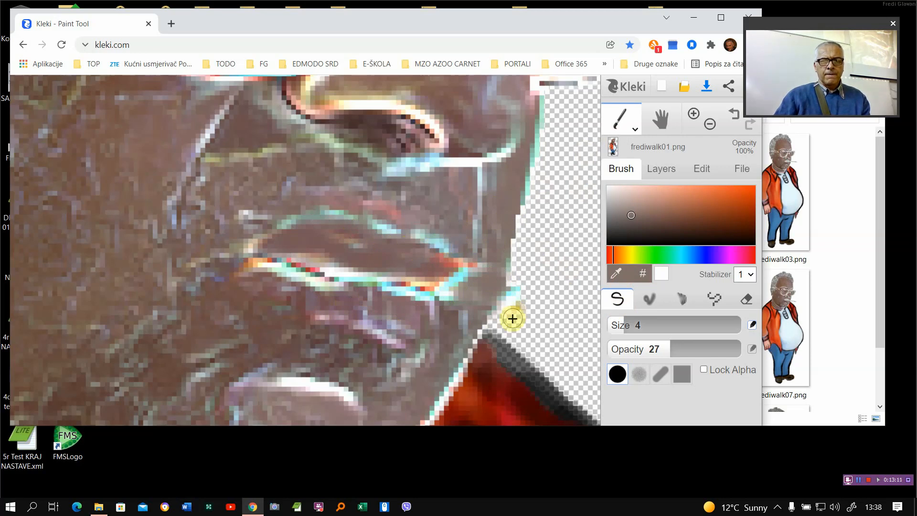
- Erase the leftover straw pixels outside the face's edge with the Eraser reduced to size 9.9
click(744, 299)
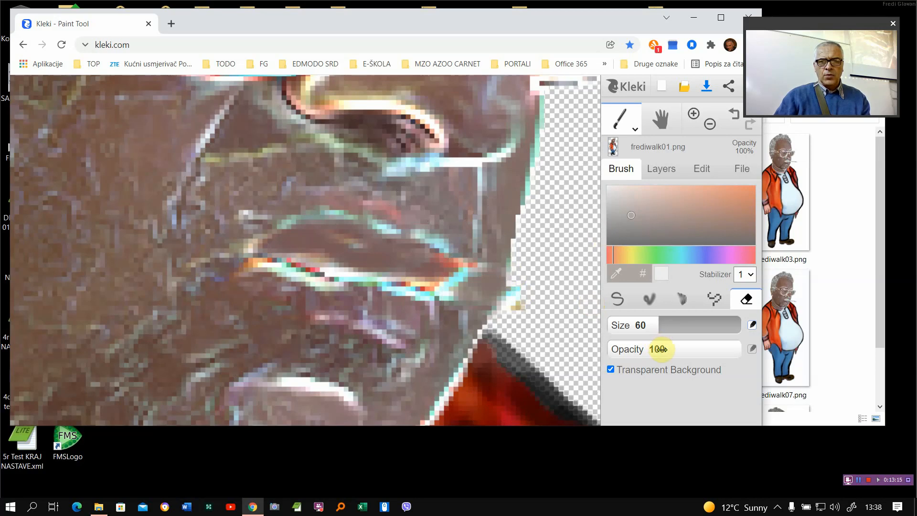
drag(655, 326, 616, 324)
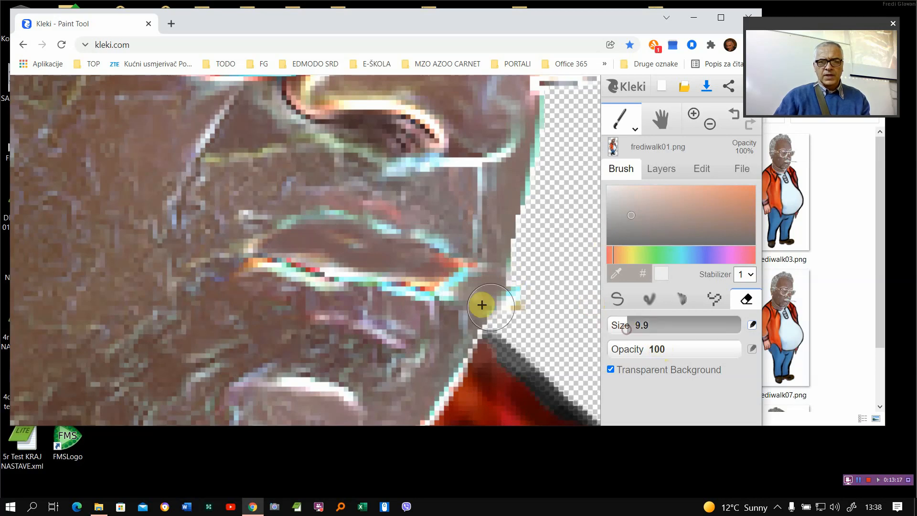
mouse_move(498, 273)
mouse_down()
mouse_move(522, 297)
mouse_move(532, 293)
mouse_move(527, 306)
mouse_up()
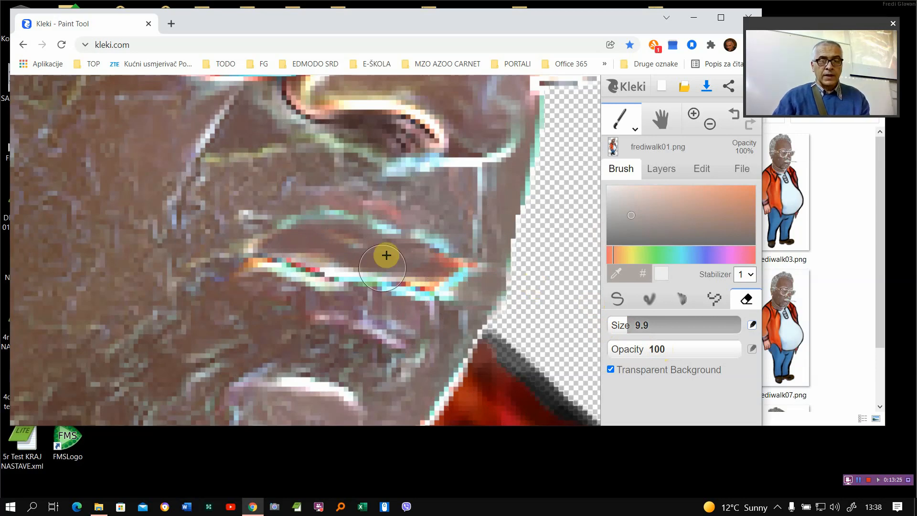
scroll(363, 254, up, 2)
scroll(363, 254, down, 4)
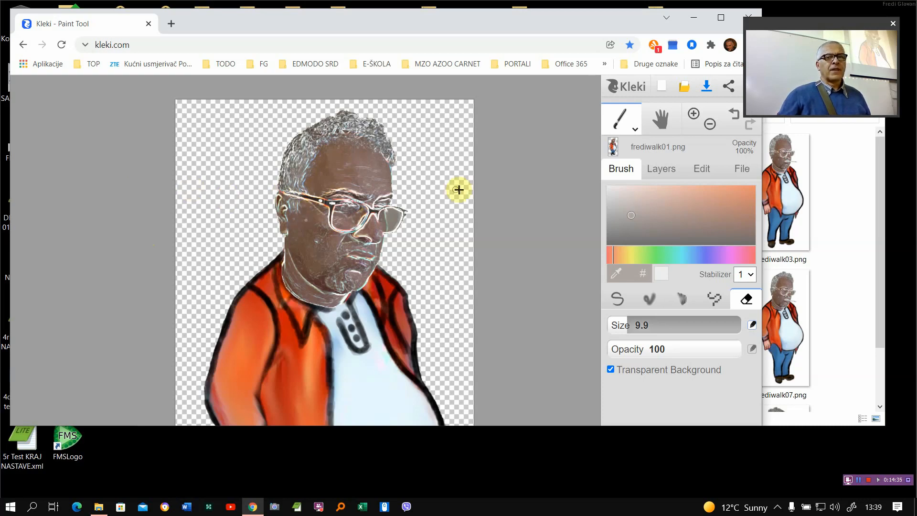
- Add a new empty layer above the frediwalk01.png layer
click(665, 170)
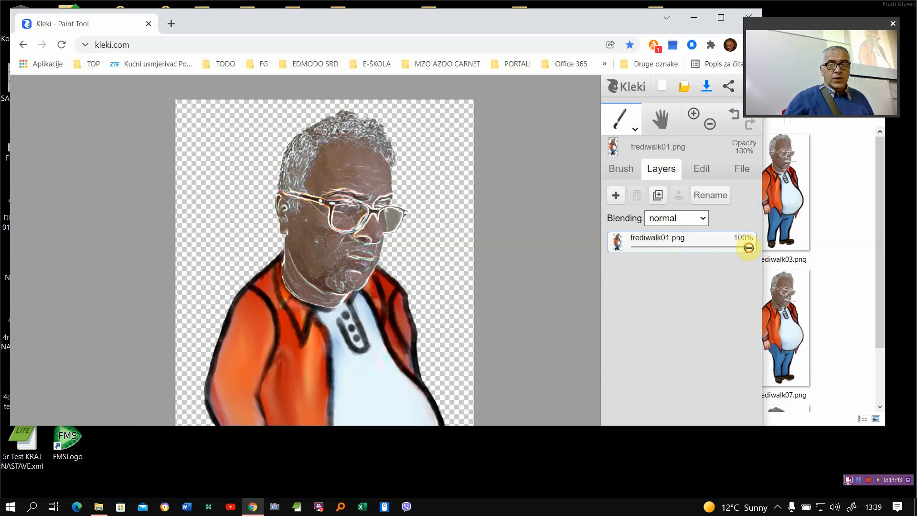
mouse_move(749, 248)
mouse_down()
mouse_move(656, 263)
mouse_move(752, 259)
mouse_up()
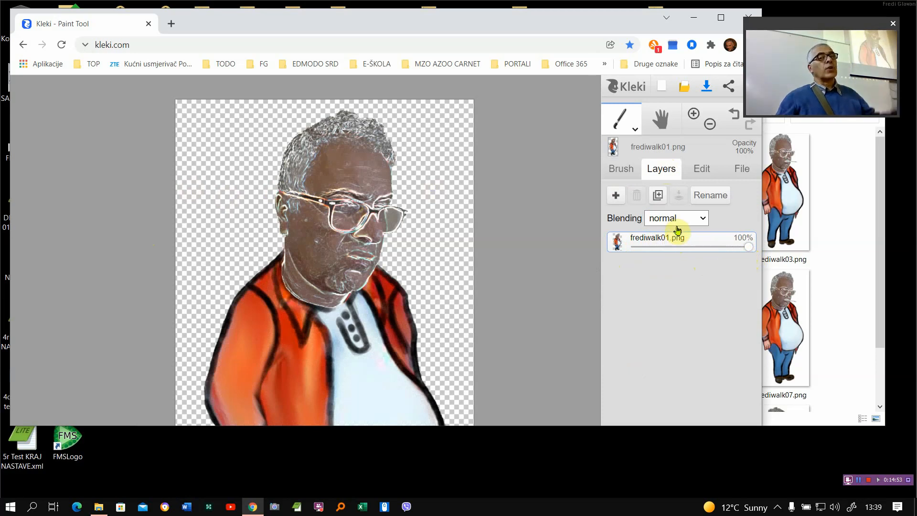
click(616, 196)
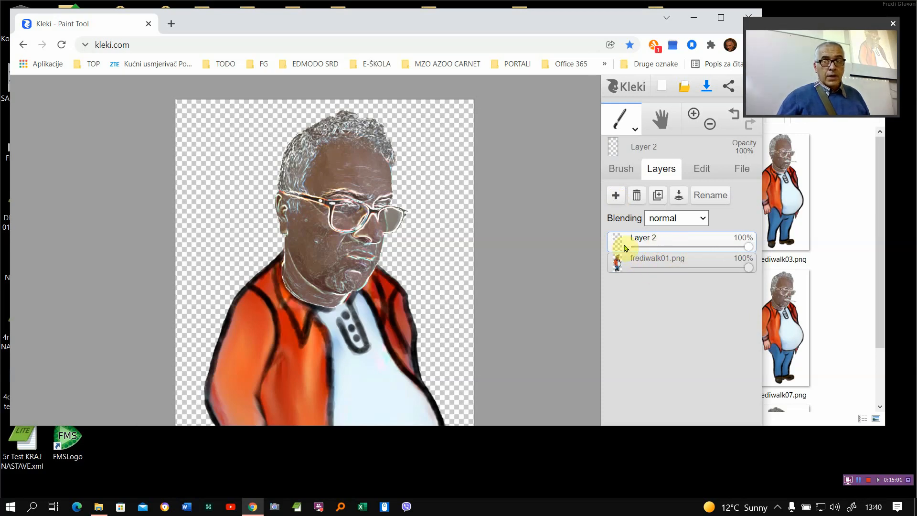
mouse_move(617, 245)
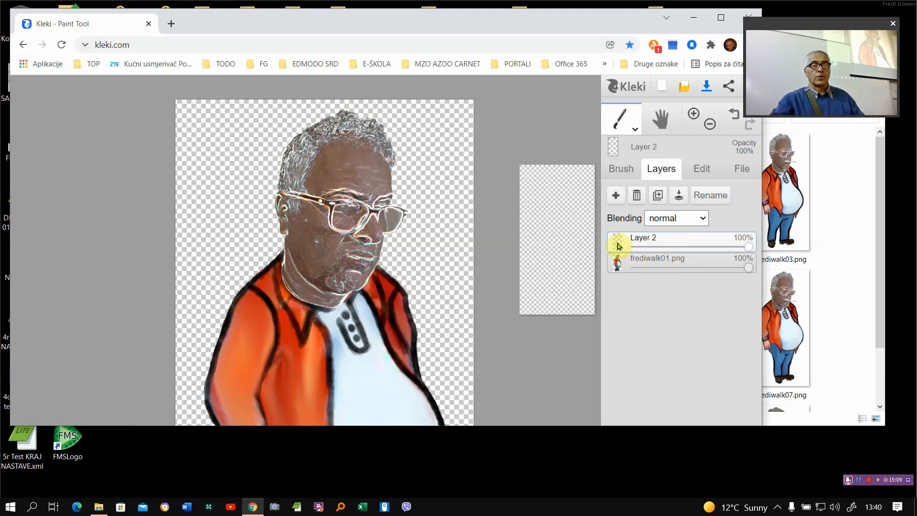
click(621, 121)
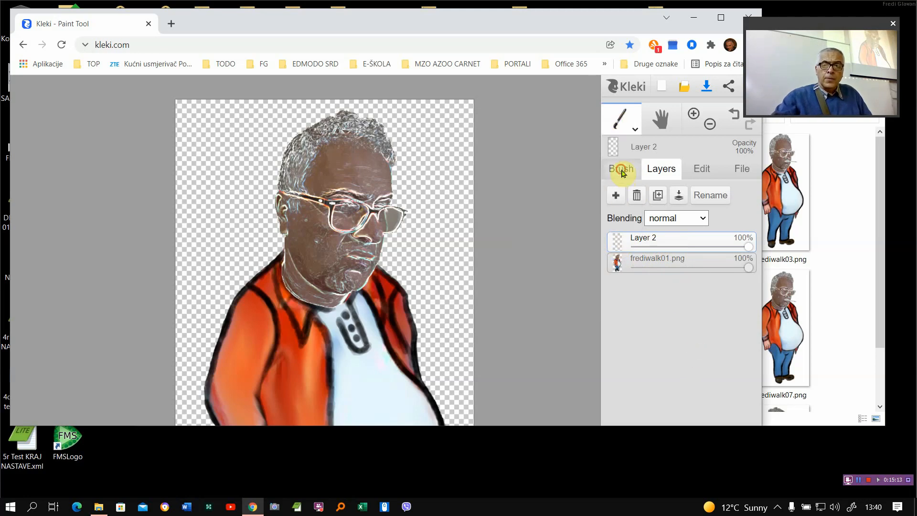
click(622, 170)
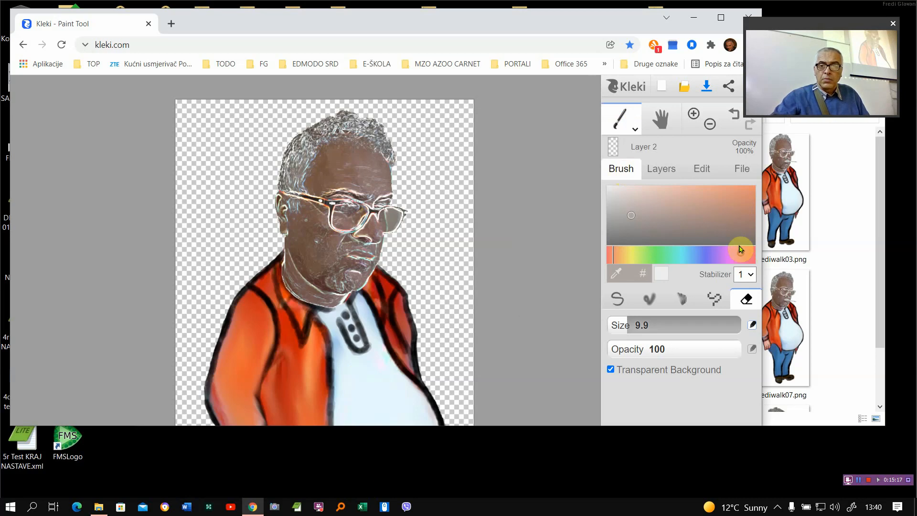
click(660, 170)
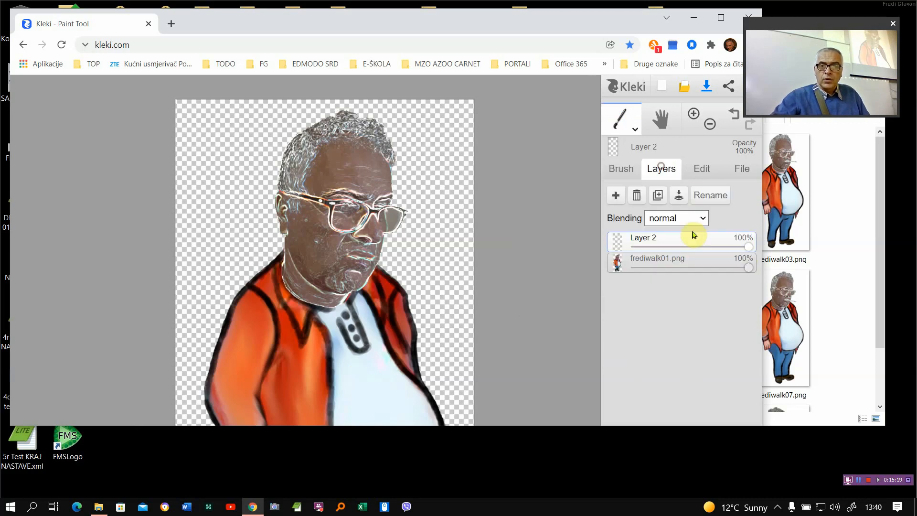
click(623, 169)
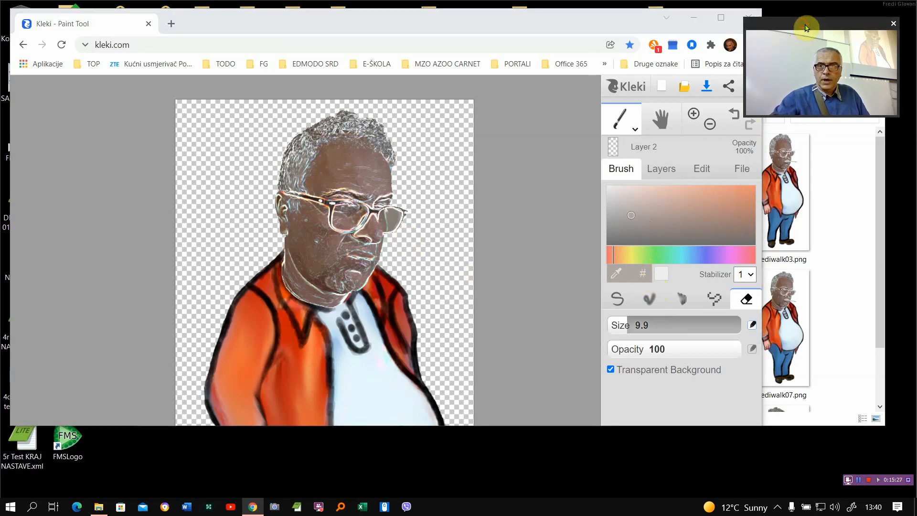
drag(807, 29, 817, 35)
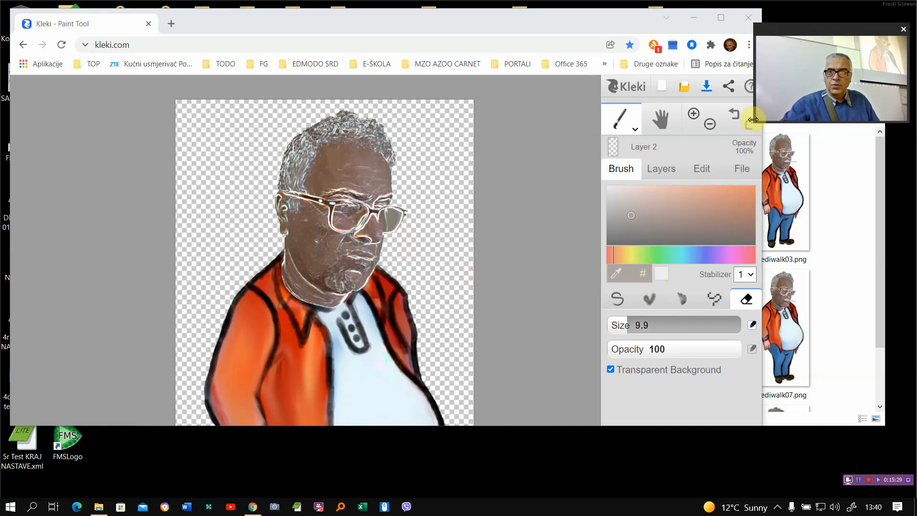
drag(754, 119, 804, 118)
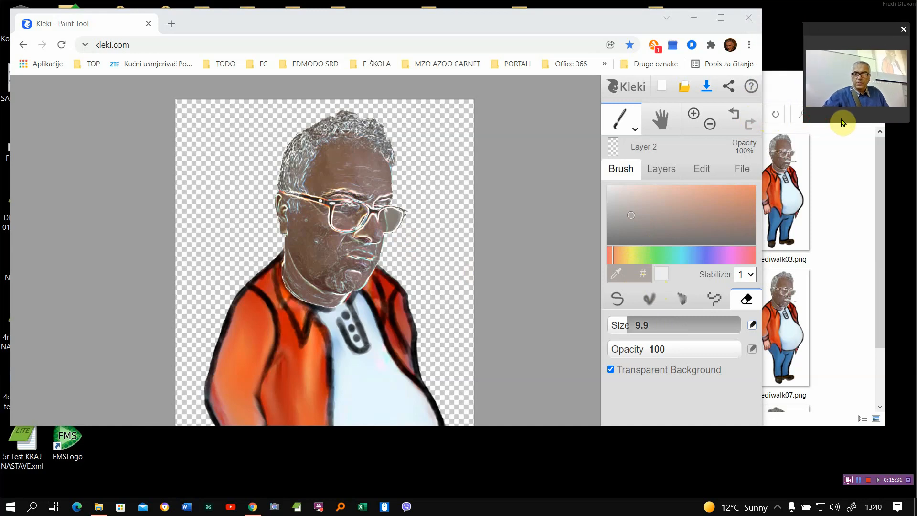
drag(837, 123, 833, 92)
drag(857, 31, 862, 10)
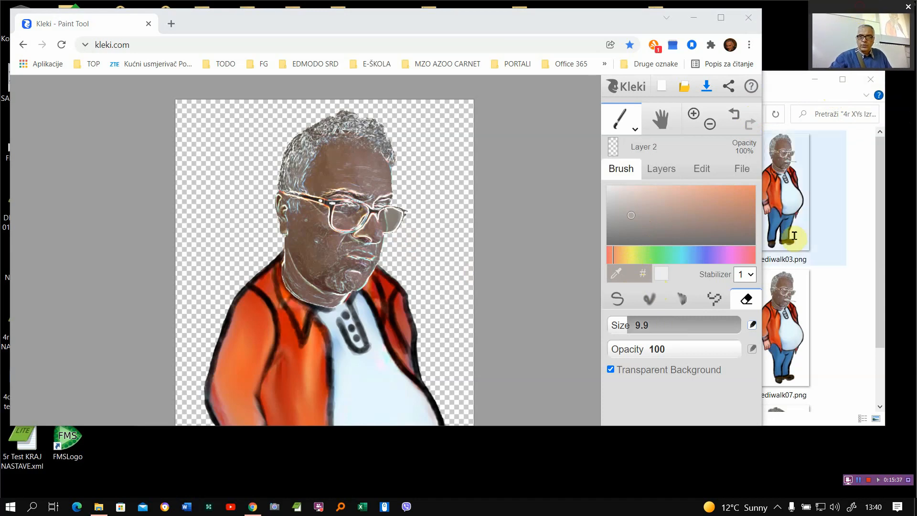
click(635, 130)
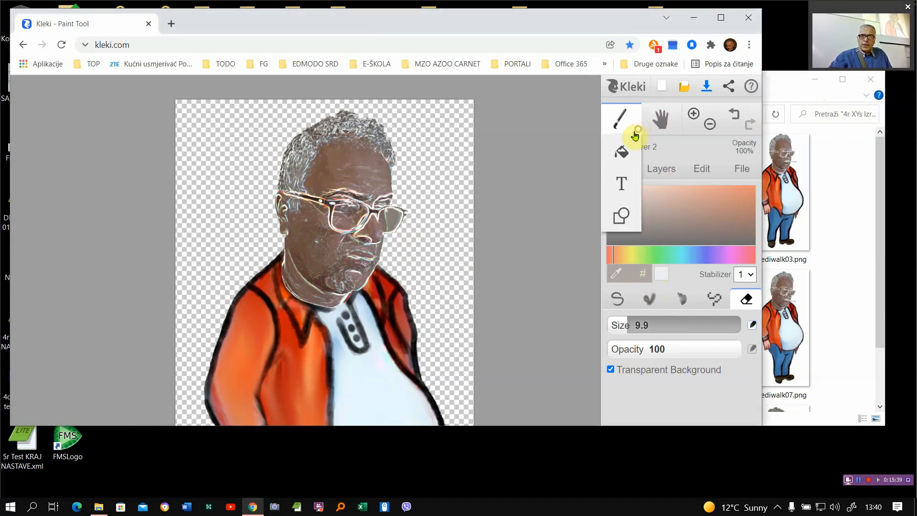
click(622, 185)
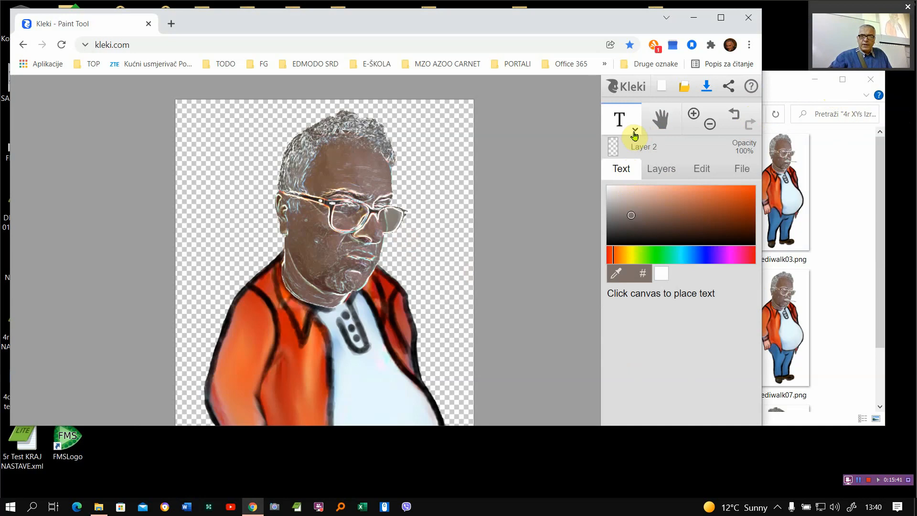
click(635, 131)
click(623, 149)
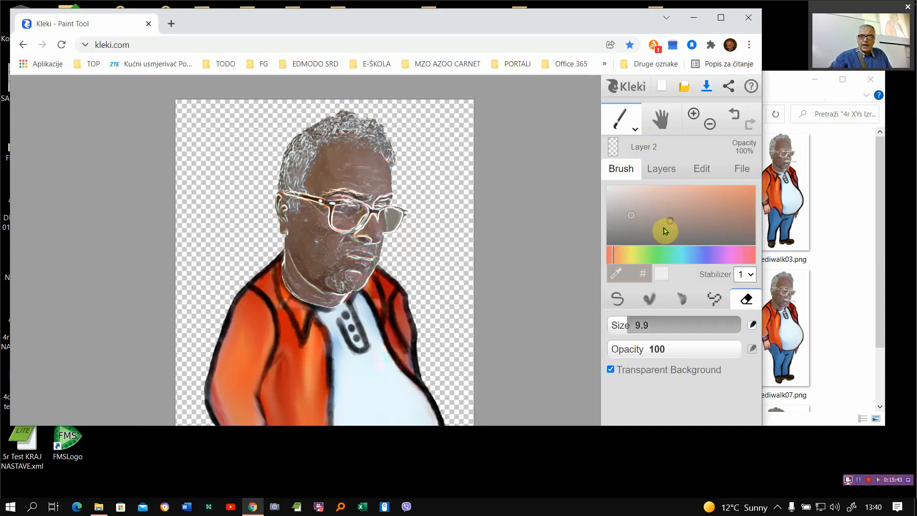
- Scribble red test strokes over the head on Layer 2 with the Pen brush and try out the layer's opacity
click(618, 299)
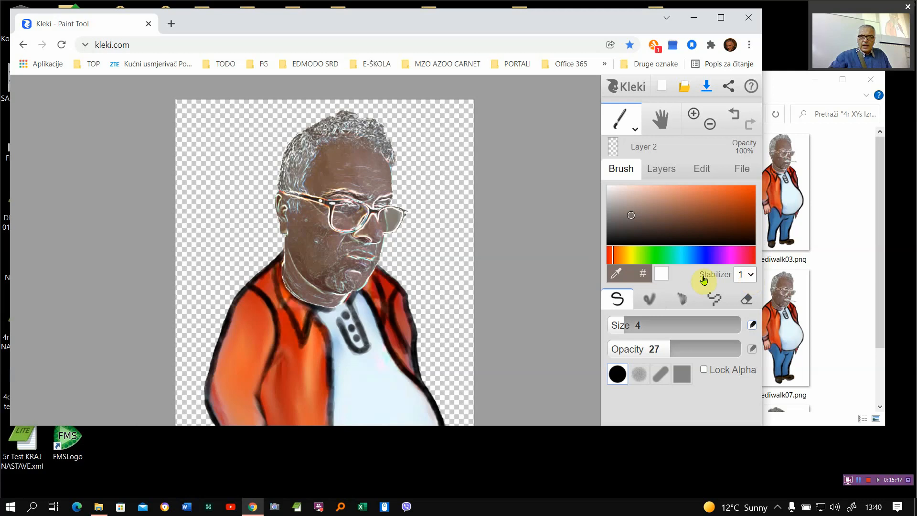
click(609, 258)
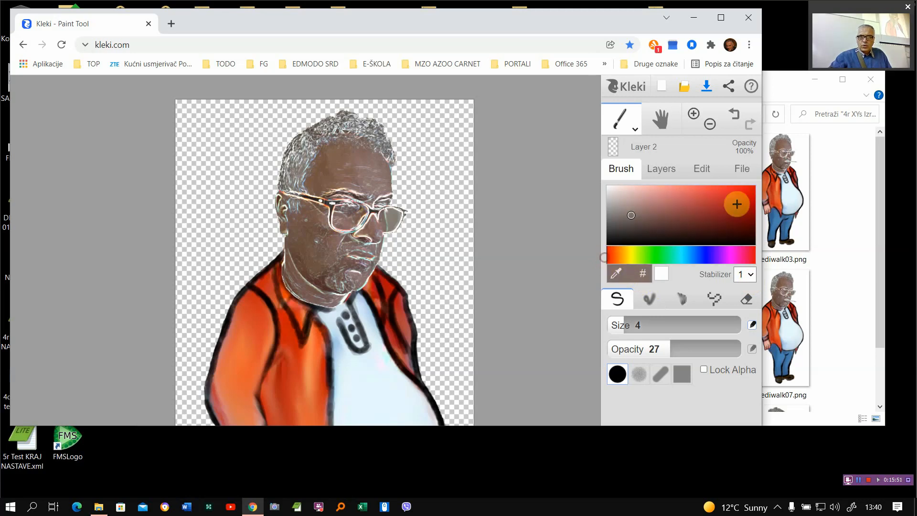
click(753, 194)
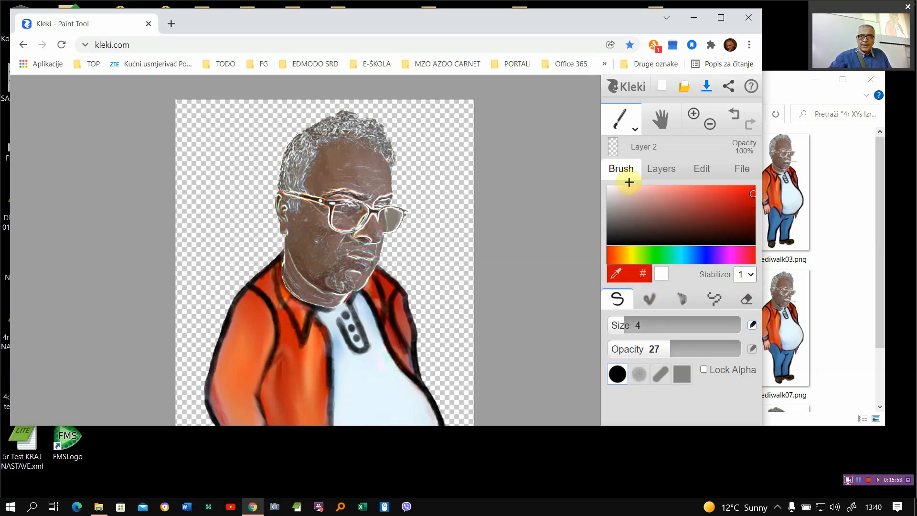
click(662, 170)
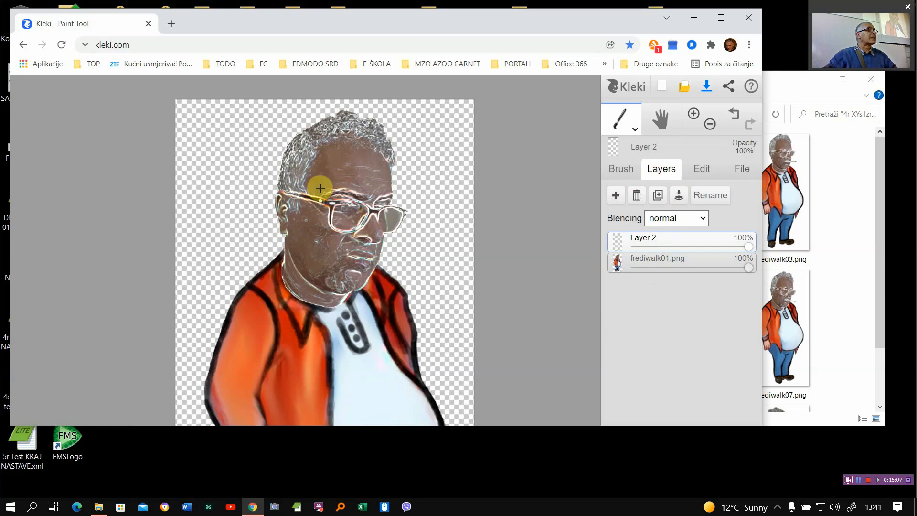
mouse_move(268, 207)
mouse_down()
mouse_move(250, 199)
mouse_move(267, 216)
mouse_move(286, 150)
mouse_move(263, 166)
mouse_move(340, 135)
mouse_move(357, 93)
mouse_move(331, 140)
mouse_move(367, 213)
mouse_move(412, 162)
mouse_move(412, 131)
mouse_move(355, 128)
mouse_move(306, 154)
mouse_move(313, 174)
mouse_up()
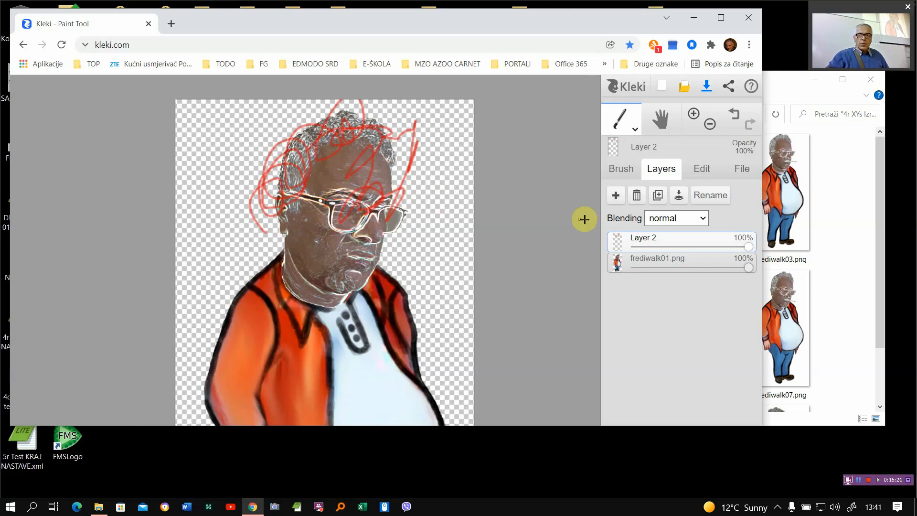
mouse_move(753, 246)
mouse_down()
mouse_move(637, 256)
mouse_move(677, 240)
mouse_move(757, 242)
mouse_up()
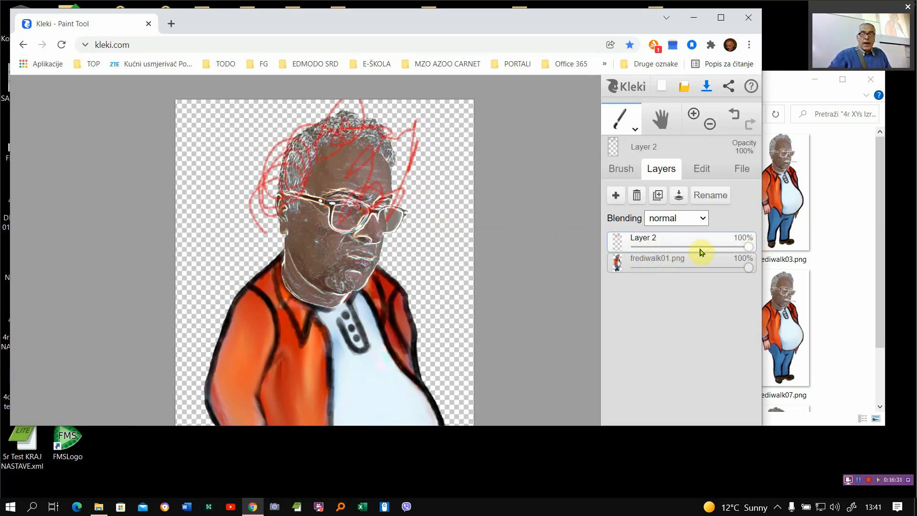
- Erase the red scribbles from Layer 2 with the Eraser enlarged to size 88
click(627, 174)
click(747, 303)
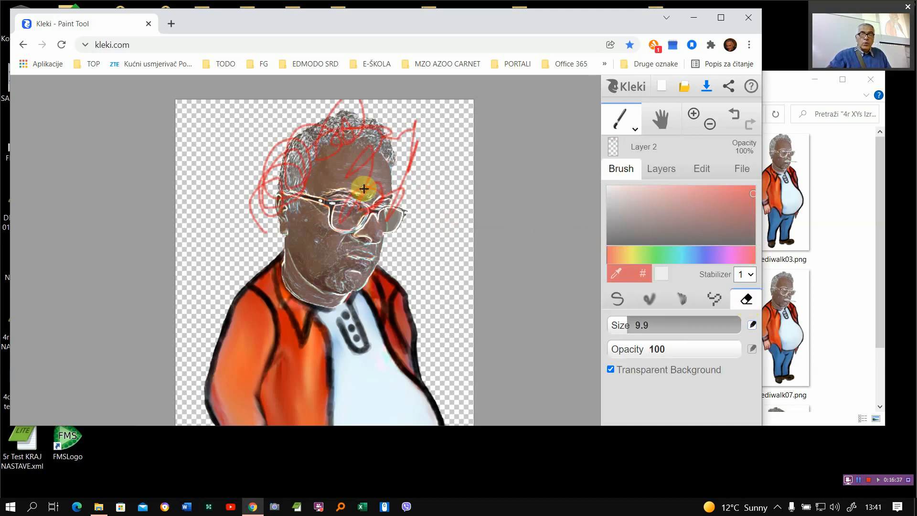
mouse_move(645, 325)
mouse_down()
mouse_move(615, 321)
mouse_move(671, 328)
mouse_up()
mouse_move(328, 190)
mouse_down()
mouse_move(273, 157)
mouse_move(274, 196)
mouse_move(305, 177)
mouse_move(308, 154)
mouse_move(314, 205)
mouse_move(312, 138)
mouse_move(265, 214)
mouse_move(314, 193)
mouse_move(342, 230)
mouse_move(358, 194)
mouse_move(385, 217)
mouse_move(394, 210)
mouse_move(401, 179)
mouse_move(399, 153)
mouse_move(346, 137)
mouse_move(347, 122)
mouse_move(400, 137)
mouse_move(420, 117)
mouse_move(402, 156)
mouse_move(419, 195)
mouse_move(324, 198)
mouse_move(296, 182)
mouse_up()
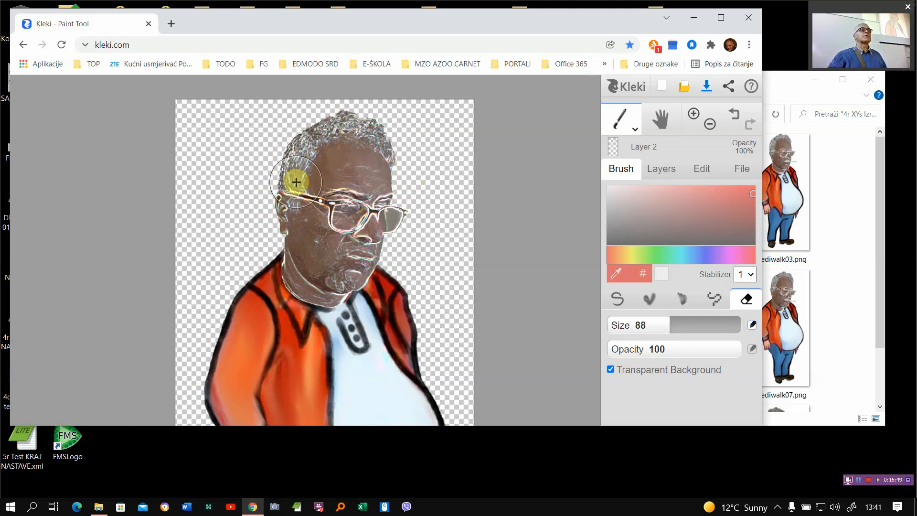
- Outline a longer, centre-parted hairstyle around the head and along the forehead in black on Layer 2 with the Pen brush
click(661, 169)
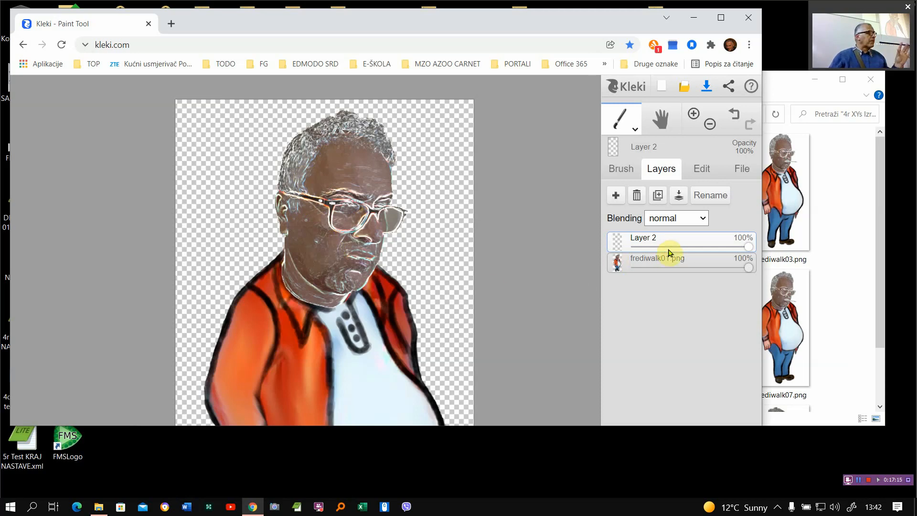
click(619, 171)
click(616, 299)
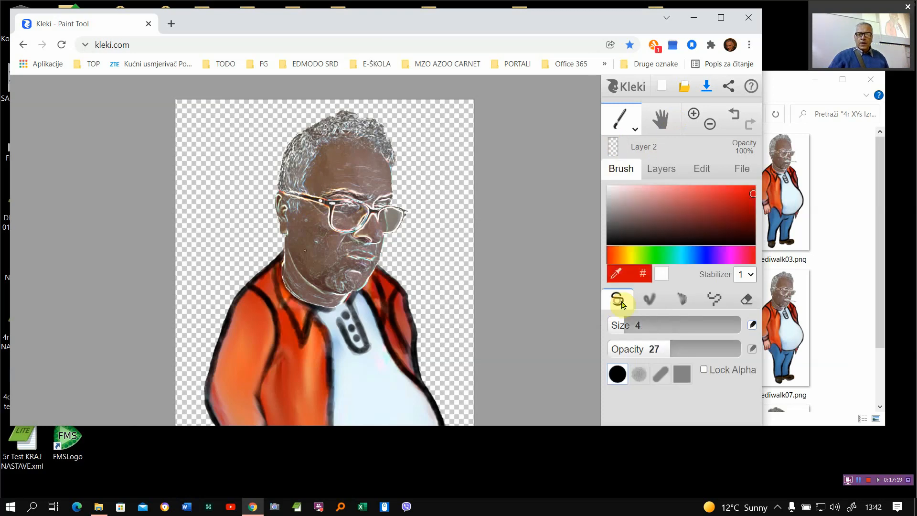
click(611, 240)
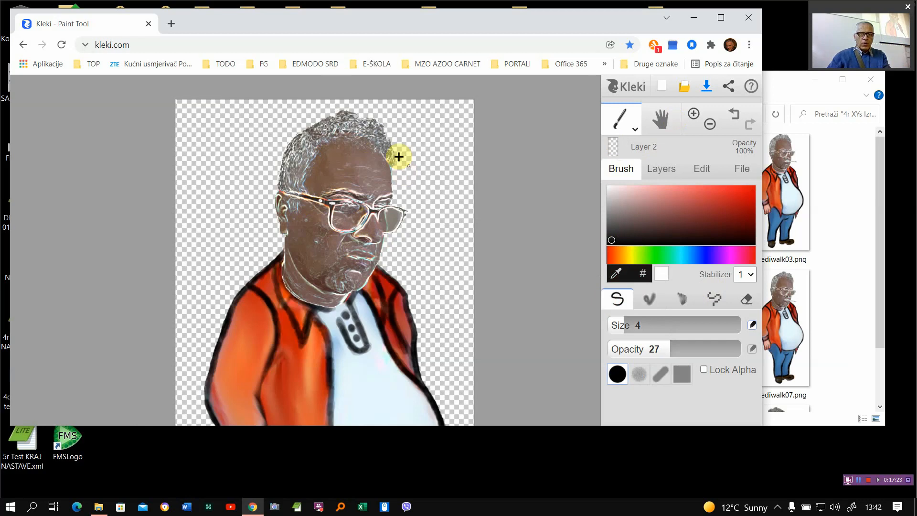
scroll(382, 146, up, 2)
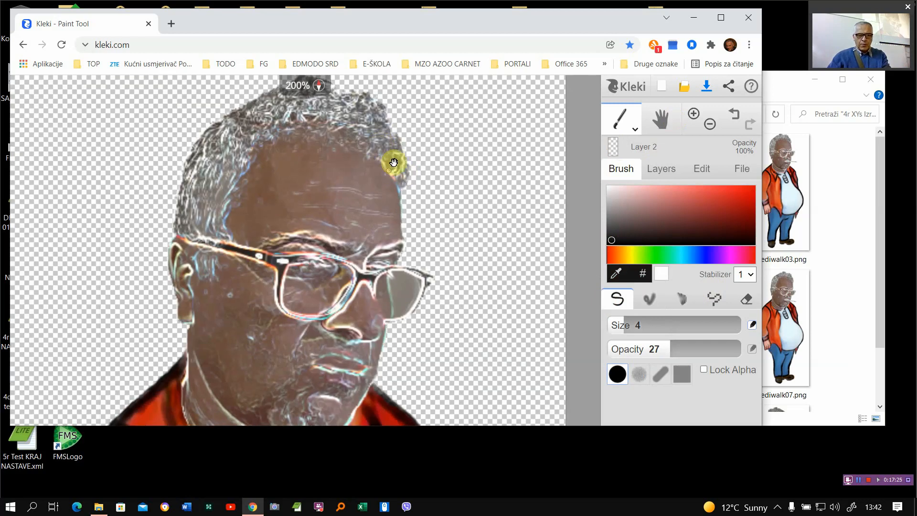
drag(394, 164, 411, 262)
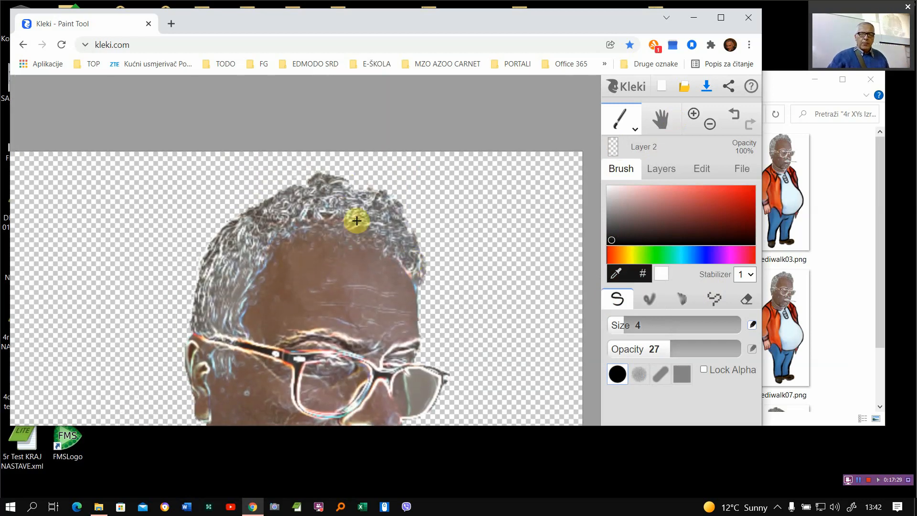
mouse_move(351, 228)
mouse_down()
mouse_move(344, 191)
mouse_move(330, 180)
mouse_up()
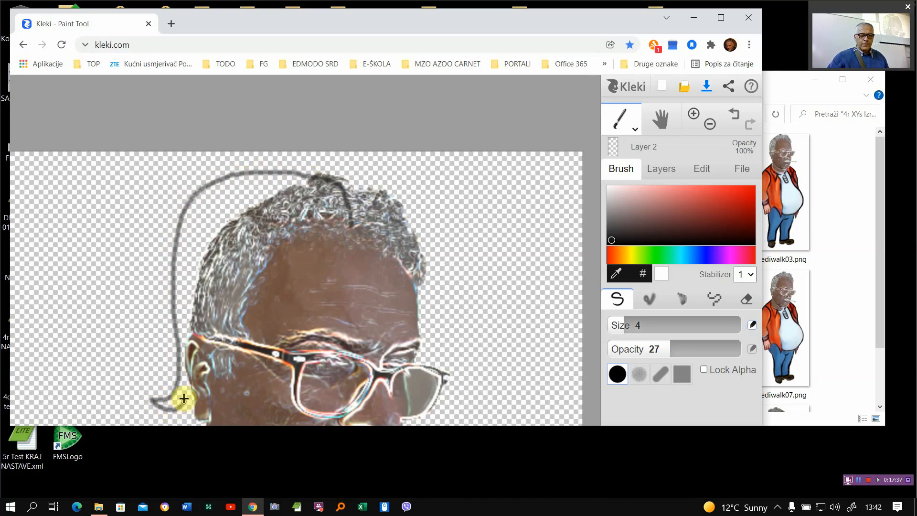
mouse_move(184, 398)
mouse_down()
mouse_move(196, 336)
mouse_move(242, 340)
mouse_move(248, 311)
mouse_move(261, 307)
mouse_move(264, 273)
mouse_move(353, 221)
mouse_move(358, 180)
mouse_up()
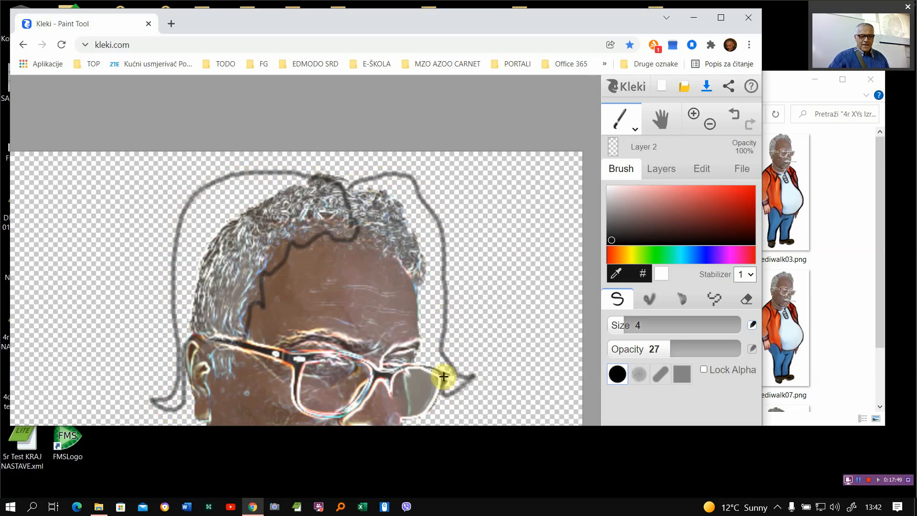
mouse_move(444, 376)
mouse_down()
mouse_move(418, 362)
mouse_move(415, 292)
mouse_move(426, 272)
mouse_up()
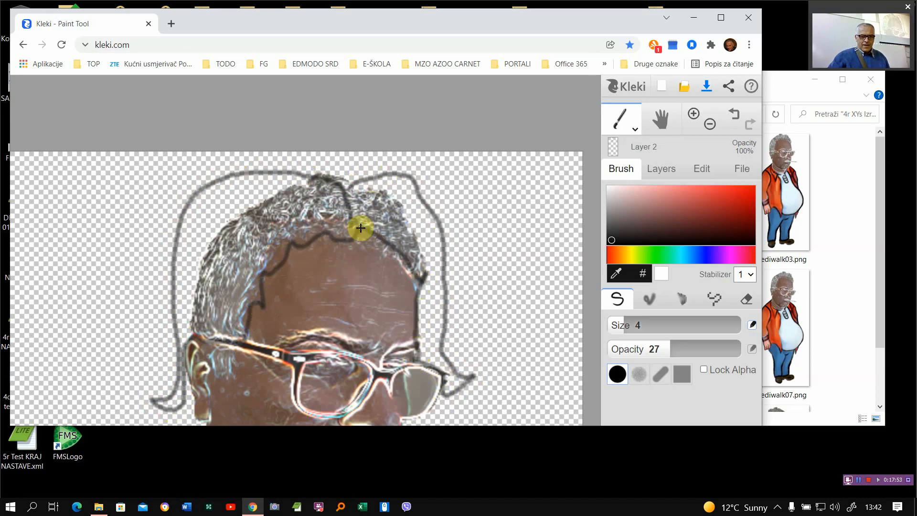
mouse_move(363, 225)
mouse_down()
mouse_move(408, 264)
mouse_move(413, 283)
mouse_up()
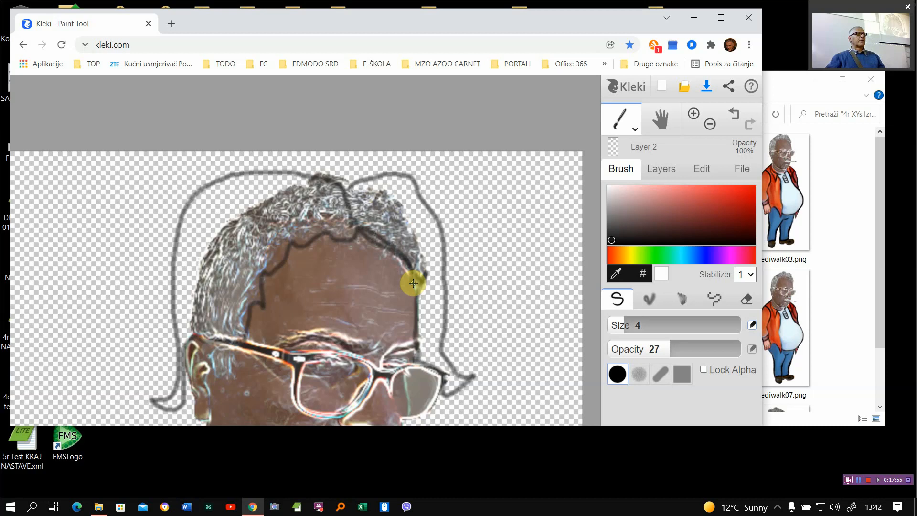
mouse_move(298, 190)
mouse_down()
mouse_move(215, 217)
mouse_move(239, 191)
mouse_move(215, 216)
mouse_up()
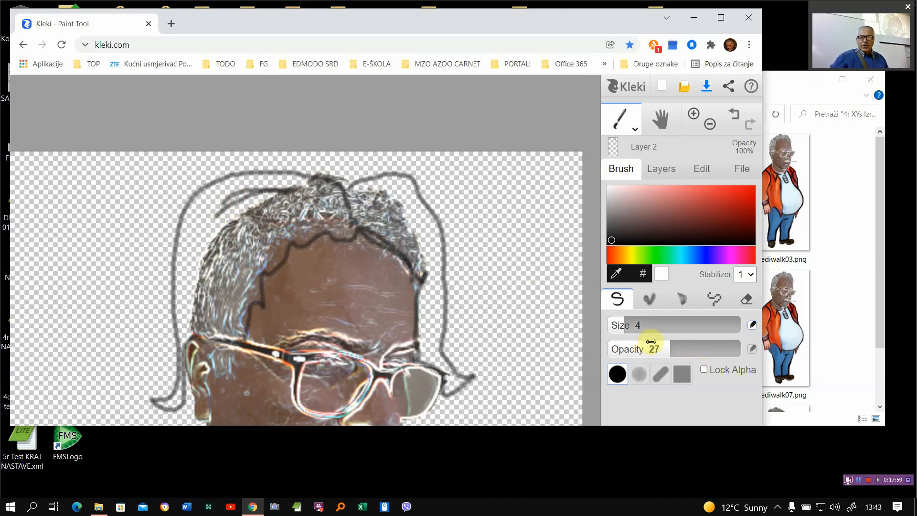
- Fill the upper hair on both sides of the parting in black with the Pen brush at size 34 and opacity 69
drag(664, 347, 697, 348)
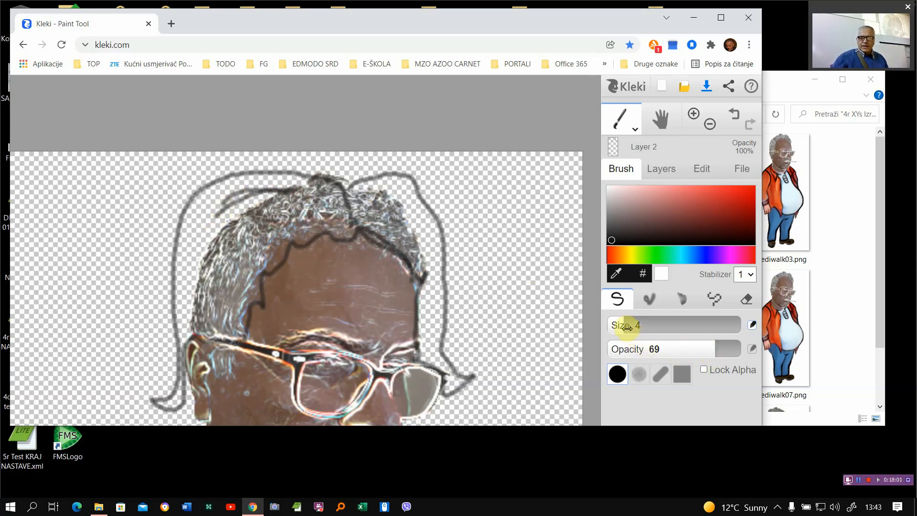
drag(624, 325, 662, 327)
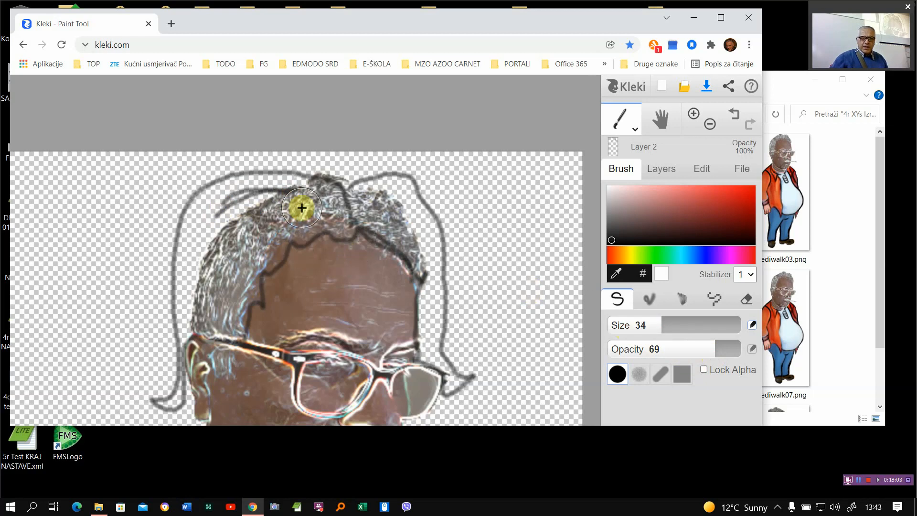
mouse_move(313, 201)
mouse_down()
mouse_move(258, 217)
mouse_move(261, 204)
mouse_move(246, 192)
mouse_move(214, 208)
mouse_move(203, 302)
mouse_move(249, 246)
mouse_move(246, 236)
mouse_move(222, 297)
mouse_move(272, 226)
mouse_move(266, 235)
mouse_move(321, 209)
mouse_move(311, 197)
mouse_move(272, 189)
mouse_move(226, 198)
mouse_move(201, 235)
mouse_move(193, 304)
mouse_up()
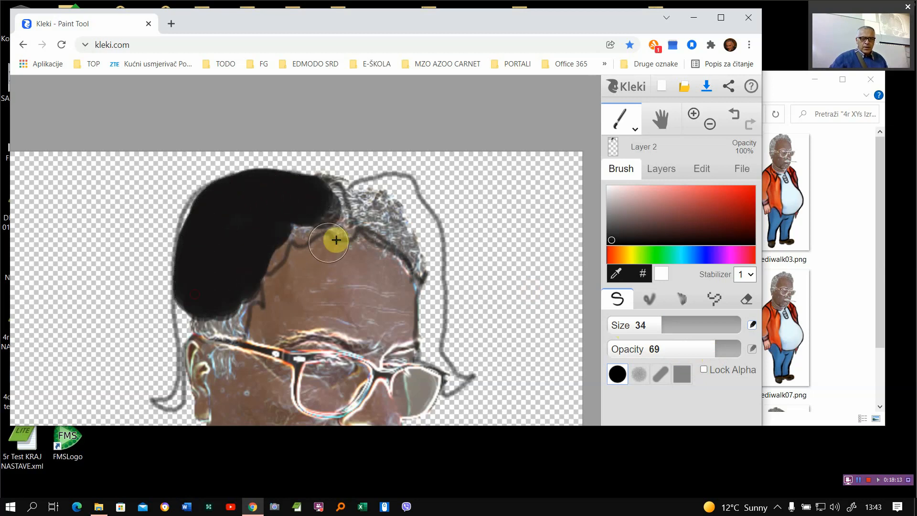
mouse_move(376, 193)
mouse_down()
mouse_move(369, 204)
mouse_move(389, 221)
mouse_move(398, 195)
mouse_move(442, 285)
mouse_up()
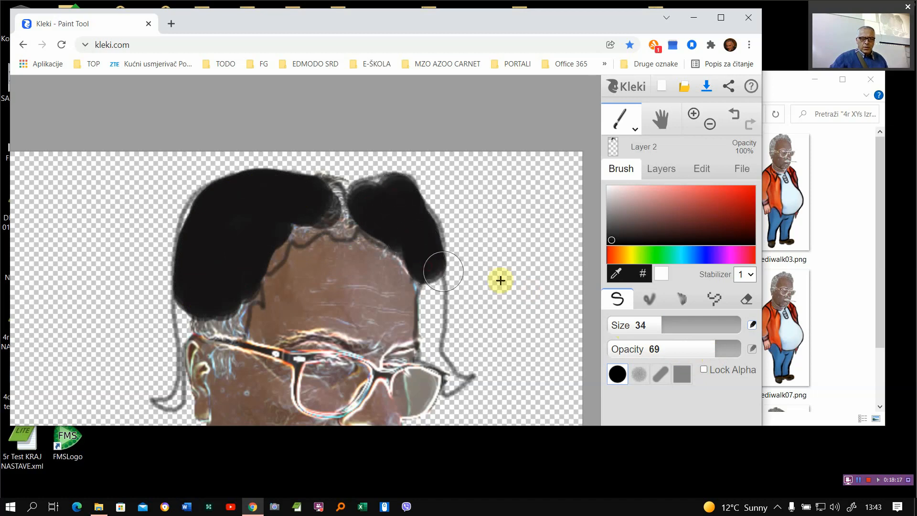
- Paint the narrow locks hanging on both sides of the face in black with the brush reduced to size 6.3
drag(643, 324, 637, 324)
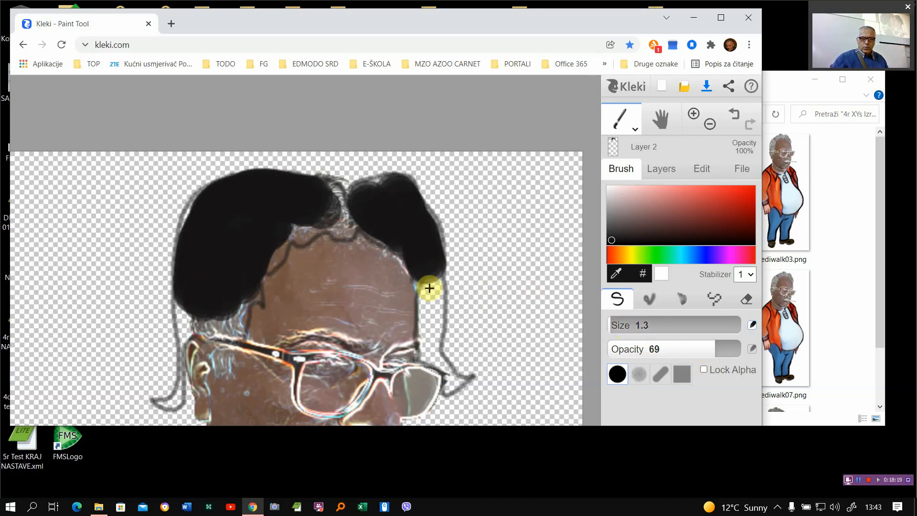
drag(430, 288, 430, 318)
drag(614, 324, 620, 326)
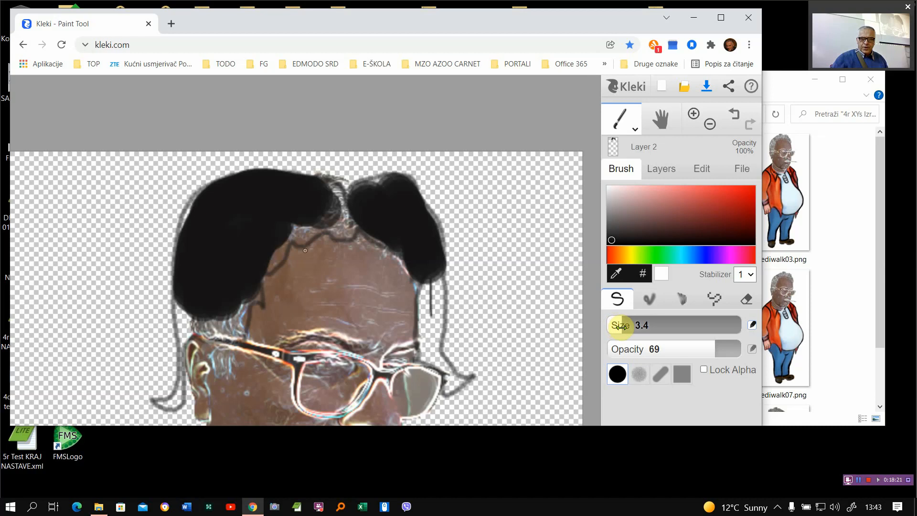
mouse_move(423, 289)
mouse_down()
mouse_move(424, 324)
mouse_move(431, 279)
mouse_move(440, 344)
mouse_move(444, 280)
mouse_move(424, 349)
mouse_move(432, 363)
mouse_move(424, 322)
mouse_move(431, 359)
mouse_move(459, 389)
mouse_up()
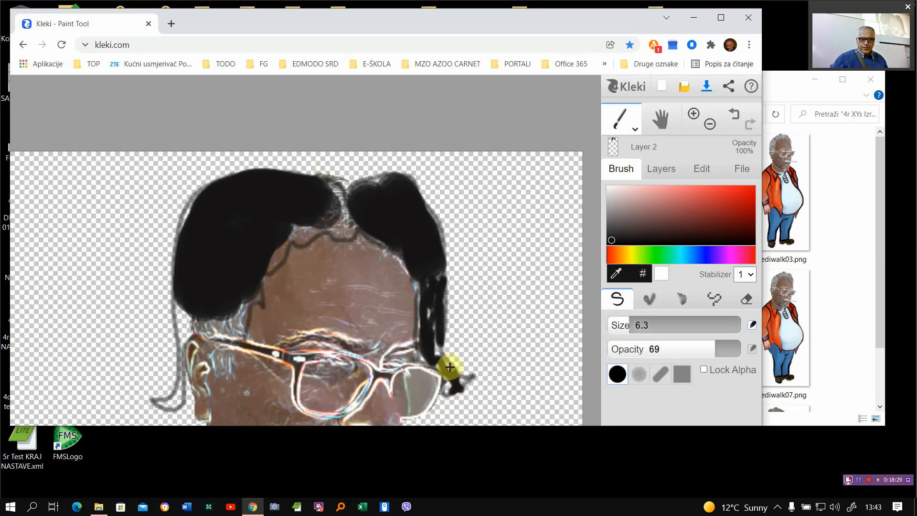
mouse_move(239, 303)
mouse_down()
mouse_move(242, 330)
mouse_move(246, 312)
mouse_move(222, 322)
mouse_move(183, 313)
mouse_move(181, 388)
mouse_move(155, 404)
mouse_move(189, 404)
mouse_move(177, 359)
mouse_move(182, 313)
mouse_up()
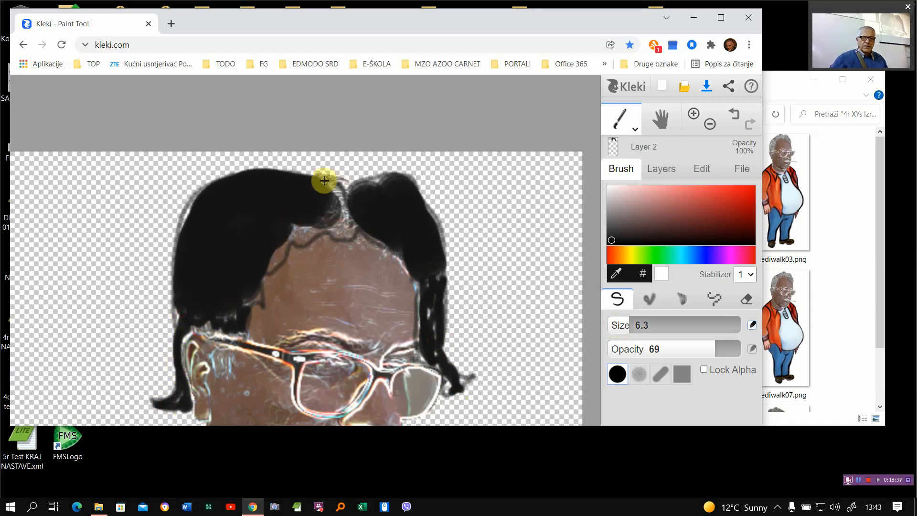
- Fill the gaps along the parting and forehead hairline and add short black strands sticking out at the hair's outer edges
mouse_move(323, 180)
mouse_down()
mouse_move(339, 220)
mouse_move(298, 234)
mouse_move(326, 242)
mouse_move(338, 225)
mouse_move(347, 231)
mouse_move(346, 207)
mouse_move(326, 236)
mouse_move(285, 233)
mouse_move(290, 243)
mouse_move(258, 285)
mouse_move(264, 308)
mouse_up()
mouse_move(434, 239)
mouse_down()
mouse_move(457, 243)
mouse_move(444, 262)
mouse_up()
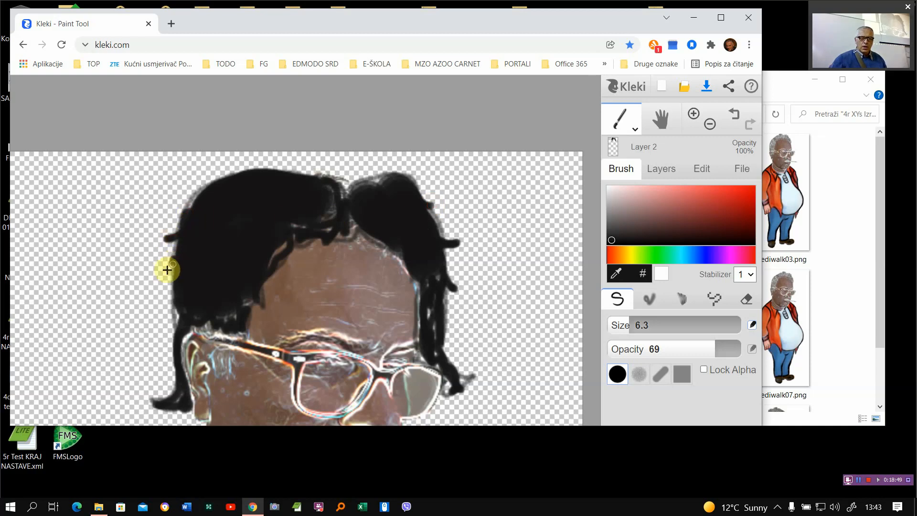
drag(167, 270, 174, 276)
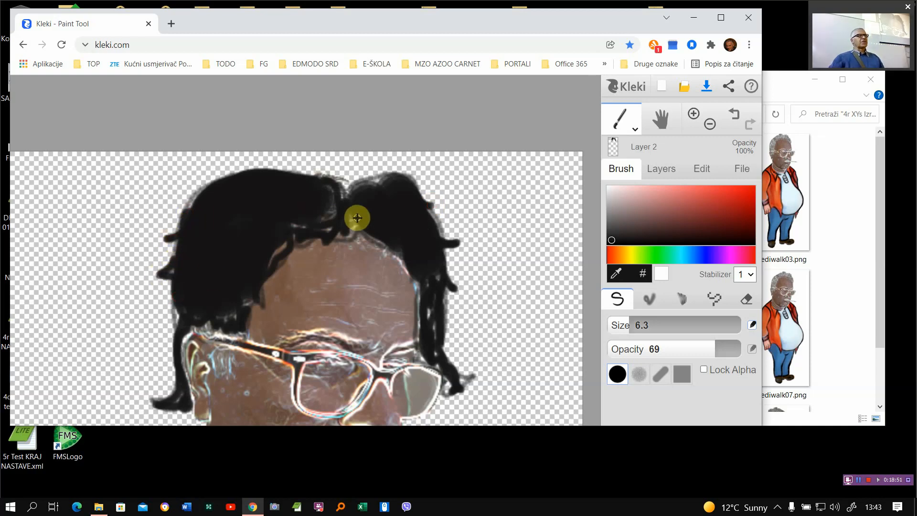
- View the whole character and check the drawn hair by varying Layer 2's opacity, leaving it at 100%
scroll(351, 223, down, 3)
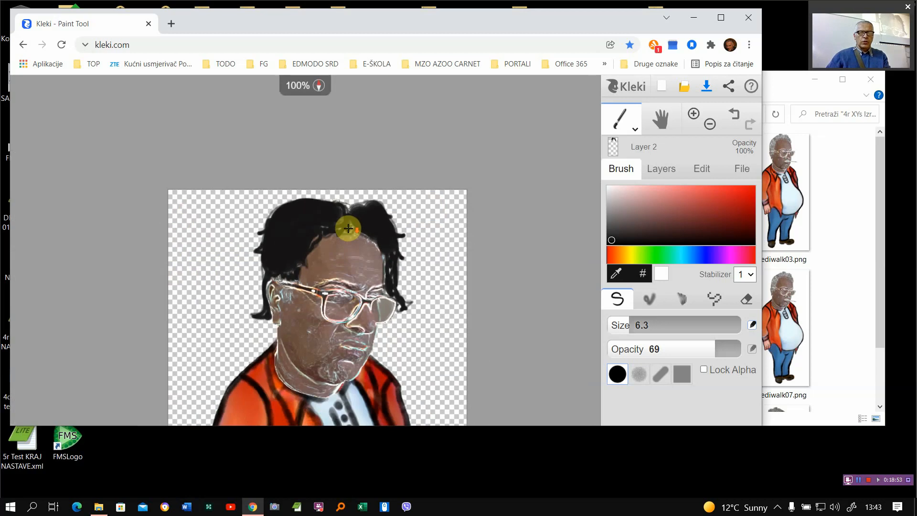
drag(379, 288, 390, 198)
scroll(384, 198, down, 2)
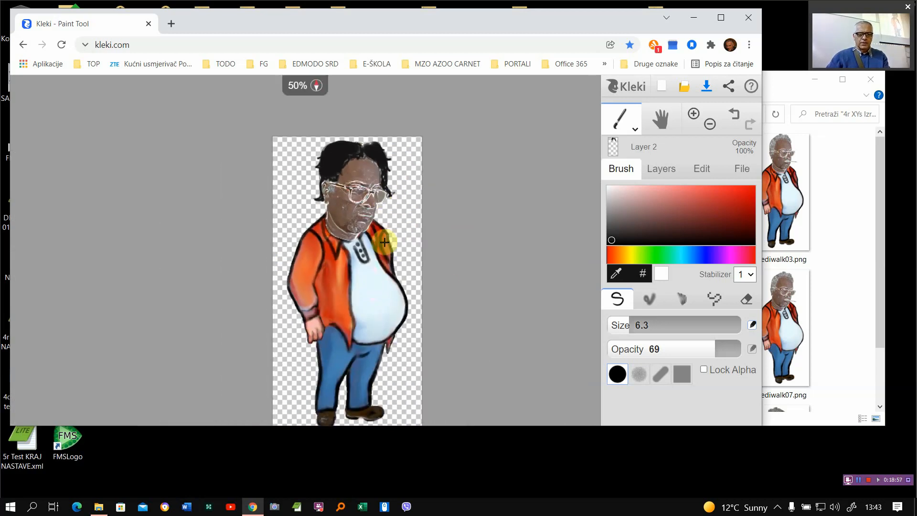
drag(368, 229, 389, 212)
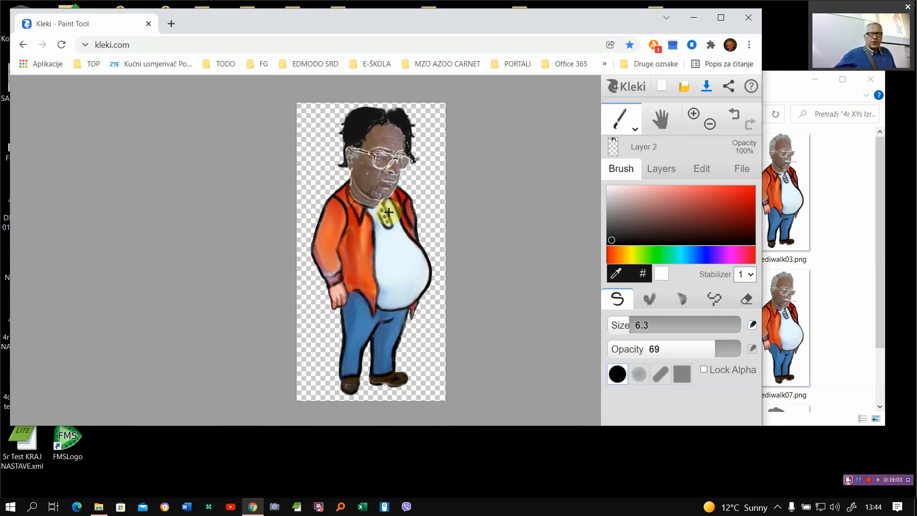
click(674, 169)
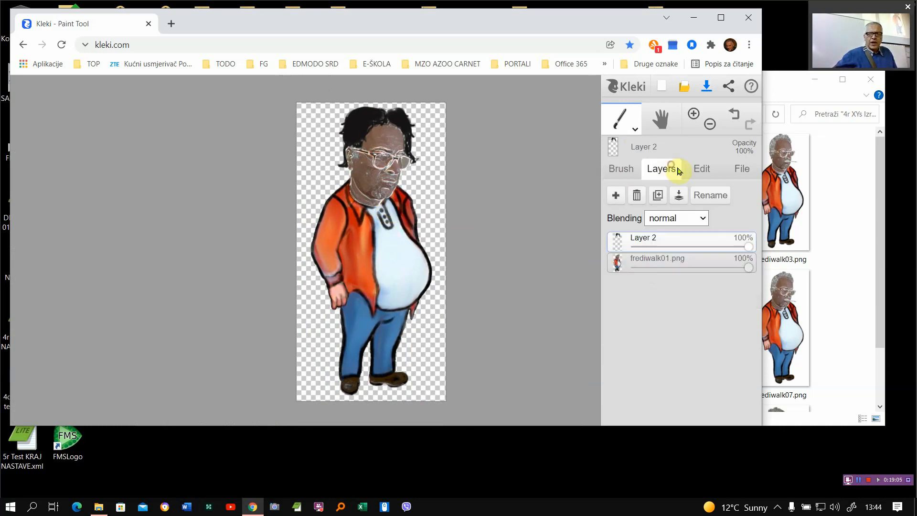
mouse_move(747, 248)
mouse_down()
mouse_move(628, 260)
mouse_move(748, 243)
mouse_up()
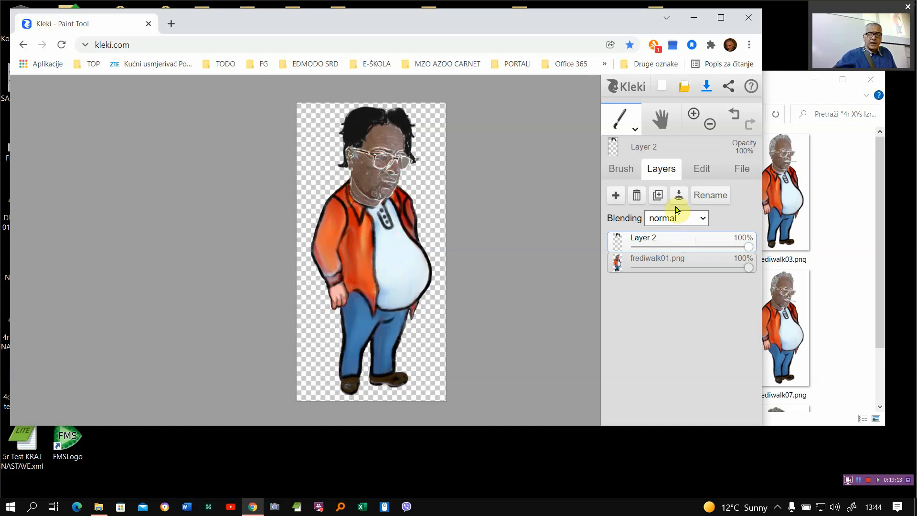
- Add a new empty layer above Layer 2
click(619, 199)
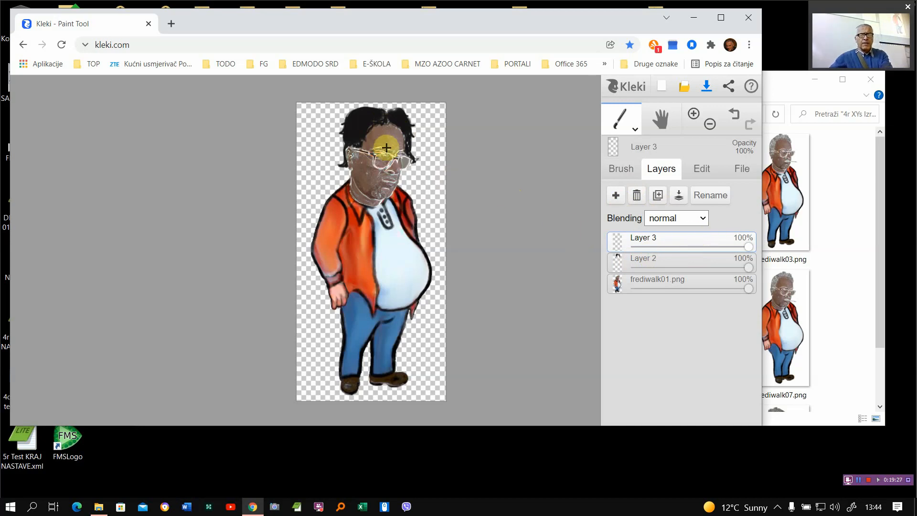
scroll(392, 137, up, 3)
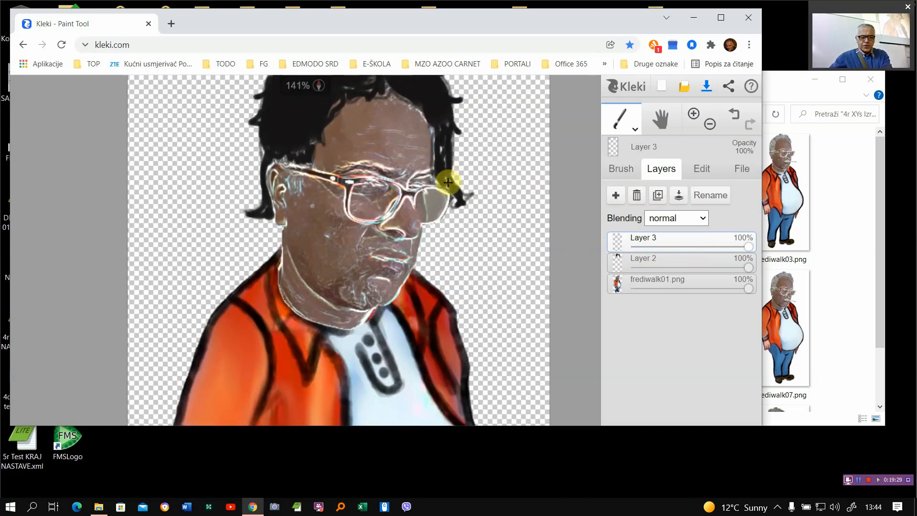
- Hide the black hair by setting Layer 2's opacity to 0%
scroll(447, 182, up, 2)
drag(459, 180, 509, 315)
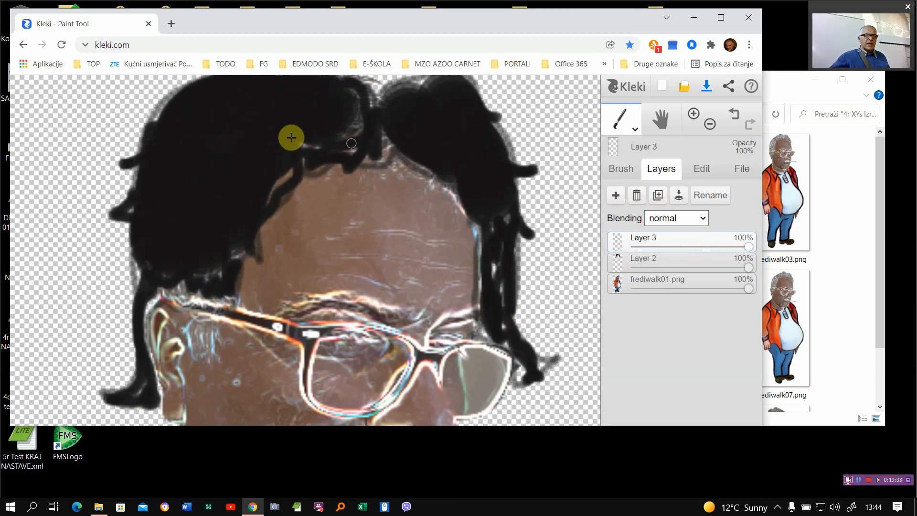
click(705, 266)
drag(728, 266, 596, 271)
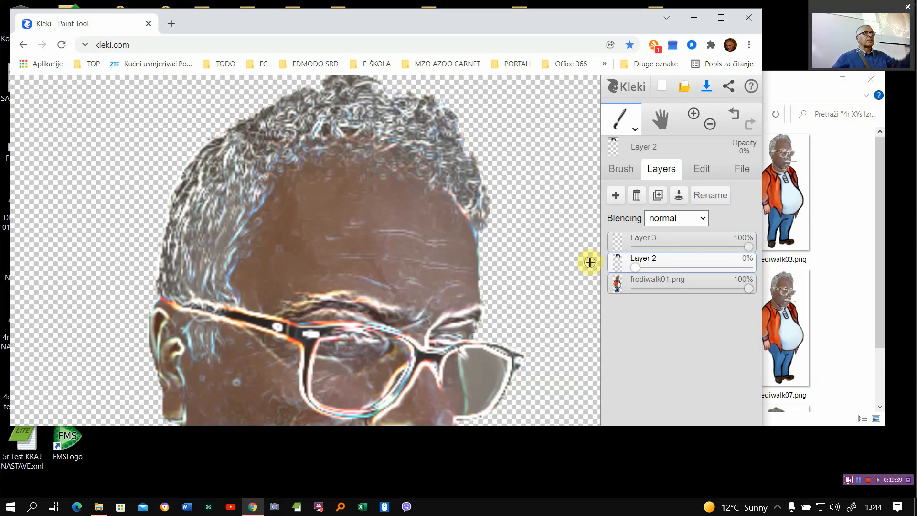
- On Layer 3, choose an orange-yellow brush colour and outline a short hairstyle around the character's grey hair
click(689, 238)
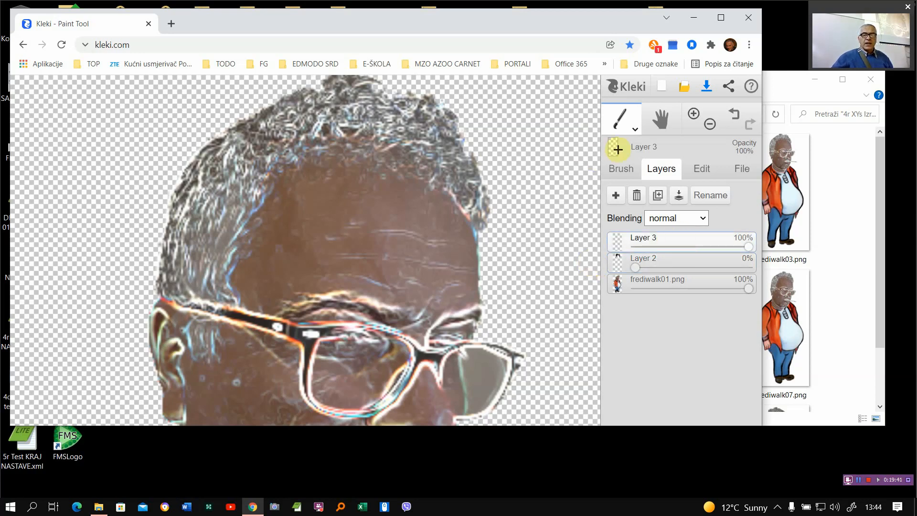
click(620, 168)
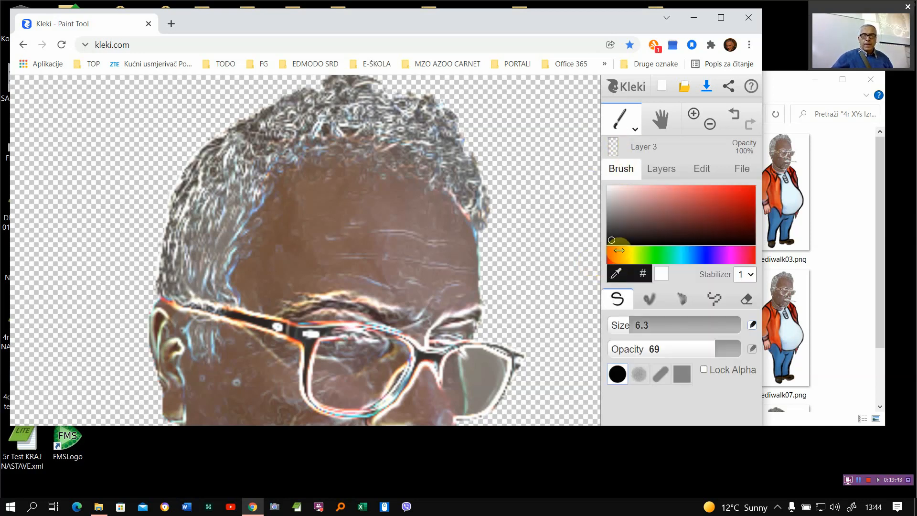
drag(621, 258, 743, 196)
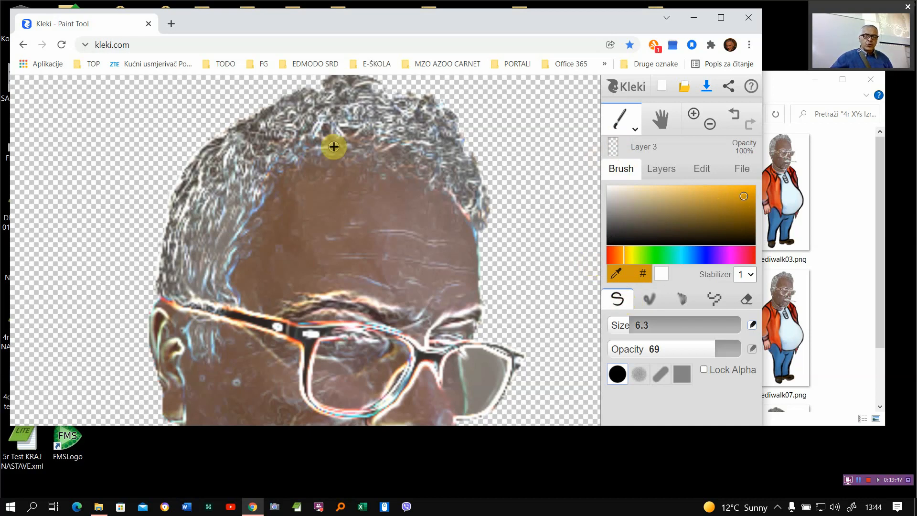
mouse_move(221, 133)
mouse_down()
mouse_move(261, 168)
mouse_move(238, 211)
mouse_move(234, 296)
mouse_move(168, 289)
mouse_move(157, 279)
mouse_move(180, 164)
mouse_move(194, 137)
mouse_move(225, 134)
mouse_move(232, 117)
mouse_move(259, 143)
mouse_move(345, 153)
mouse_move(364, 164)
mouse_move(376, 190)
mouse_move(395, 164)
mouse_move(400, 196)
mouse_move(422, 189)
mouse_move(486, 240)
mouse_move(504, 233)
mouse_move(497, 180)
mouse_move(450, 104)
mouse_move(320, 79)
mouse_move(242, 94)
mouse_up()
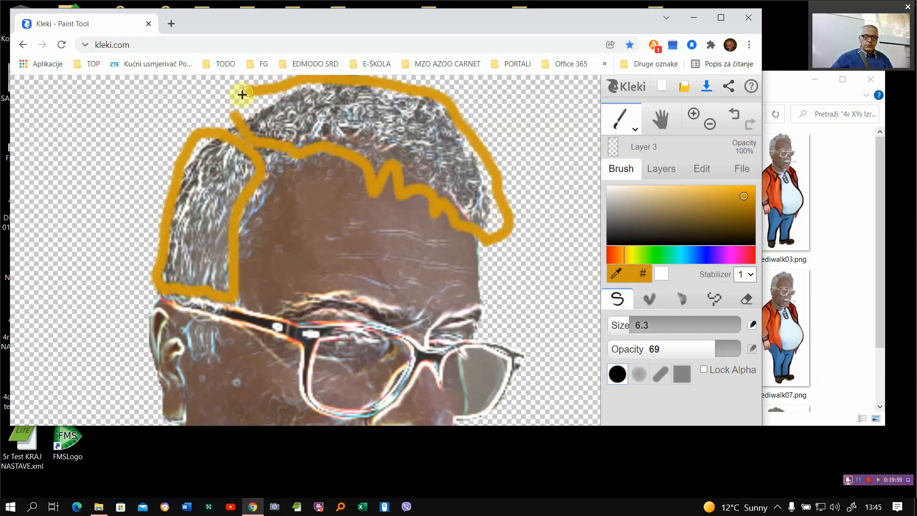
mouse_move(231, 127)
mouse_down()
mouse_move(195, 135)
mouse_move(197, 169)
mouse_up()
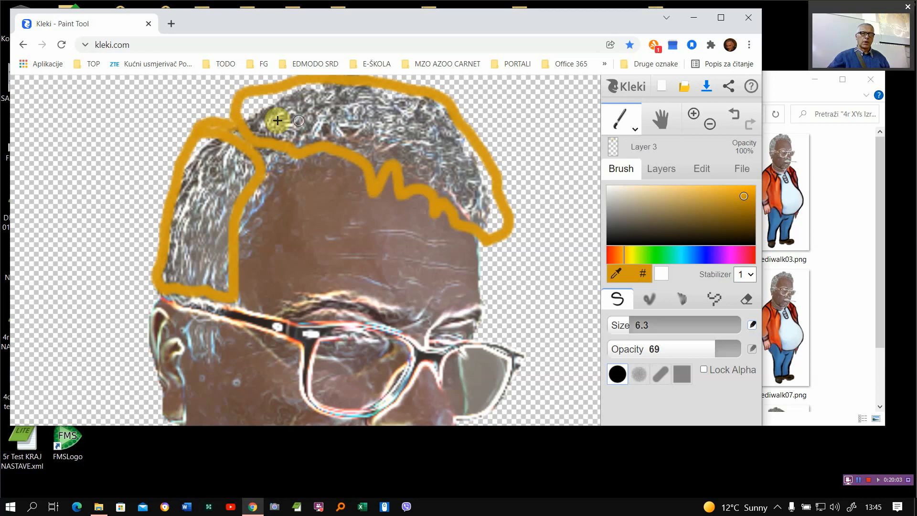
- Fill the outlined hairstyle on Layer 3 with loose orange-yellow strokes across the crown and the side of the head
mouse_move(267, 93)
mouse_down()
mouse_move(263, 137)
mouse_move(297, 90)
mouse_move(325, 91)
mouse_move(368, 102)
mouse_move(415, 161)
mouse_up()
mouse_move(432, 123)
mouse_down()
mouse_move(454, 180)
mouse_move(485, 216)
mouse_up()
drag(168, 205, 176, 223)
mouse_move(233, 171)
mouse_down()
mouse_move(191, 227)
mouse_move(255, 182)
mouse_move(209, 262)
mouse_move(212, 275)
mouse_move(181, 274)
mouse_move(185, 241)
mouse_move(193, 273)
mouse_move(204, 264)
mouse_move(218, 287)
mouse_move(208, 208)
mouse_move(237, 177)
mouse_move(228, 155)
mouse_move(179, 203)
mouse_up()
mouse_move(203, 144)
mouse_down()
mouse_move(238, 120)
mouse_move(251, 95)
mouse_move(254, 119)
mouse_move(307, 93)
mouse_move(285, 108)
mouse_move(344, 116)
mouse_move(267, 130)
mouse_move(342, 139)
mouse_move(279, 117)
mouse_move(373, 133)
mouse_move(322, 96)
mouse_move(380, 98)
mouse_move(424, 117)
mouse_move(413, 95)
mouse_move(451, 149)
mouse_move(356, 121)
mouse_move(453, 198)
mouse_move(416, 147)
mouse_move(492, 209)
mouse_move(474, 169)
mouse_move(499, 222)
mouse_move(464, 151)
mouse_up()
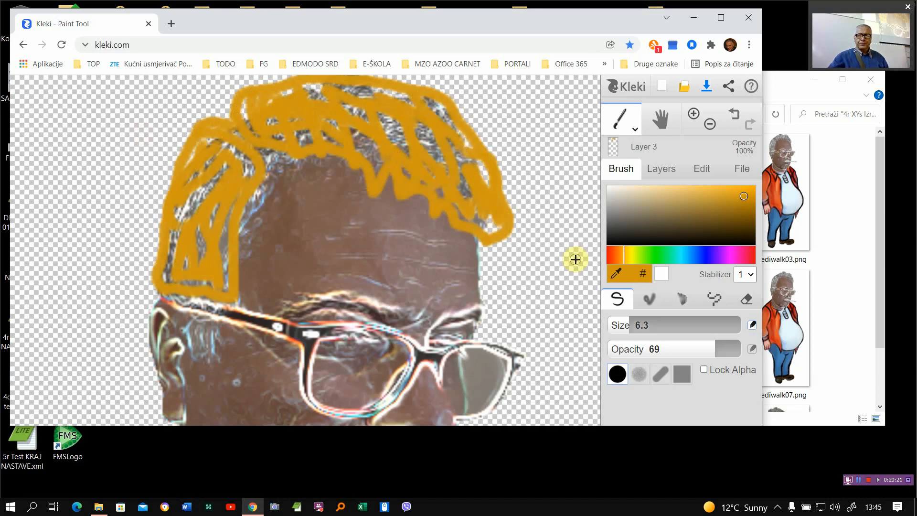
- Switch back to the black hairstyle by setting Layer 3's opacity to 0% and Layer 2's to 94%
scroll(443, 254, down, 3)
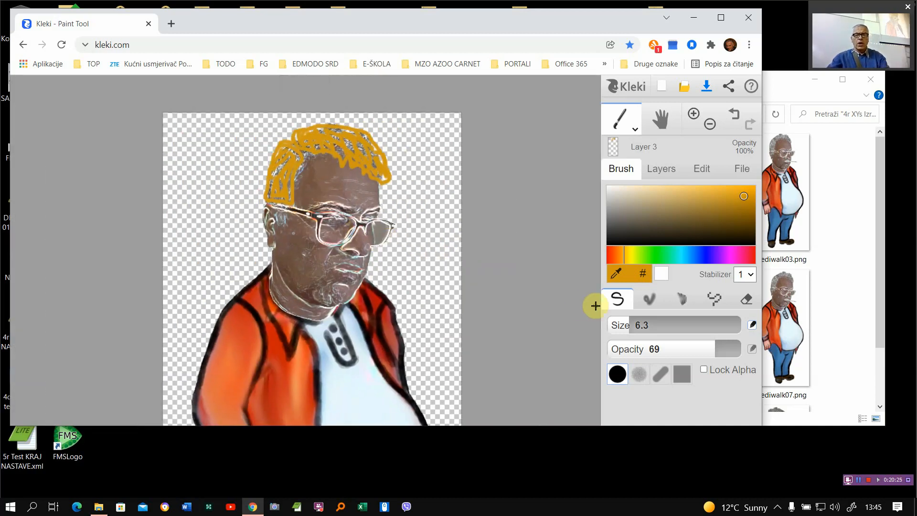
click(661, 169)
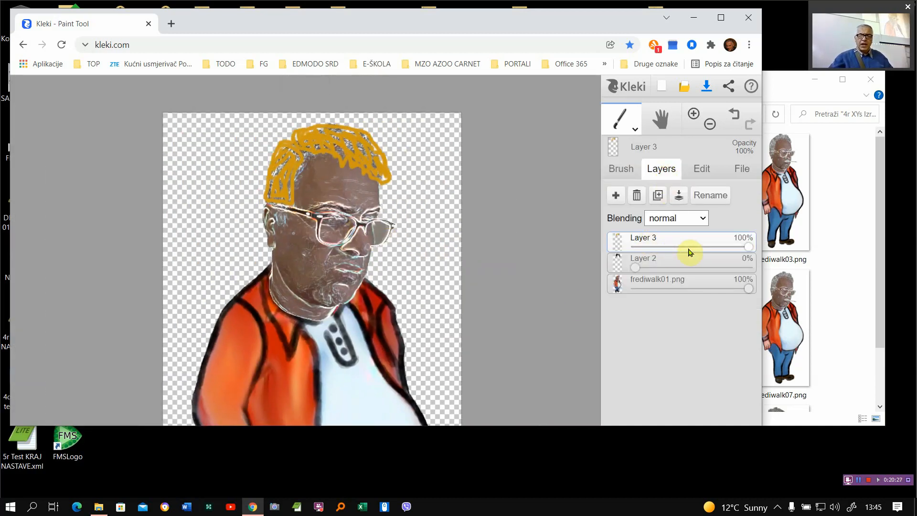
click(657, 261)
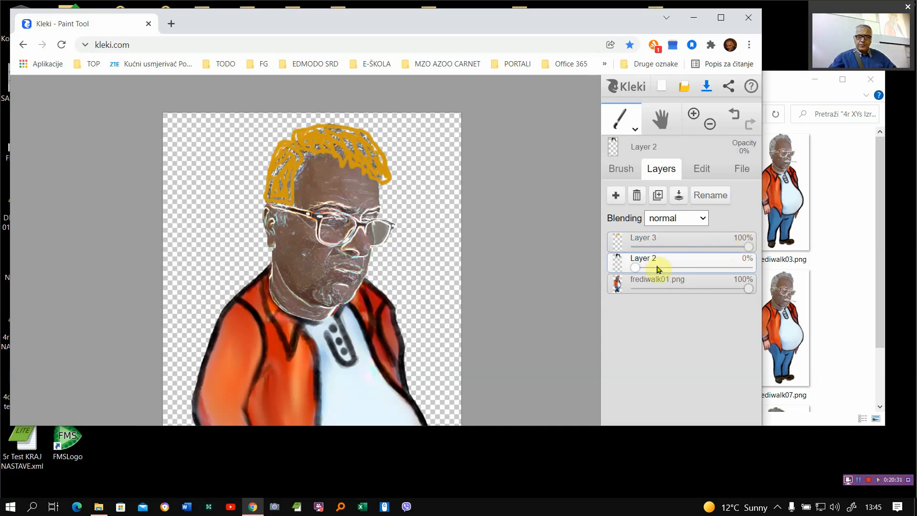
drag(635, 267, 593, 256)
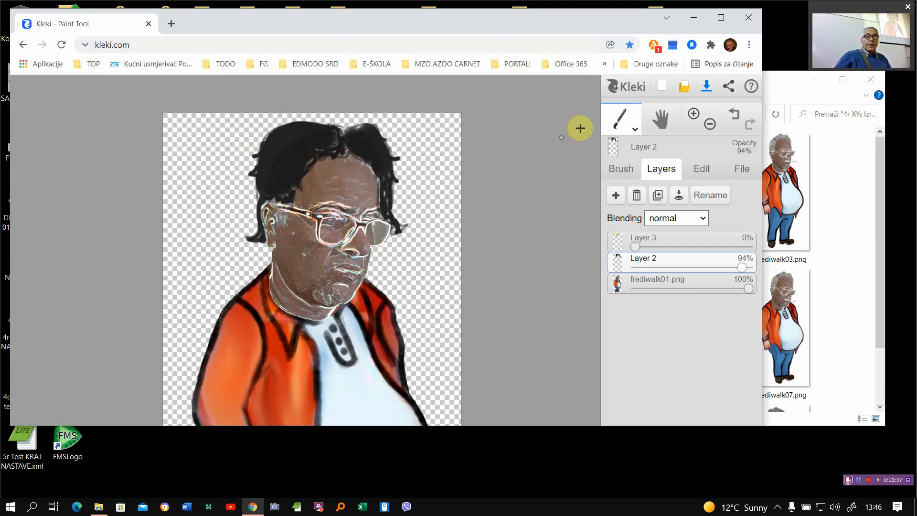
- Save the image as a PNG and show the downloaded file in its folder
click(706, 91)
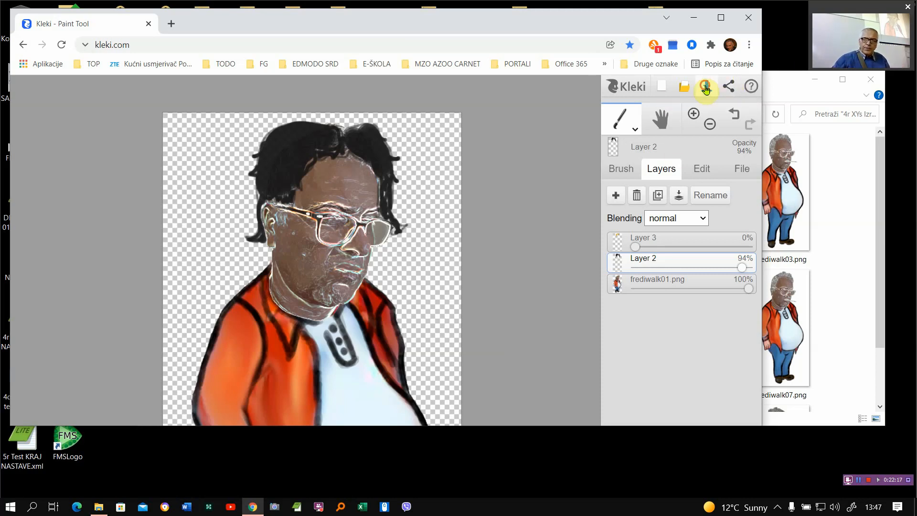
click(706, 86)
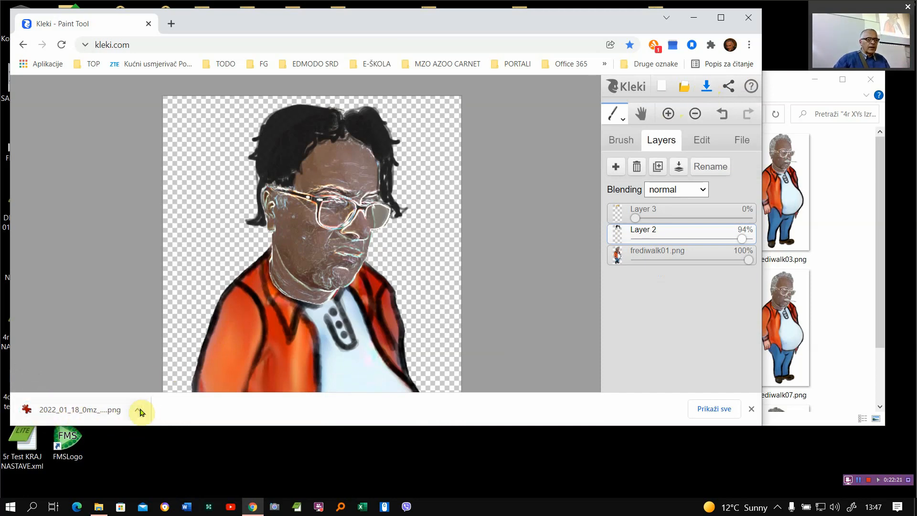
drag(260, 20, 285, 26)
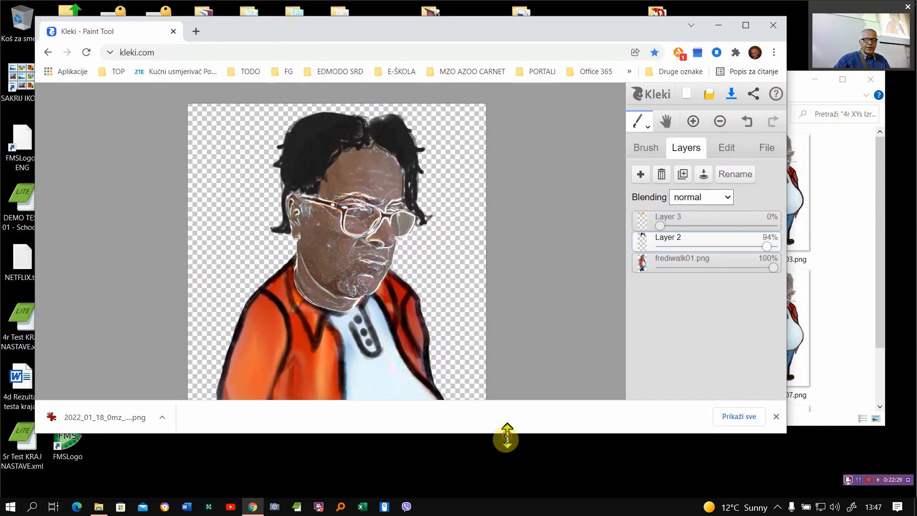
drag(505, 436, 495, 485)
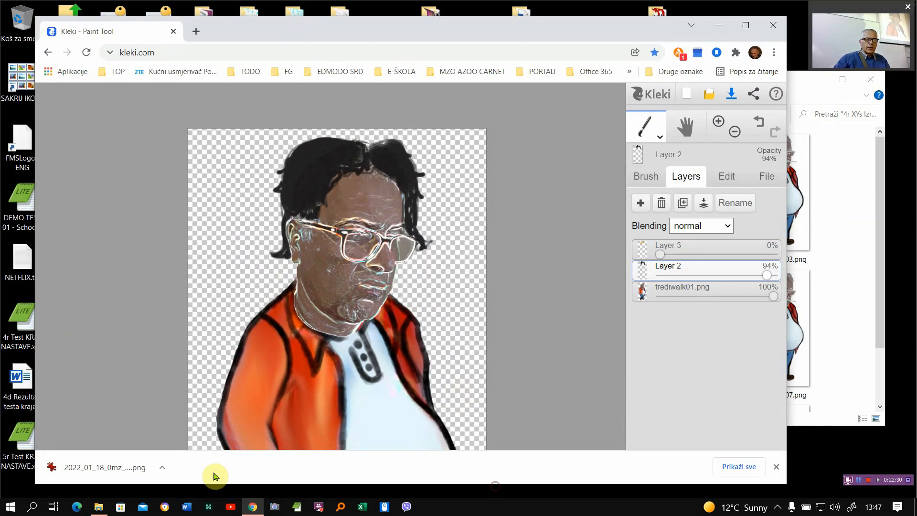
click(162, 468)
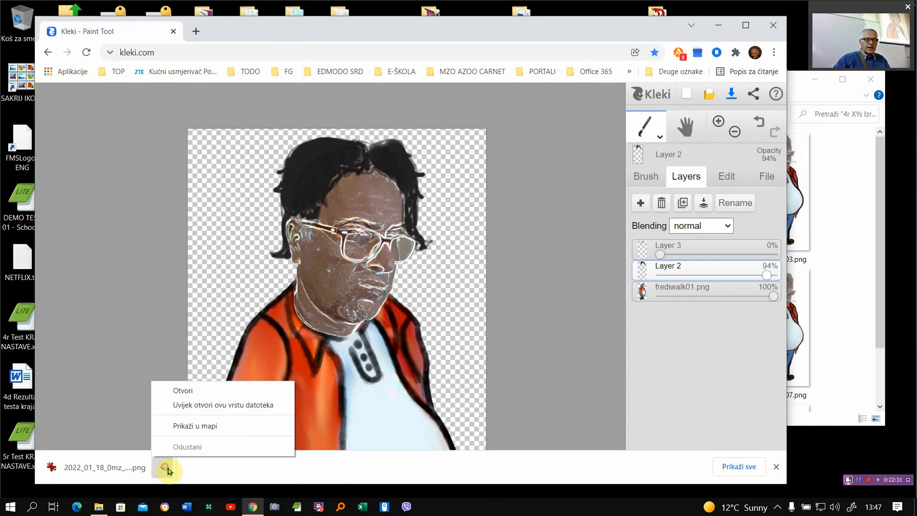
click(203, 426)
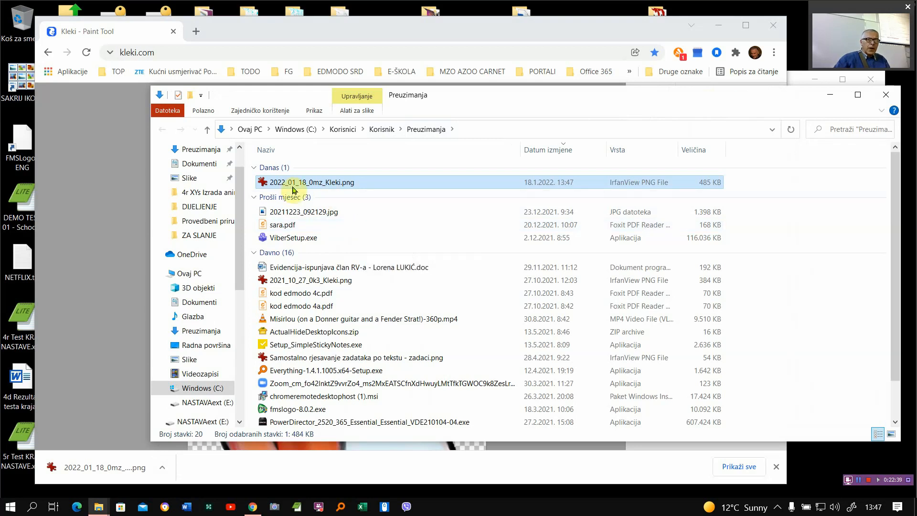
- Open the saved 2022_01_18_0mz_Kleki.png in IrfanView, check the full character, and close the viewer
click(307, 31)
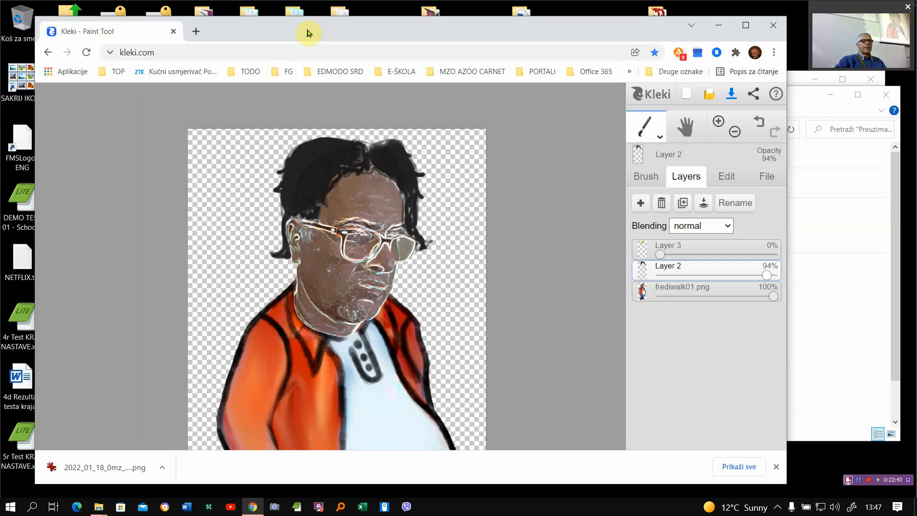
click(797, 95)
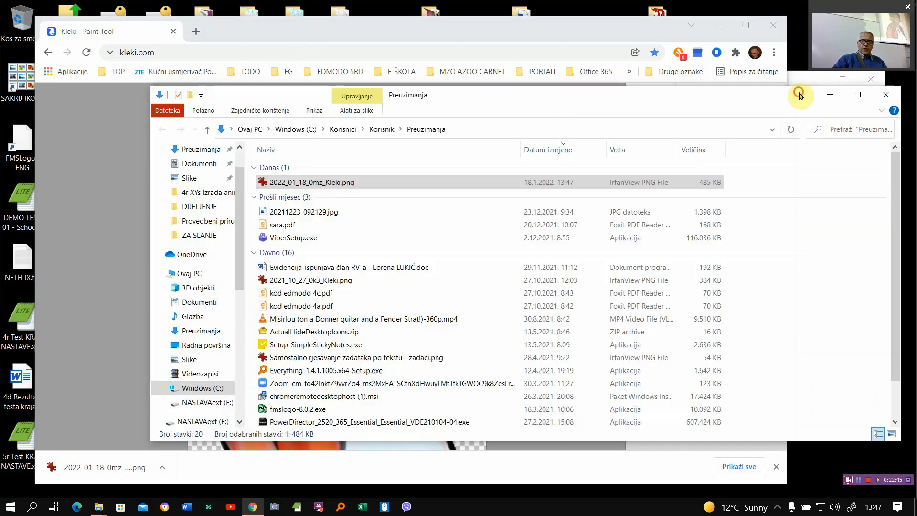
double_click(271, 182)
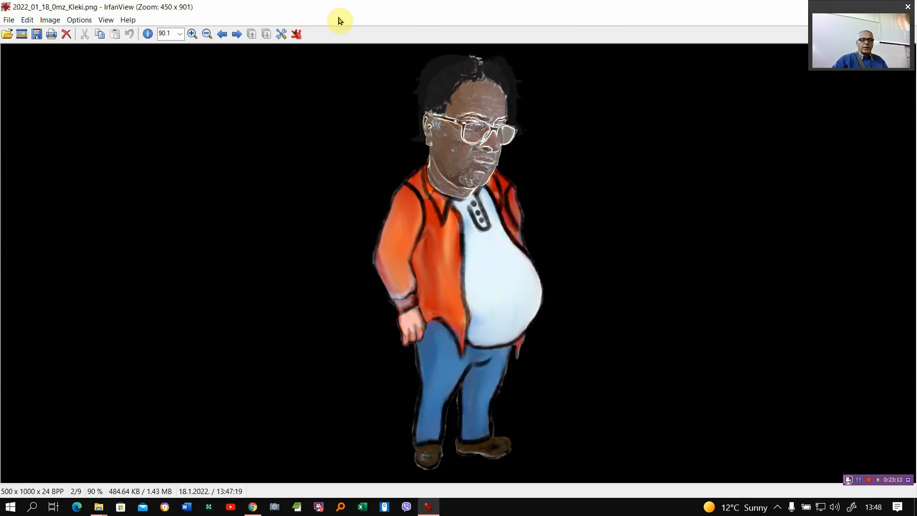
drag(336, 12, 344, 55)
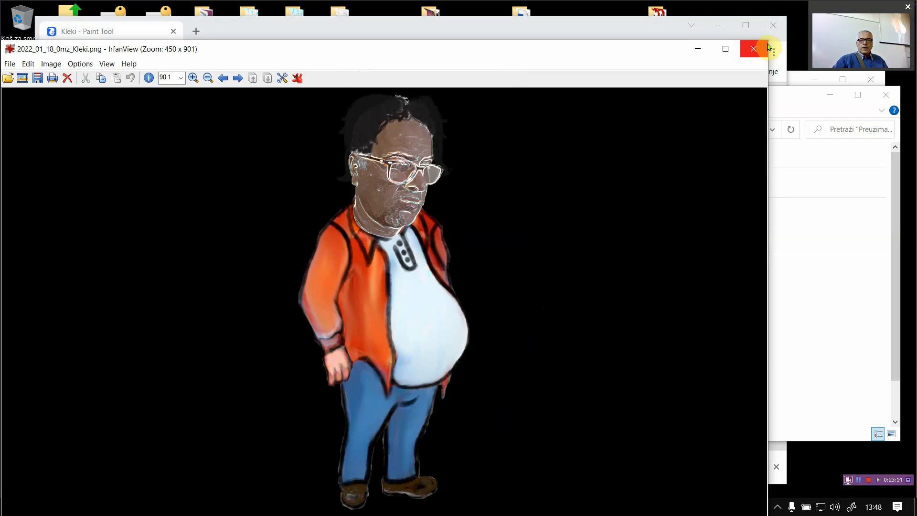
drag(767, 40, 544, 234)
drag(401, 232, 417, 54)
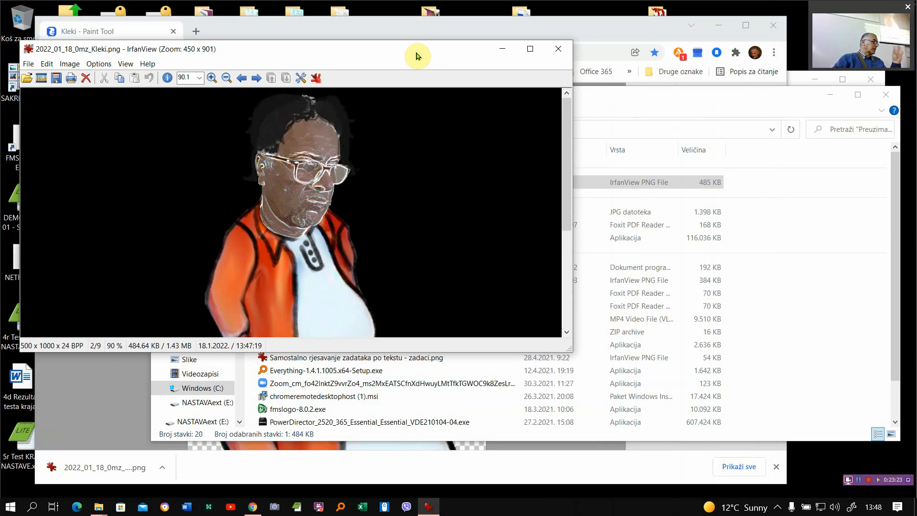
click(560, 49)
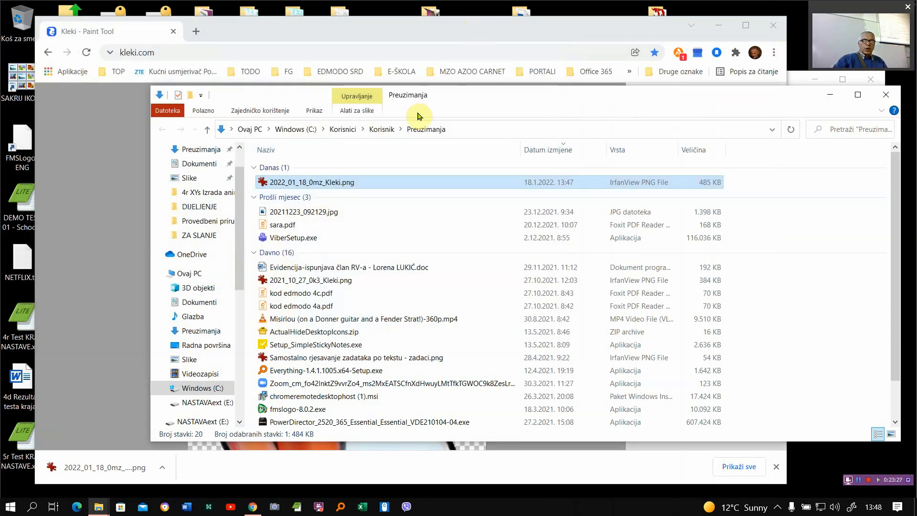
- Open the "4r XYs Izrada animiranog filma sa zvukom - Priprema likova" folder beside Preuzimanja and move 2022_01_18_0mz_Kleki.png into it
double_click(668, 9)
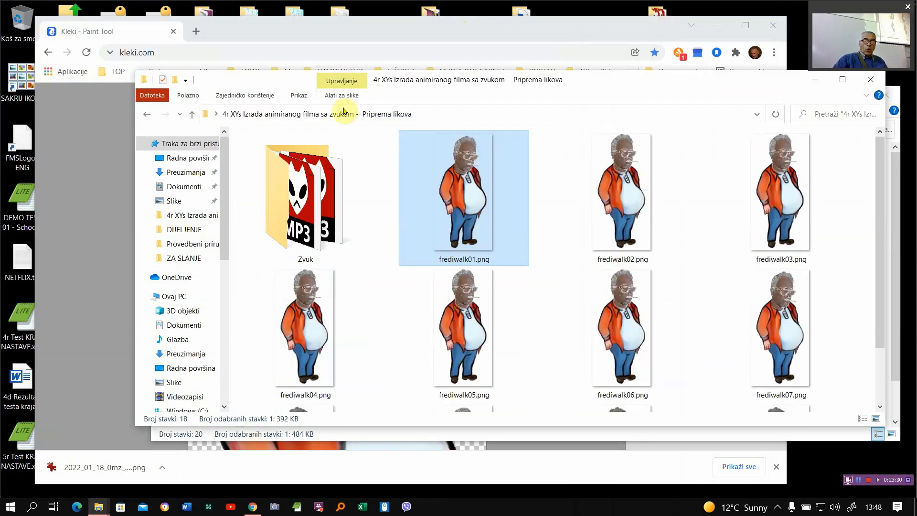
drag(246, 128, 297, 129)
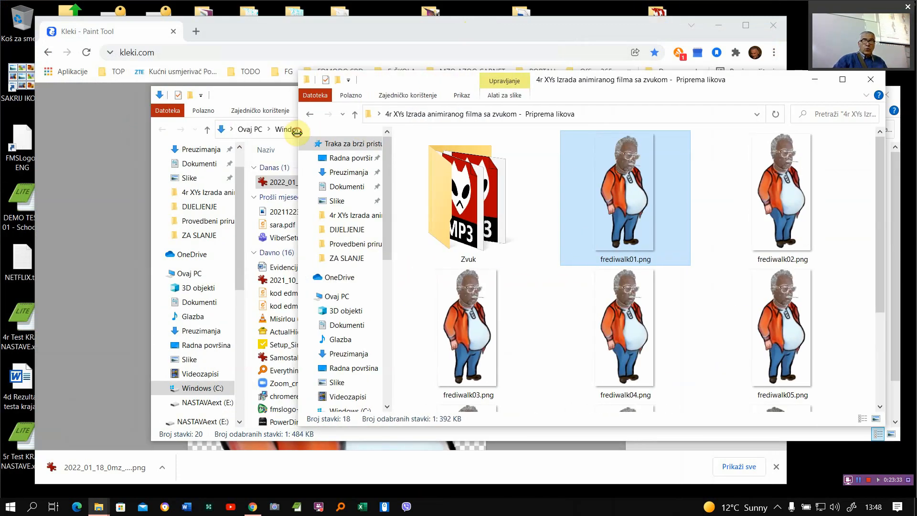
drag(444, 86, 424, 94)
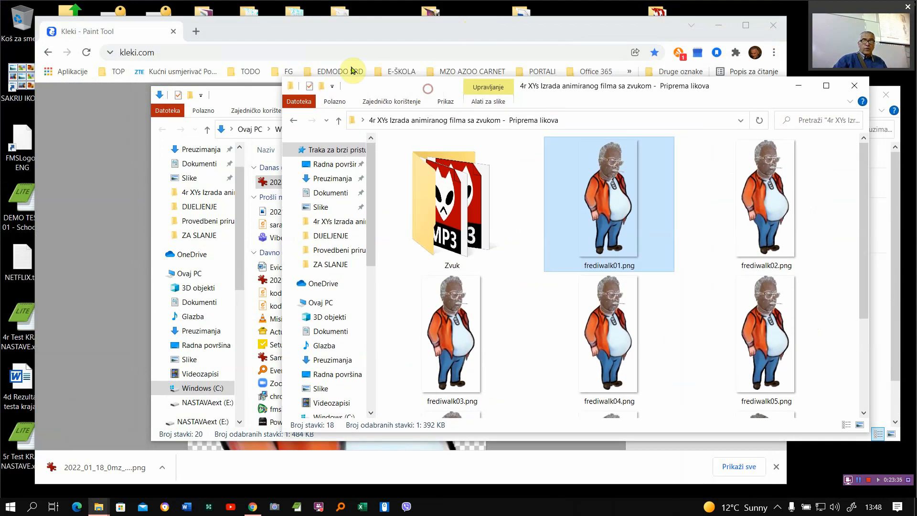
click(244, 101)
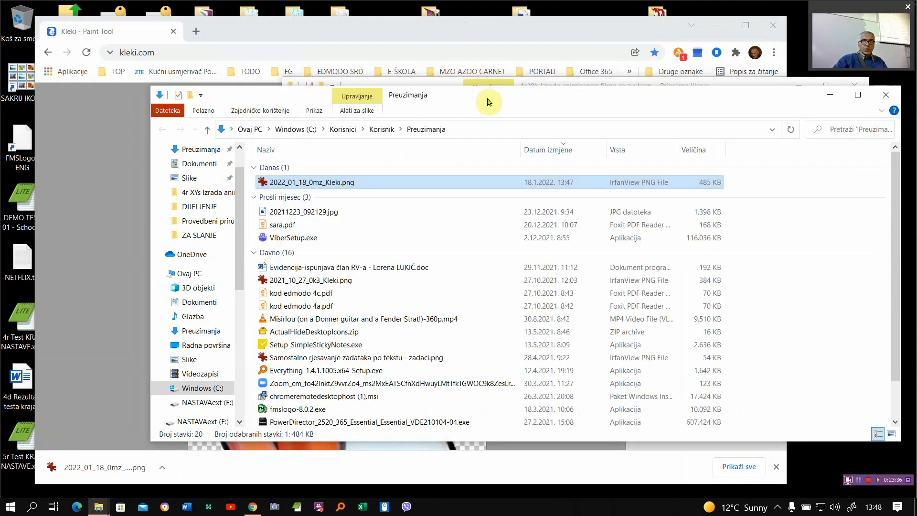
drag(494, 104, 382, 88)
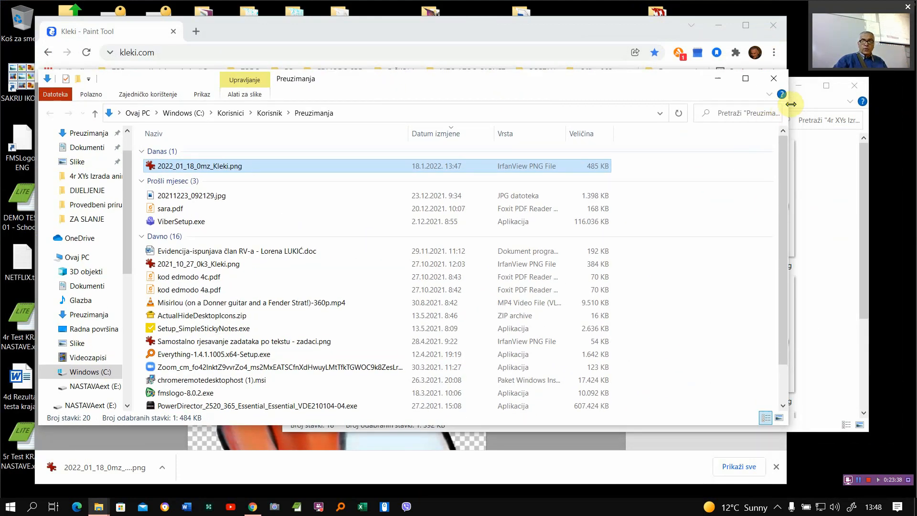
drag(787, 102, 365, 127)
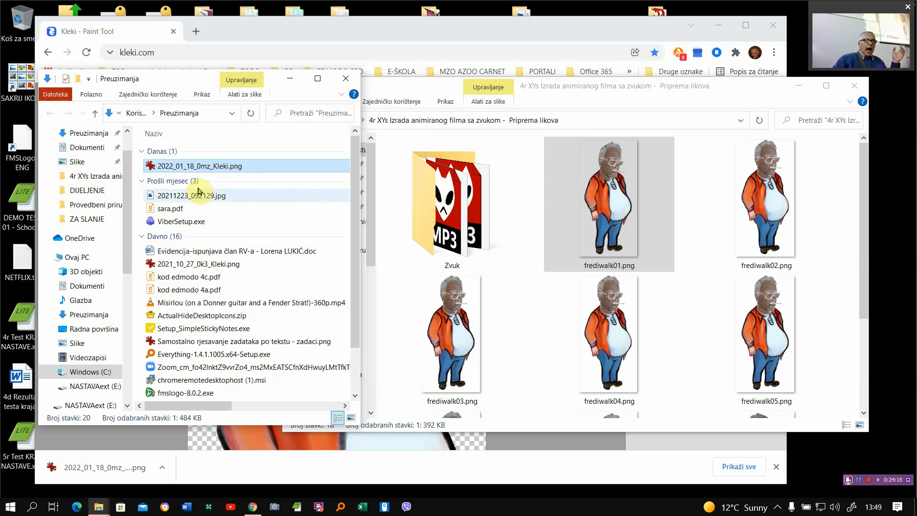
drag(152, 166, 529, 244)
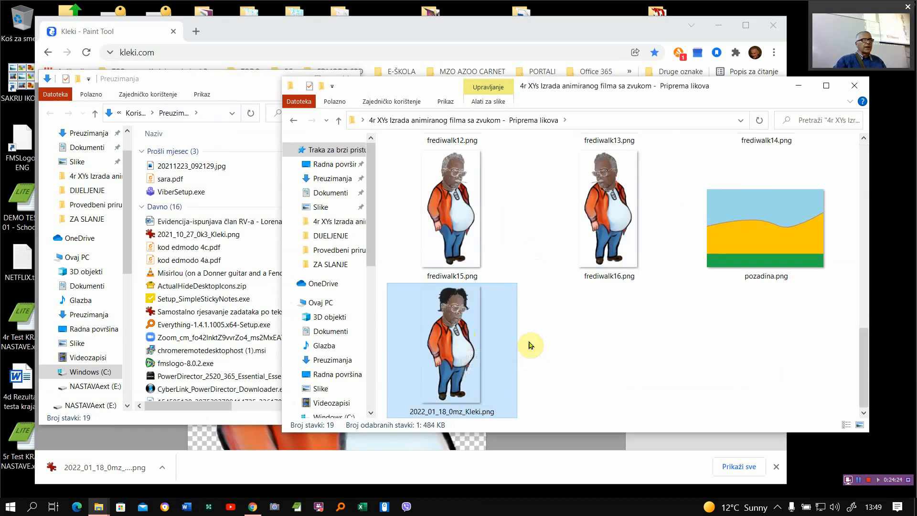
click(563, 334)
- Rename the moved 2022_01_18_0mz_Kleki.png file in the film folder as "Kosati covjek 01.png"
click(445, 415)
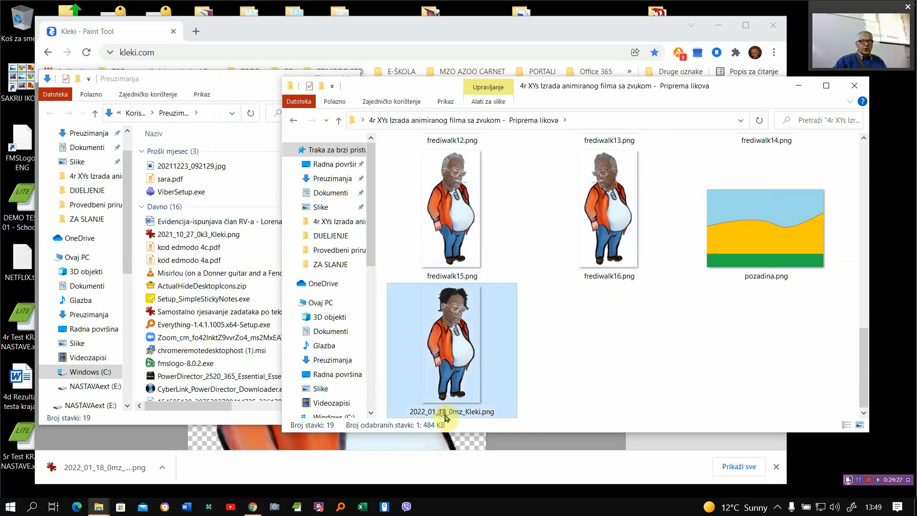
click(463, 411)
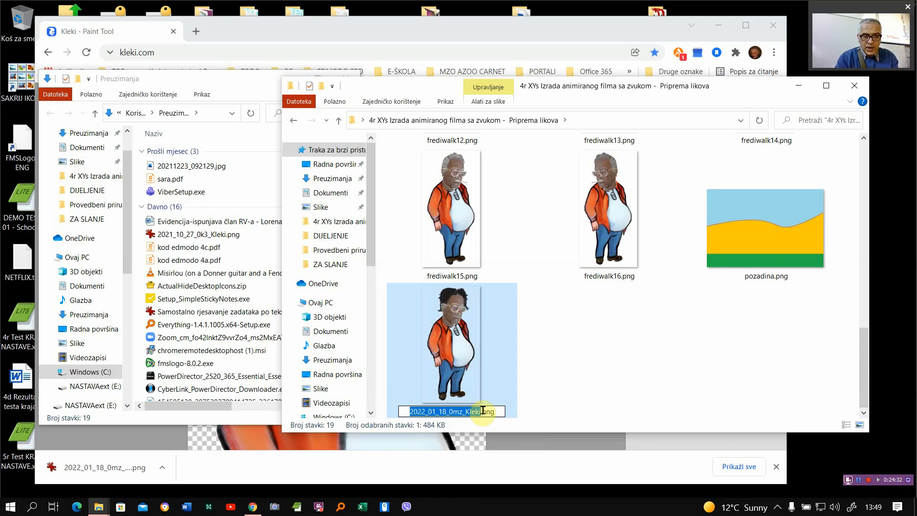
text(Kosati)
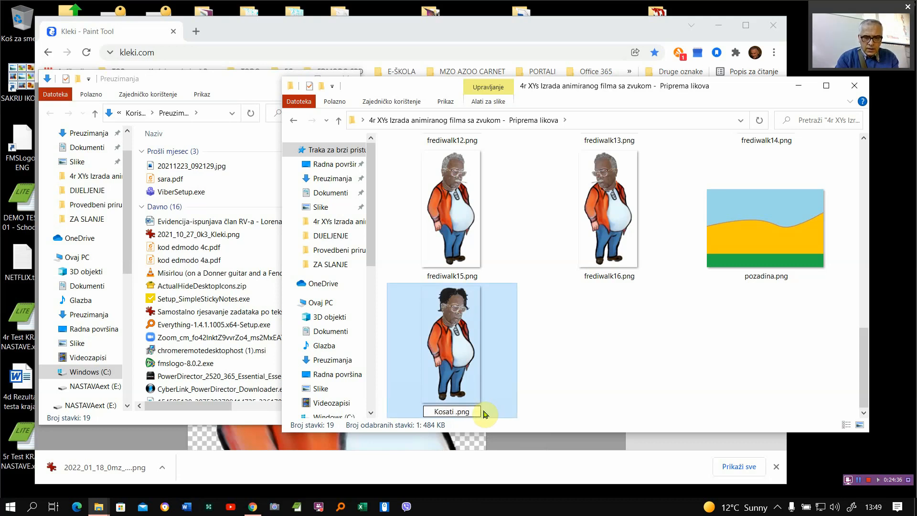
text( co)
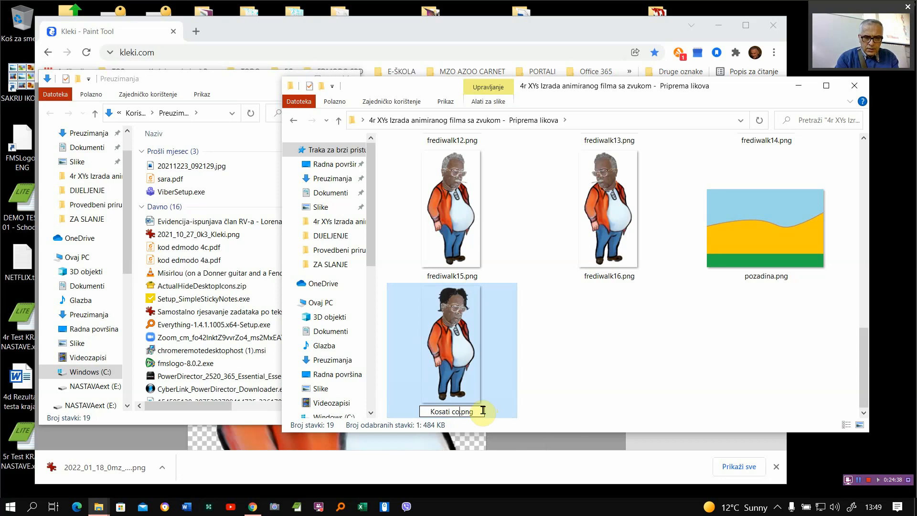
text(vjek)
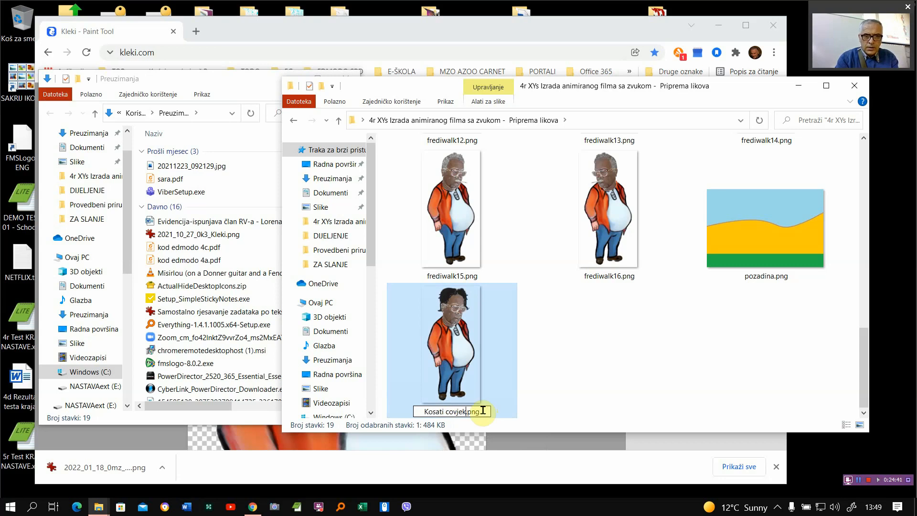
text( 01)
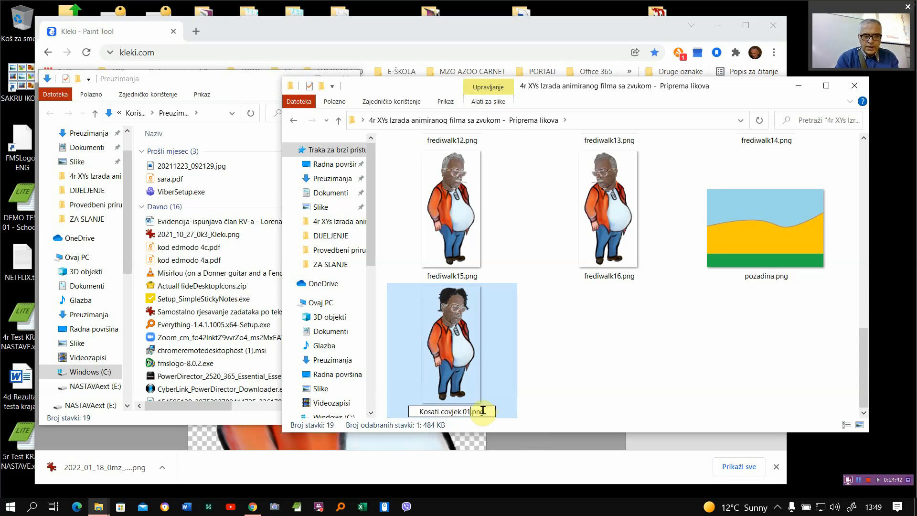
key(Return)
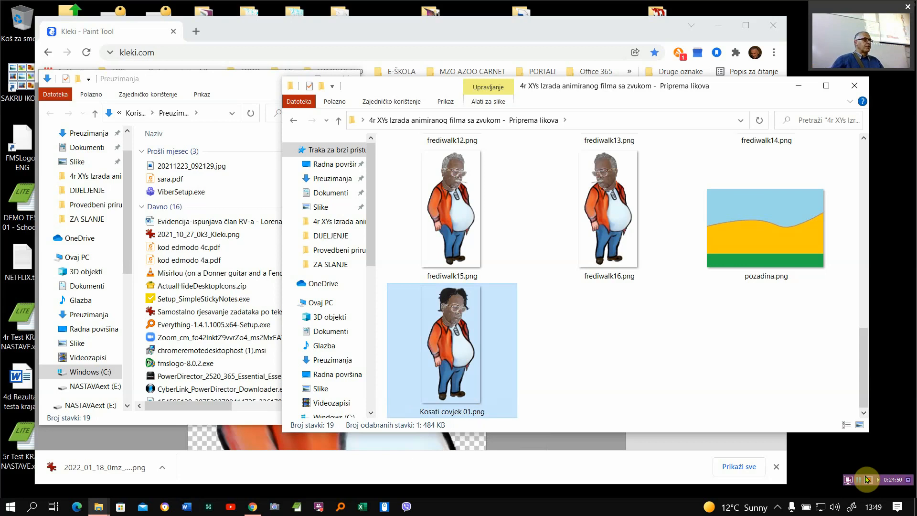
- Switch to Kleki and import the background picture pozadina.png as a new image, with the whole picture in view
click(786, 233)
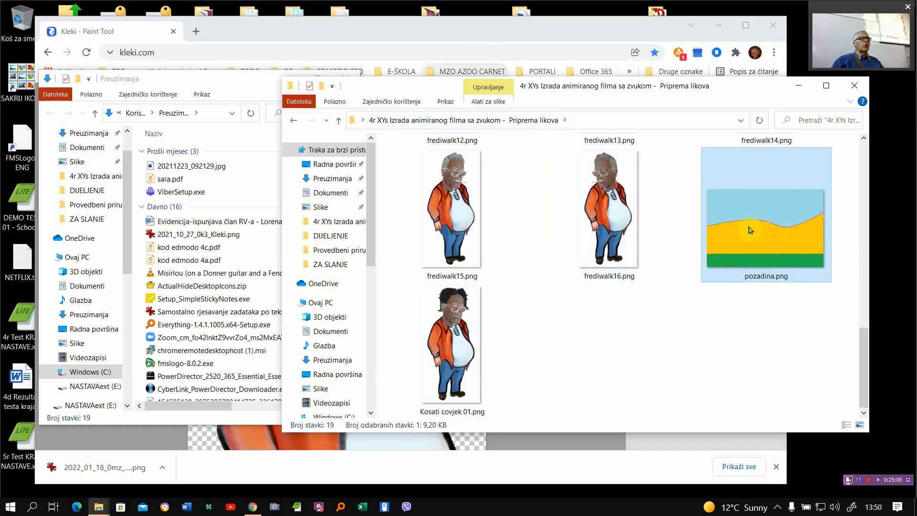
mouse_move(750, 235)
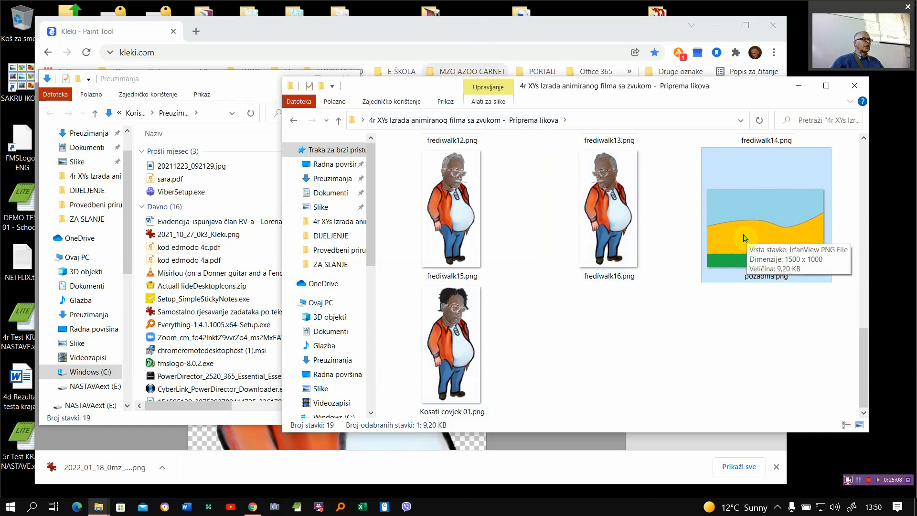
click(428, 40)
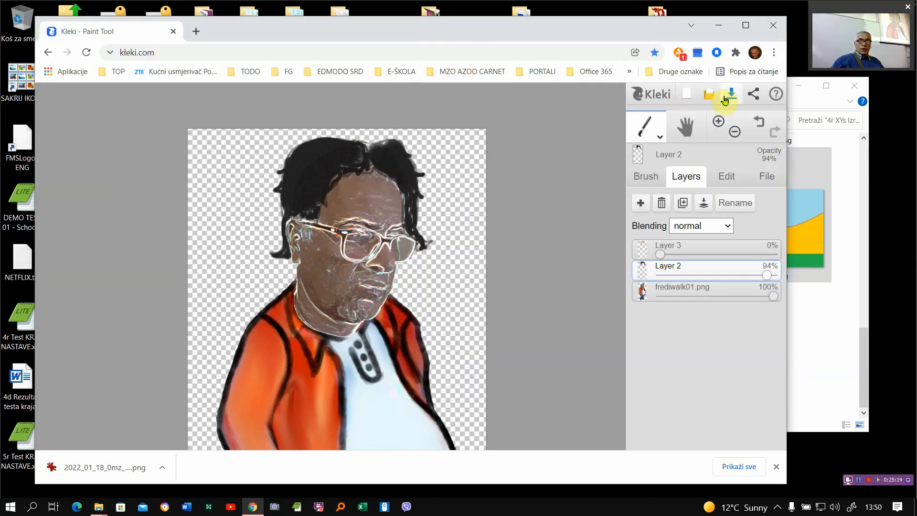
click(707, 95)
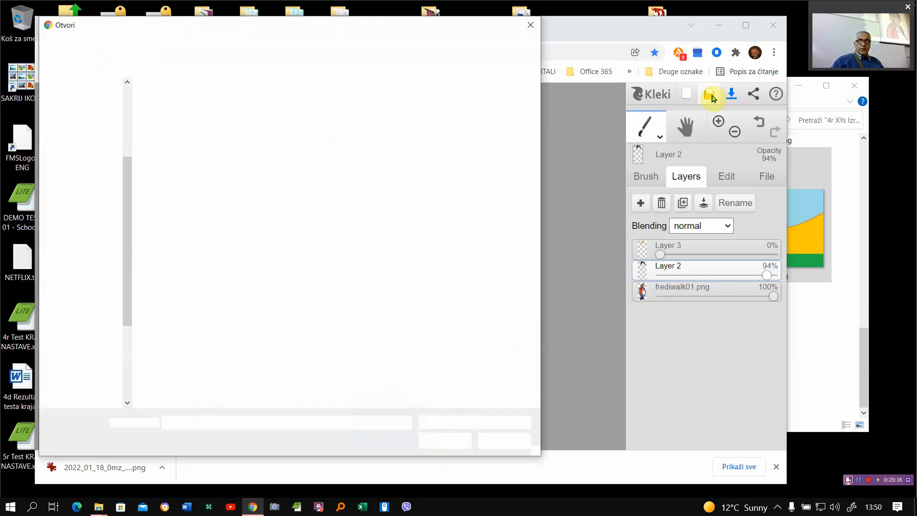
double_click(187, 340)
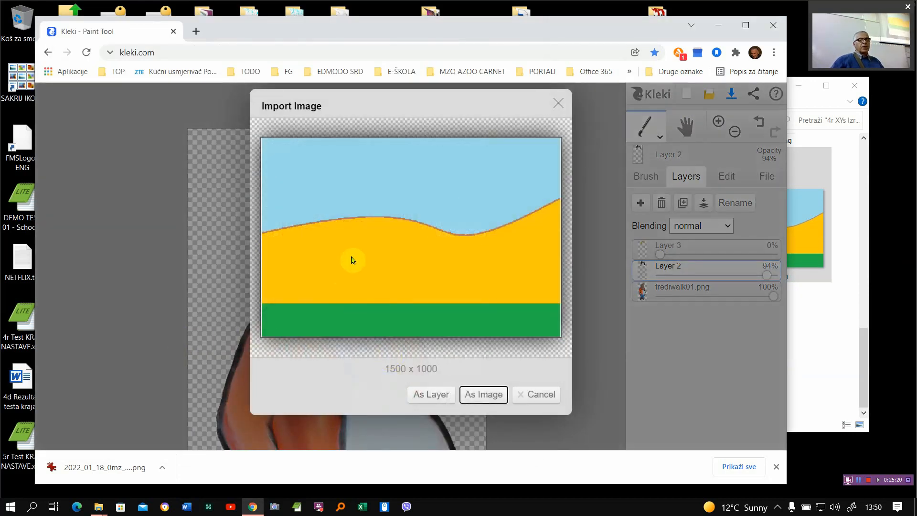
click(482, 399)
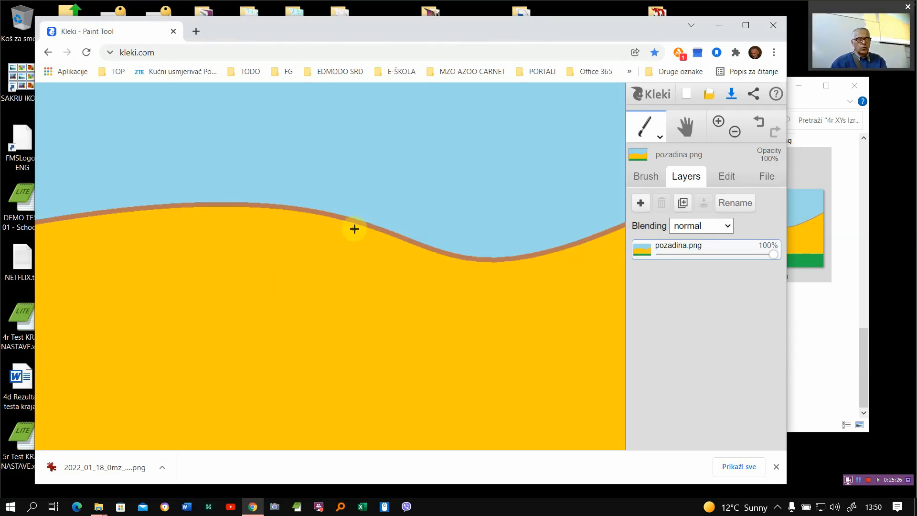
scroll(348, 229, down, 3)
scroll(344, 232, up, 1)
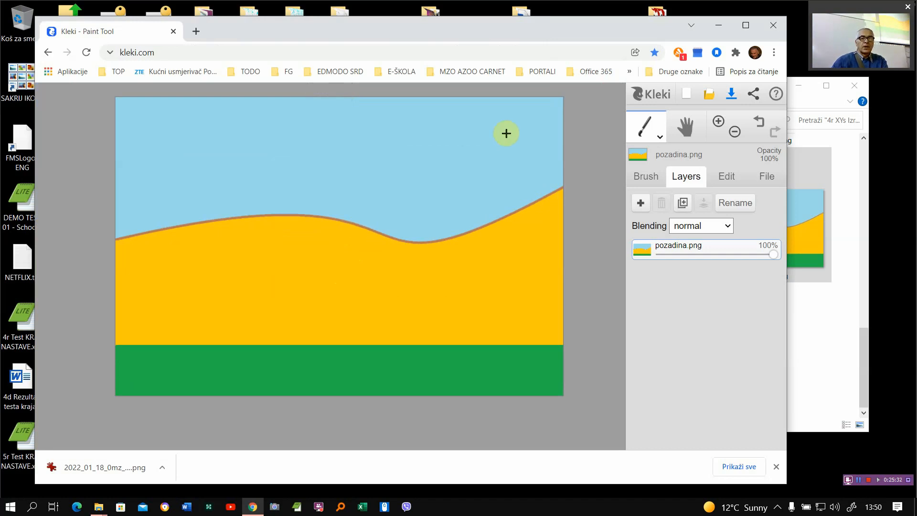
- Choose a medium-saturated, bright yellow as the brush colour for painting a sun
click(646, 176)
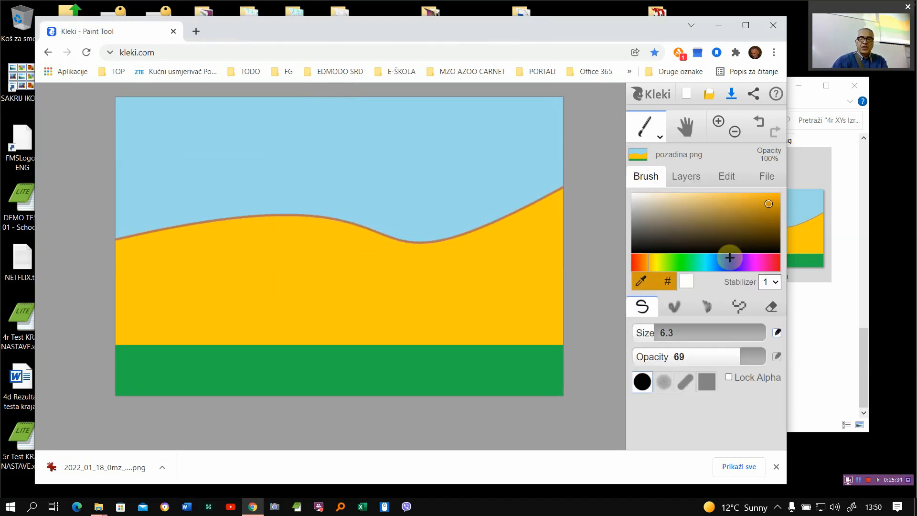
click(655, 262)
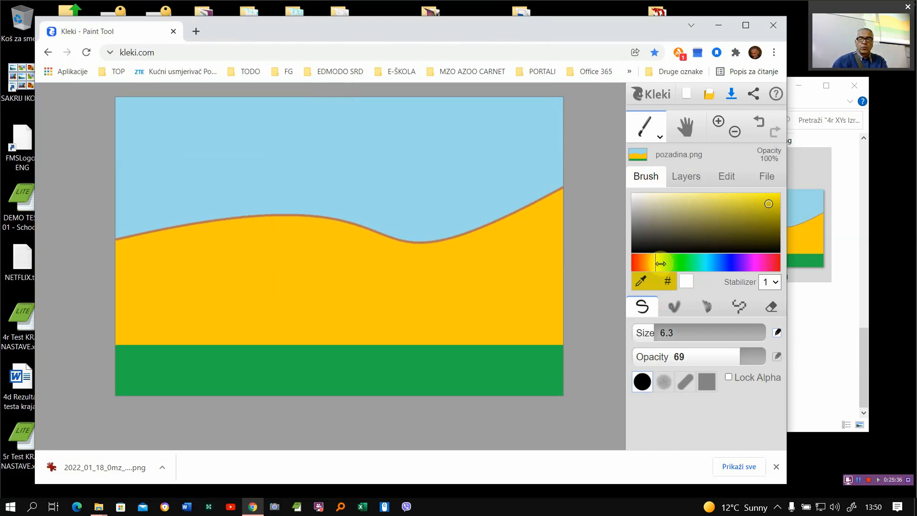
click(688, 201)
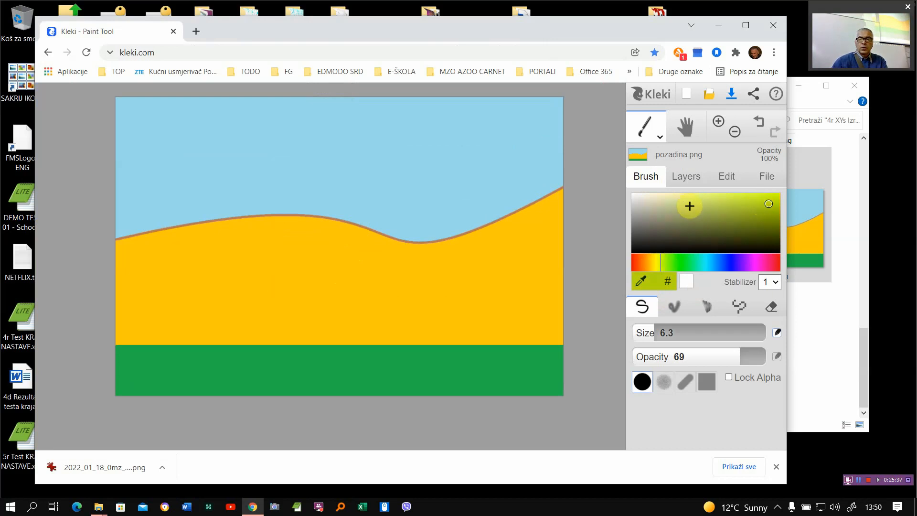
click(656, 262)
click(721, 200)
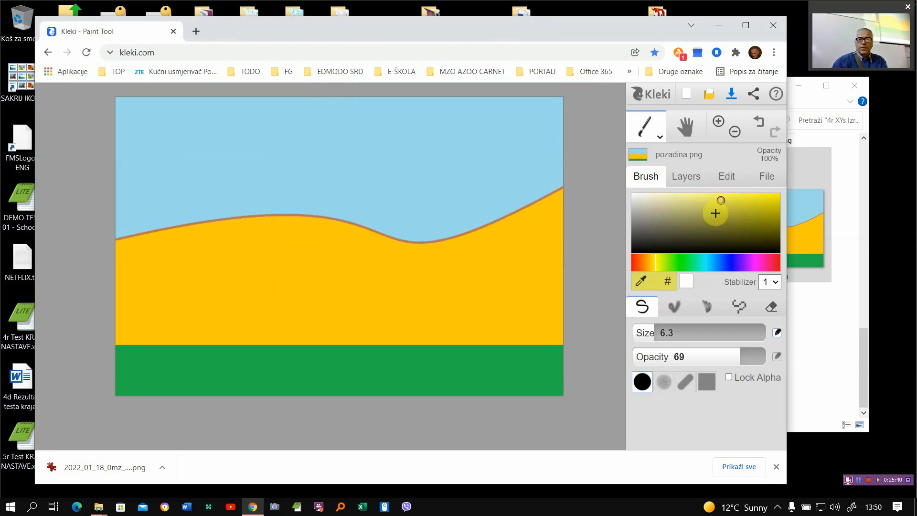
- Stamp the sun's outer disc in the right part of the sky with brush size 199 and opacity 38
drag(651, 330, 658, 329)
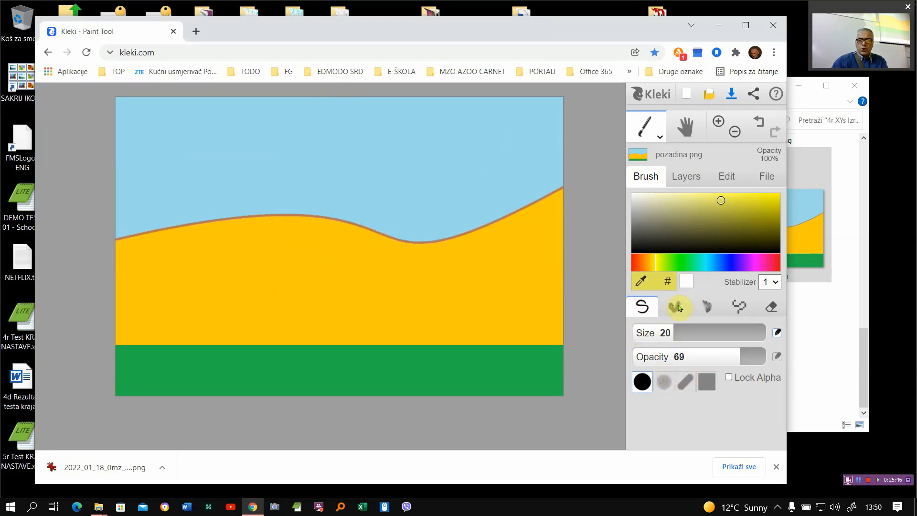
drag(675, 327, 761, 332)
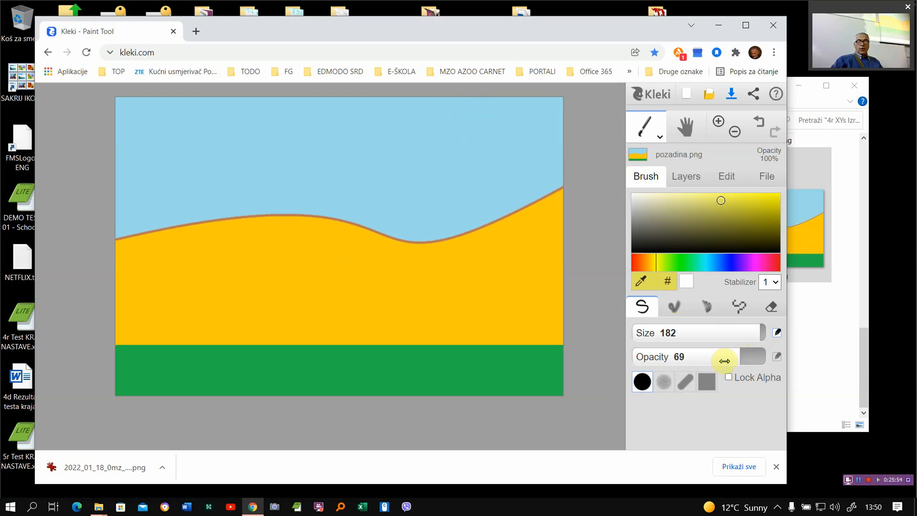
drag(741, 356, 707, 354)
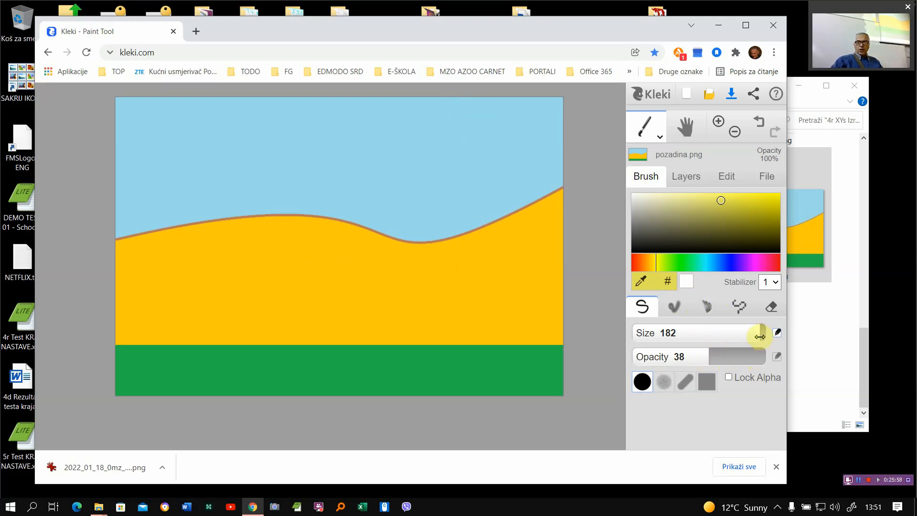
drag(761, 330, 693, 305)
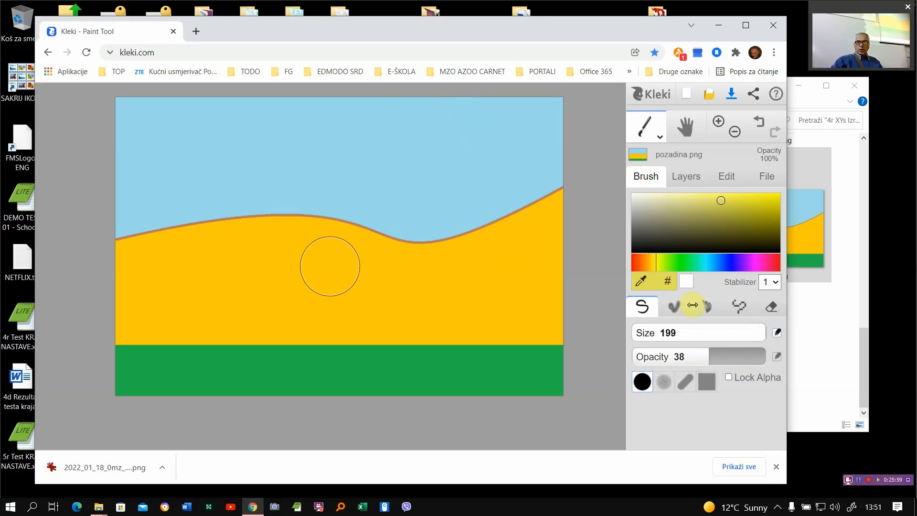
click(472, 153)
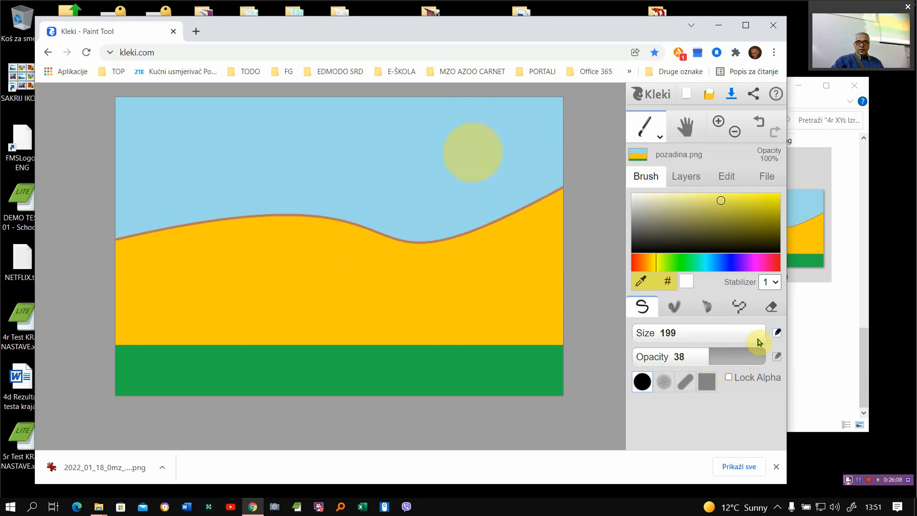
- Stamp a smaller concentric disc inside the sun with brush size 118, and reduce the brush size to 65
drag(762, 332, 710, 323)
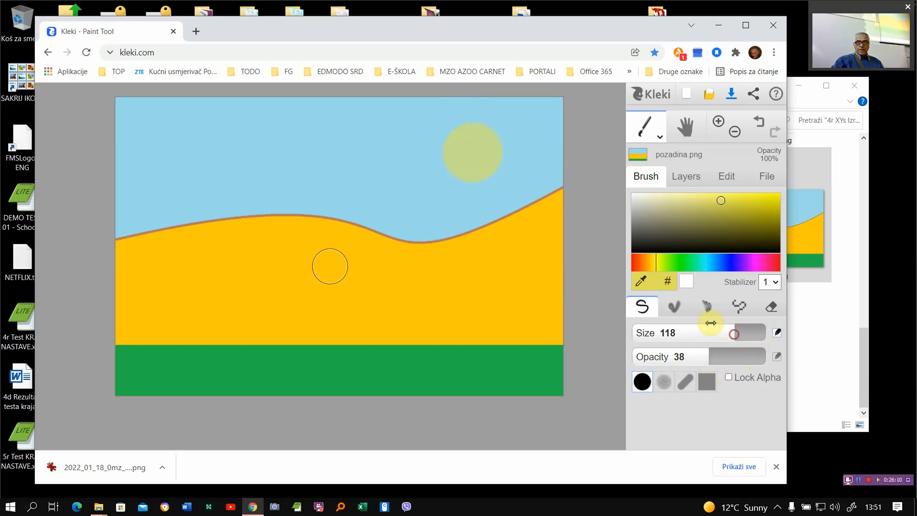
click(475, 150)
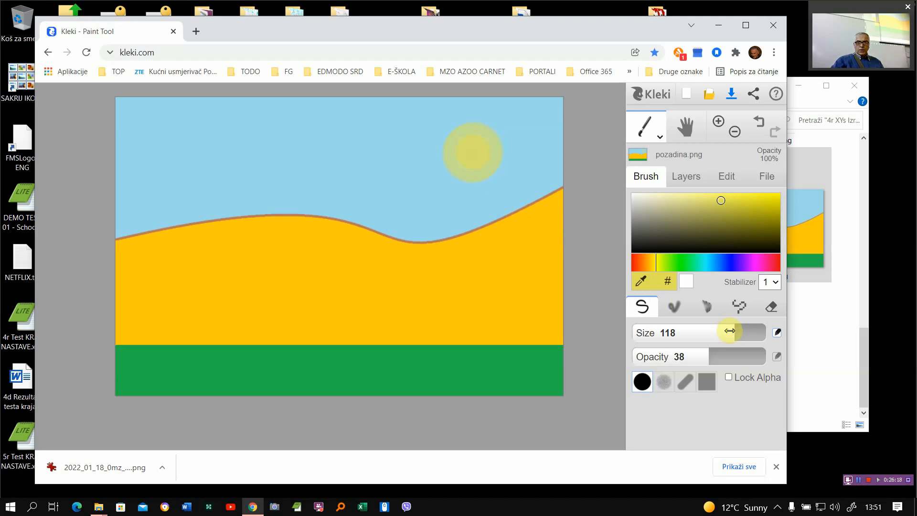
drag(730, 331, 708, 331)
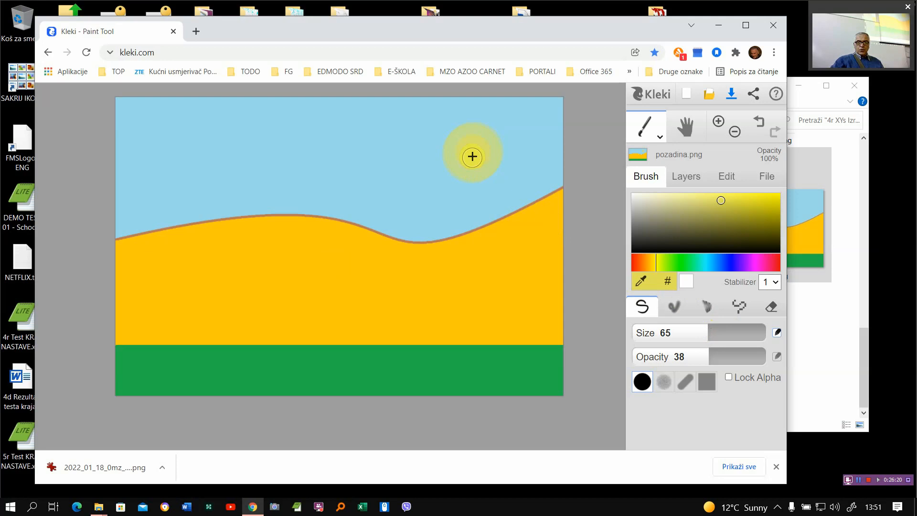
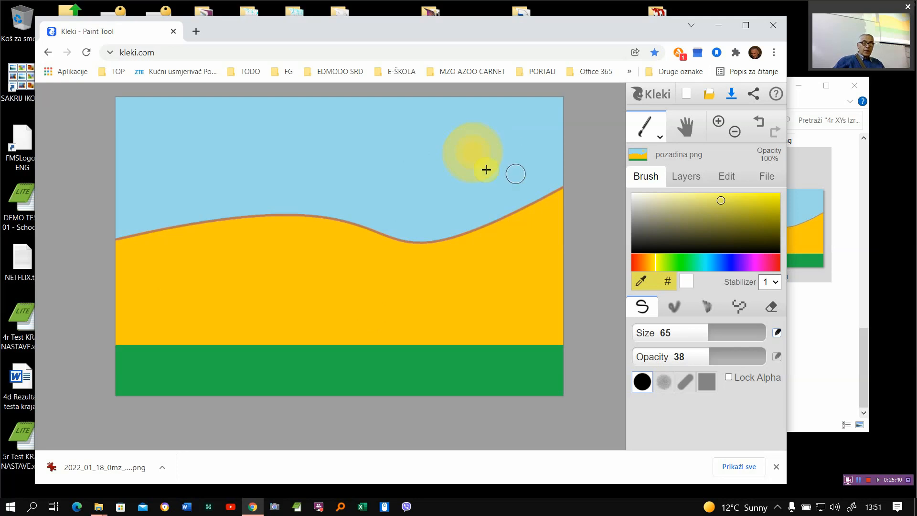
- Add a new empty layer above pozadina.png and return to the brush settings
click(686, 177)
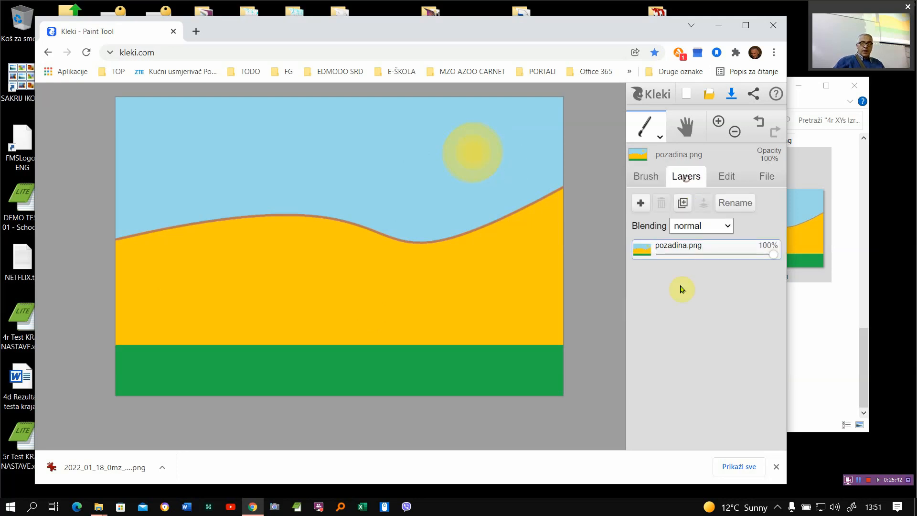
click(640, 203)
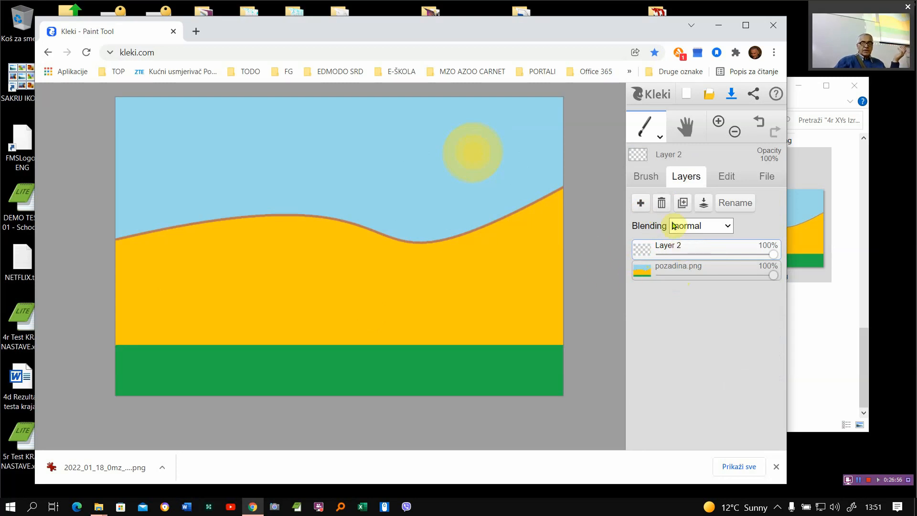
click(644, 176)
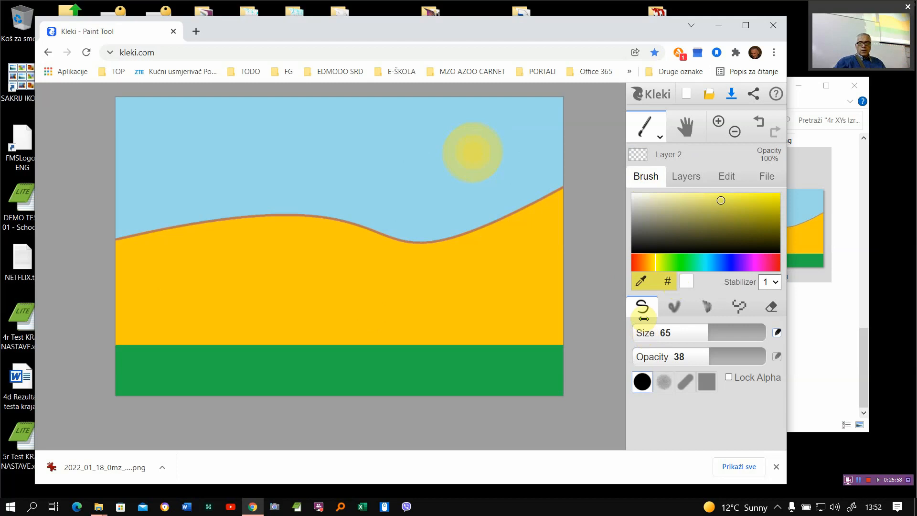
- Set up the Sketchy brush with blending 64, size 3.1 and a dark green colour
click(706, 307)
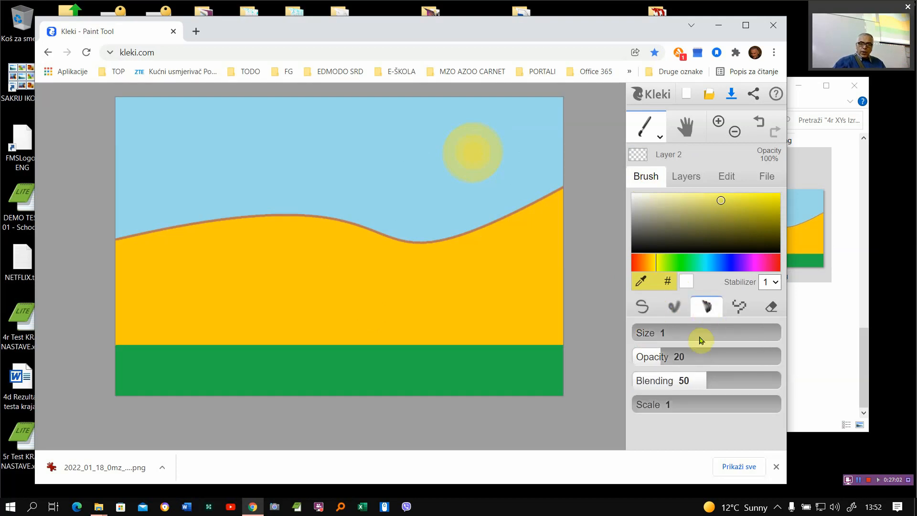
click(701, 383)
click(727, 380)
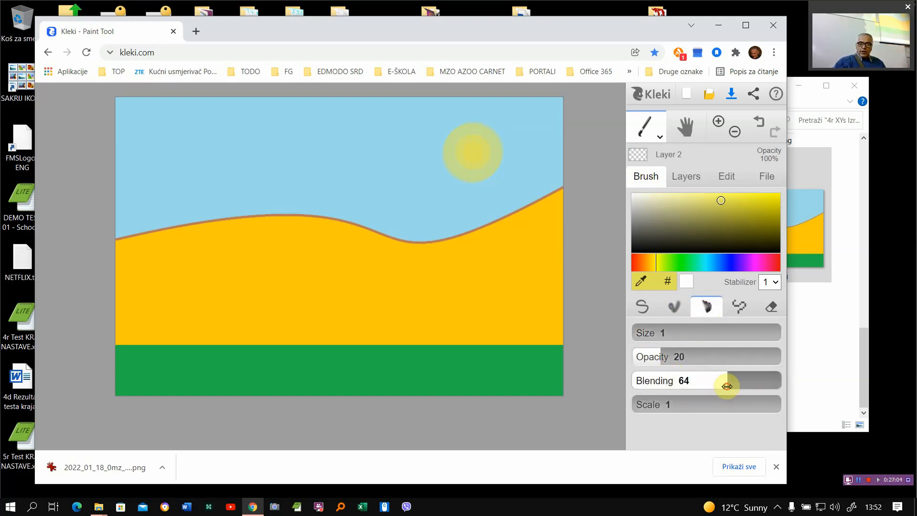
drag(642, 333, 569, 317)
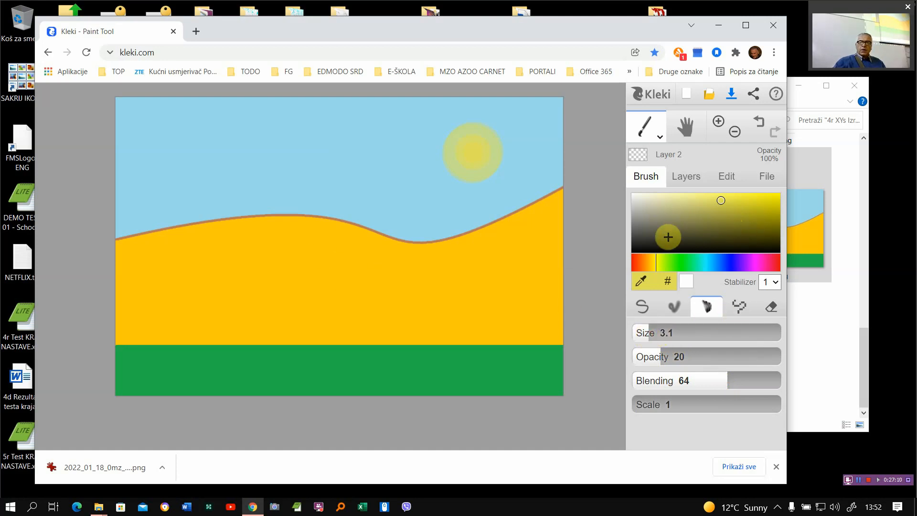
click(678, 261)
click(753, 206)
click(758, 225)
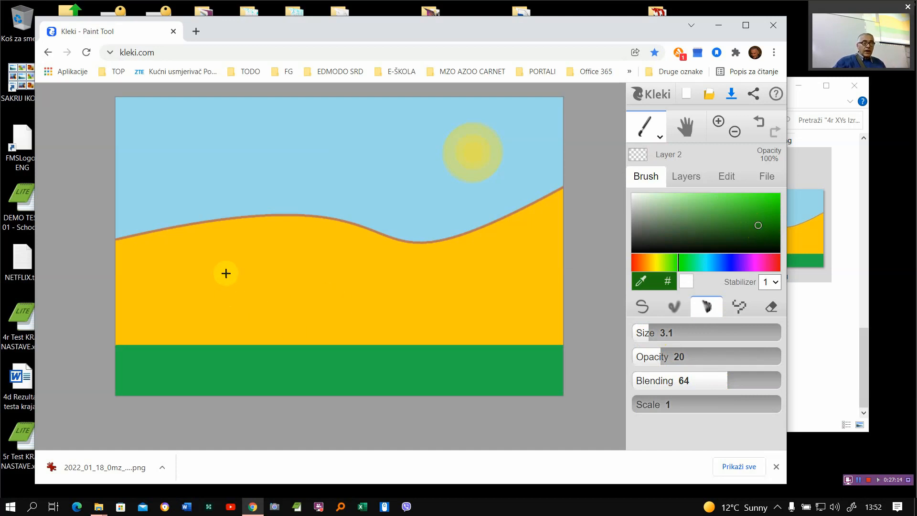
- Paint a tree on the new layer in the left part of the landscape, with trunk, curved branches on both sides and roots
mouse_move(226, 273)
mouse_down()
mouse_move(229, 343)
mouse_move(216, 364)
mouse_move(218, 278)
mouse_up()
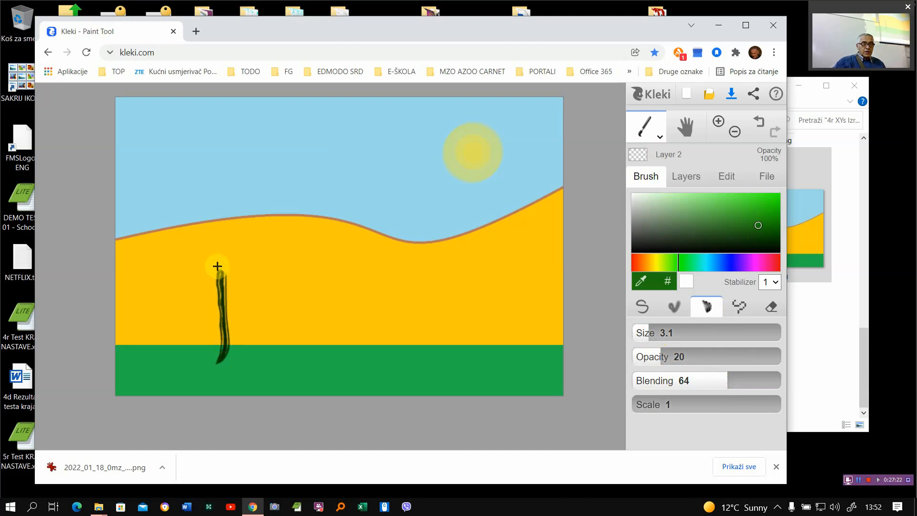
mouse_move(225, 292)
mouse_down()
mouse_move(268, 255)
mouse_move(305, 237)
mouse_up()
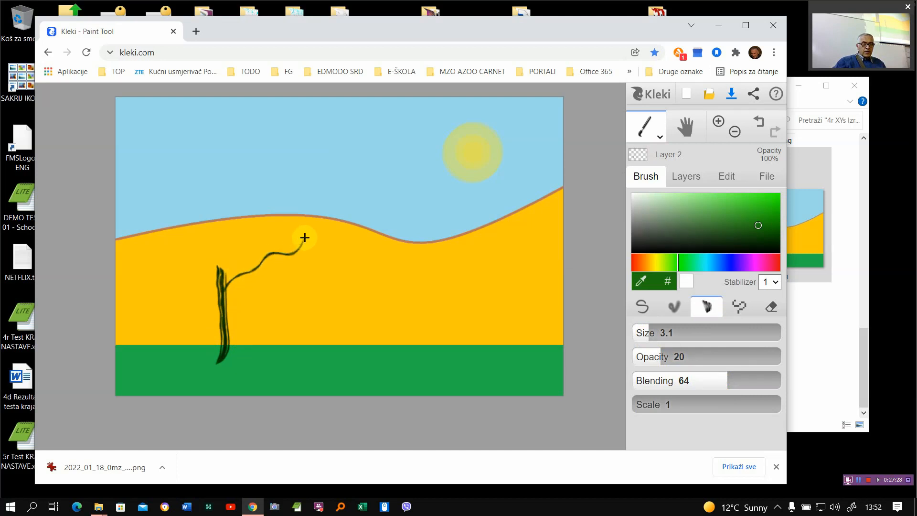
mouse_move(222, 320)
mouse_down()
mouse_move(187, 280)
mouse_move(183, 254)
mouse_up()
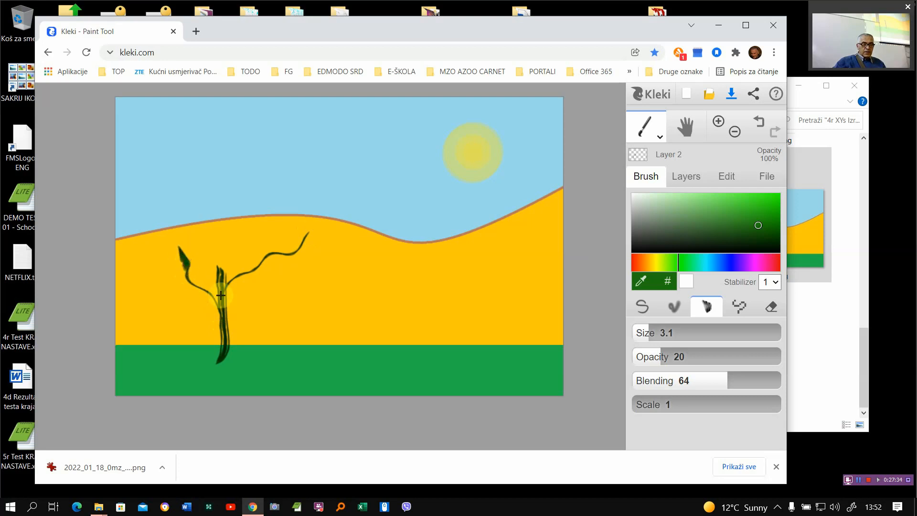
mouse_move(221, 295)
mouse_down()
mouse_move(213, 251)
mouse_move(199, 233)
mouse_move(166, 211)
mouse_move(138, 212)
mouse_move(172, 214)
mouse_move(225, 272)
mouse_move(287, 195)
mouse_up()
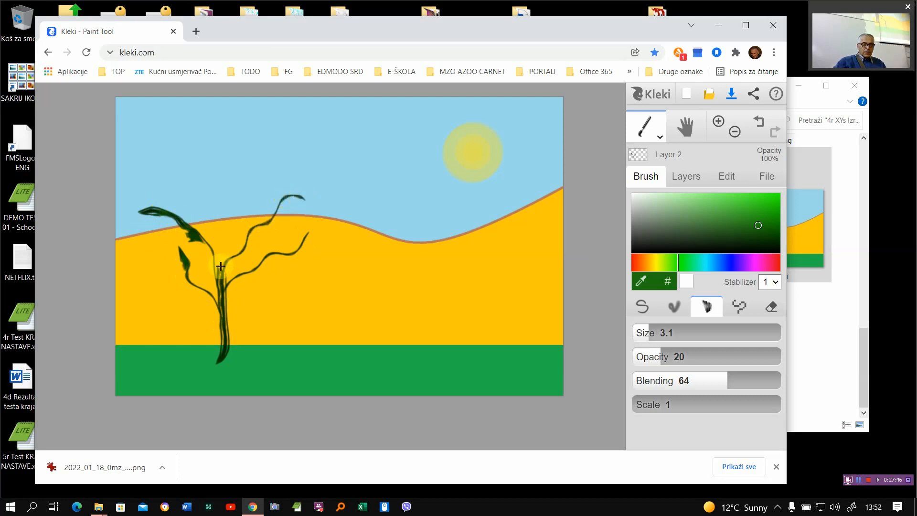
mouse_move(221, 273)
mouse_down()
mouse_move(222, 230)
mouse_move(212, 208)
mouse_up()
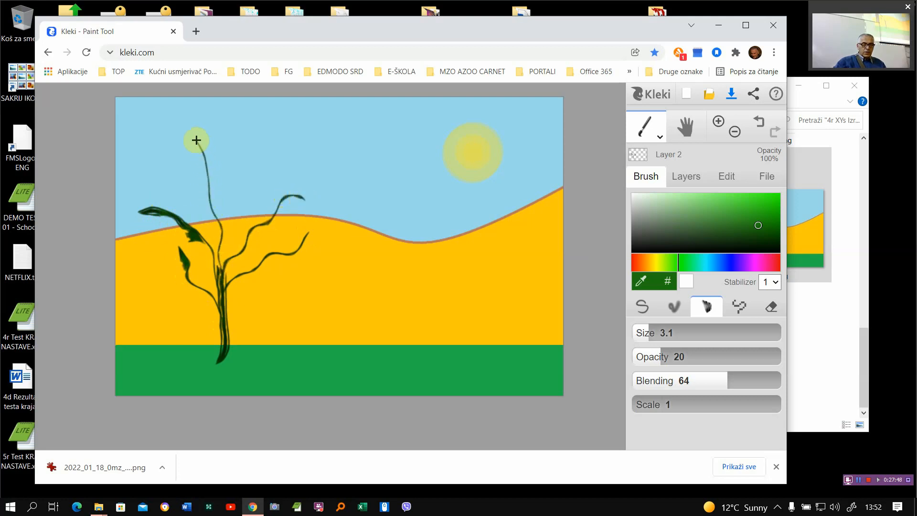
mouse_move(200, 159)
mouse_down()
mouse_move(221, 279)
mouse_move(231, 200)
mouse_up()
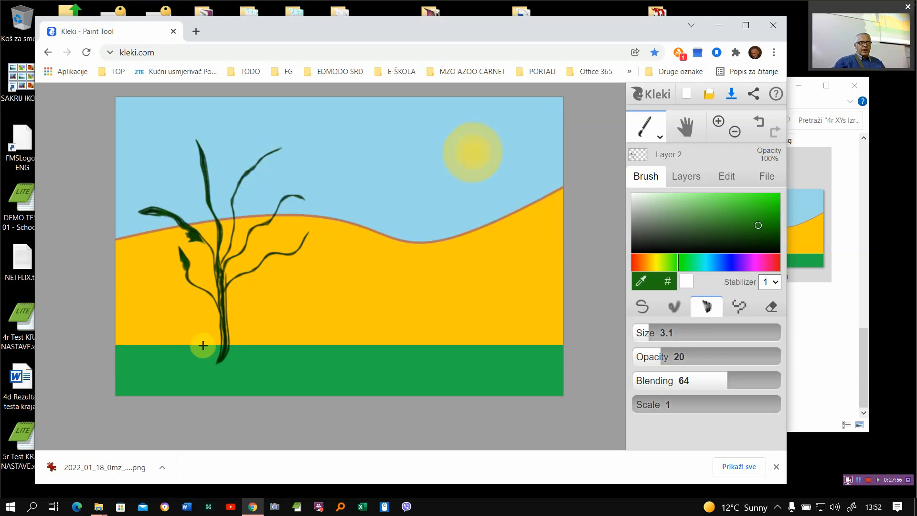
mouse_move(227, 344)
mouse_down()
mouse_move(241, 366)
mouse_move(224, 356)
mouse_up()
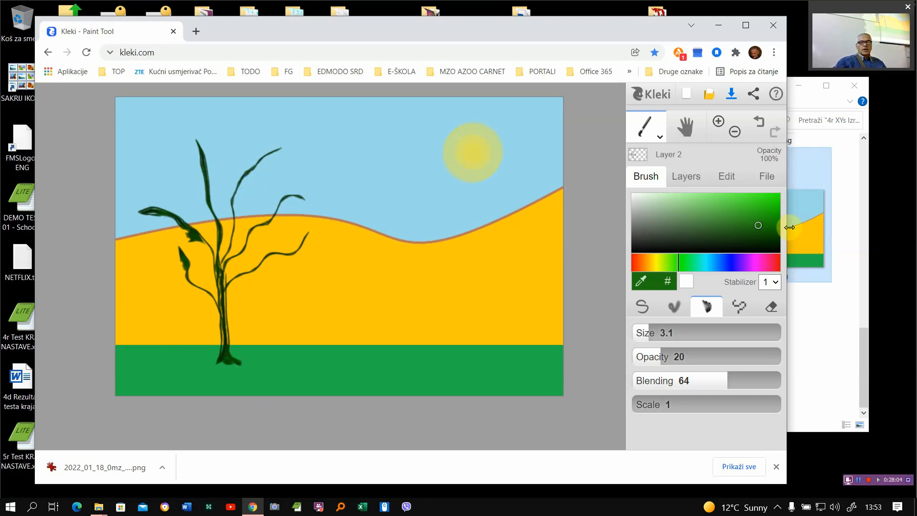
- Paint leaves along the tree's right-hand branches in a brighter green with brush opacity 69
drag(737, 204, 765, 198)
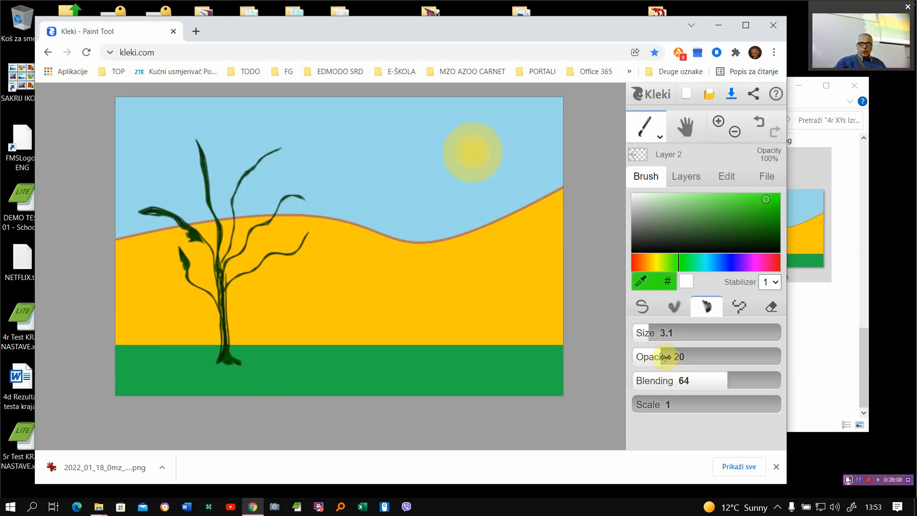
drag(681, 357, 734, 357)
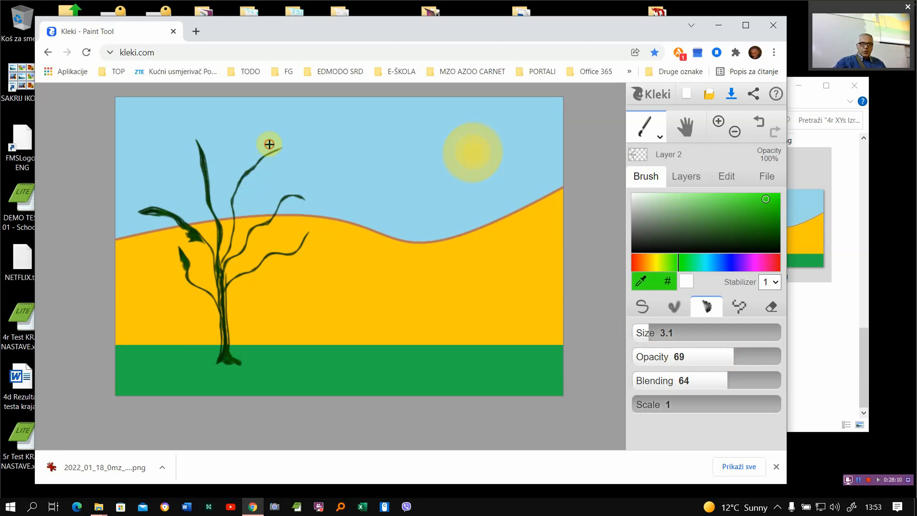
mouse_move(279, 141)
mouse_down()
mouse_move(278, 167)
mouse_move(262, 160)
mouse_move(264, 174)
mouse_move(247, 153)
mouse_move(249, 171)
mouse_move(239, 171)
mouse_move(254, 173)
mouse_move(252, 187)
mouse_move(278, 203)
mouse_move(271, 192)
mouse_move(290, 194)
mouse_move(293, 178)
mouse_move(295, 195)
mouse_move(308, 184)
mouse_move(302, 204)
mouse_move(293, 202)
mouse_move(302, 216)
mouse_move(283, 204)
mouse_move(281, 225)
mouse_move(256, 205)
mouse_up()
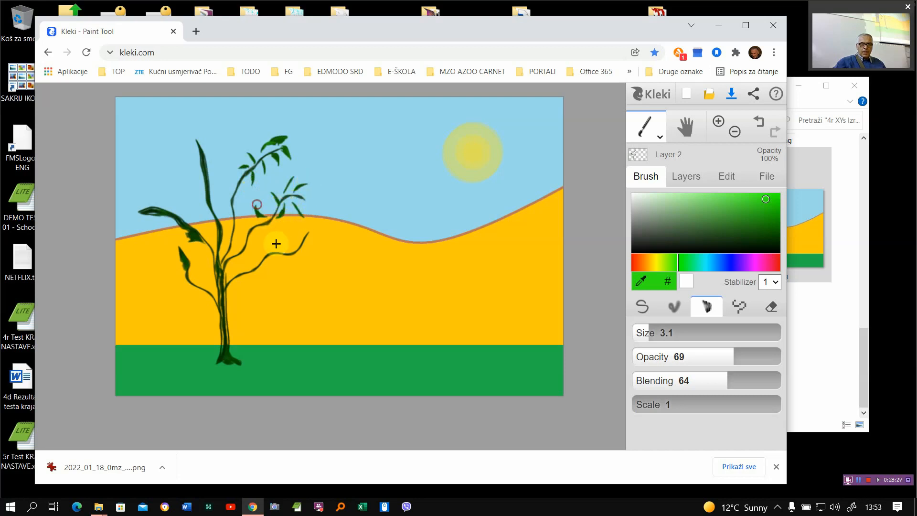
mouse_move(294, 248)
mouse_down()
mouse_move(300, 231)
mouse_move(301, 262)
mouse_up()
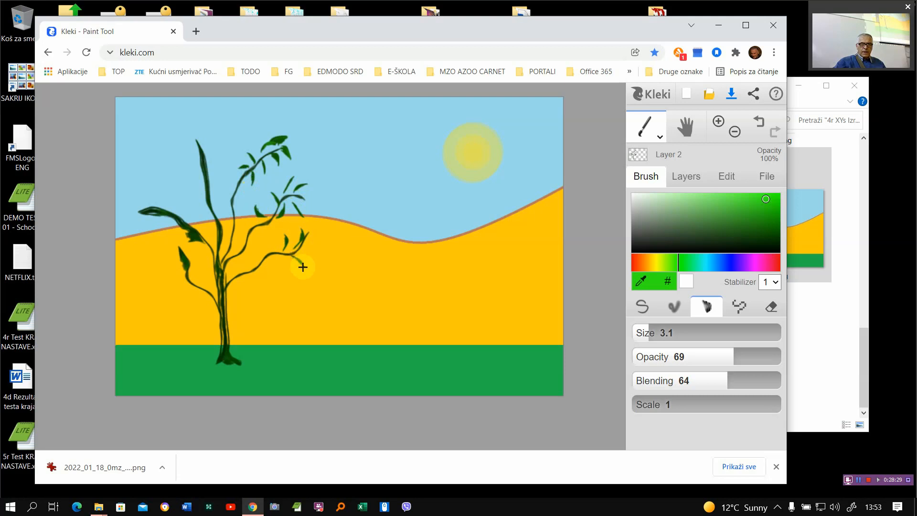
- Choose a pale green with brush opacity 34 and add small leaves to the lower part of the upper right branch
click(684, 200)
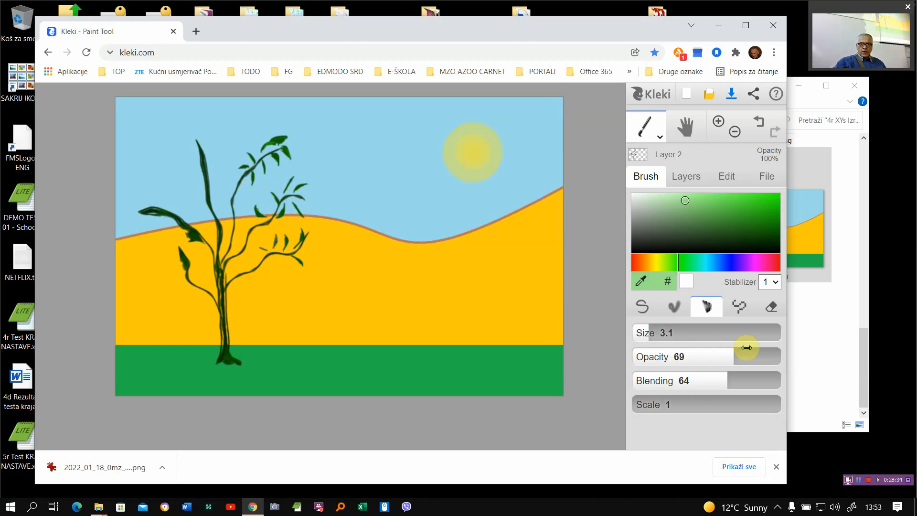
drag(736, 356, 685, 357)
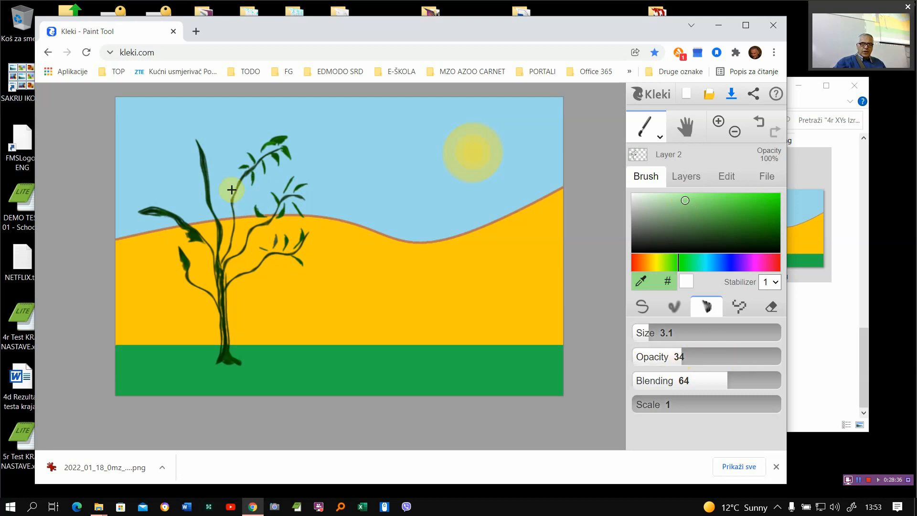
drag(249, 191, 229, 204)
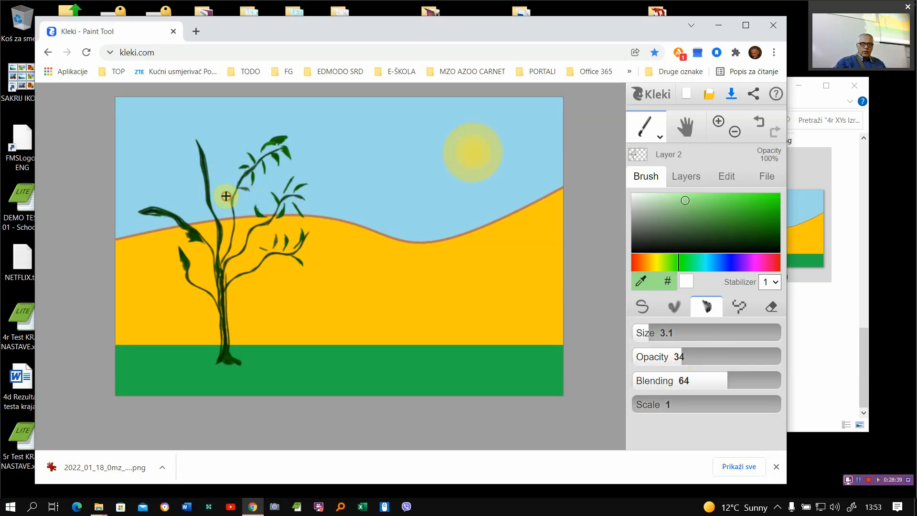
- Switch the brush colour to turquoise and paint small leaves around the tree's tall upper left branch
drag(698, 262, 690, 262)
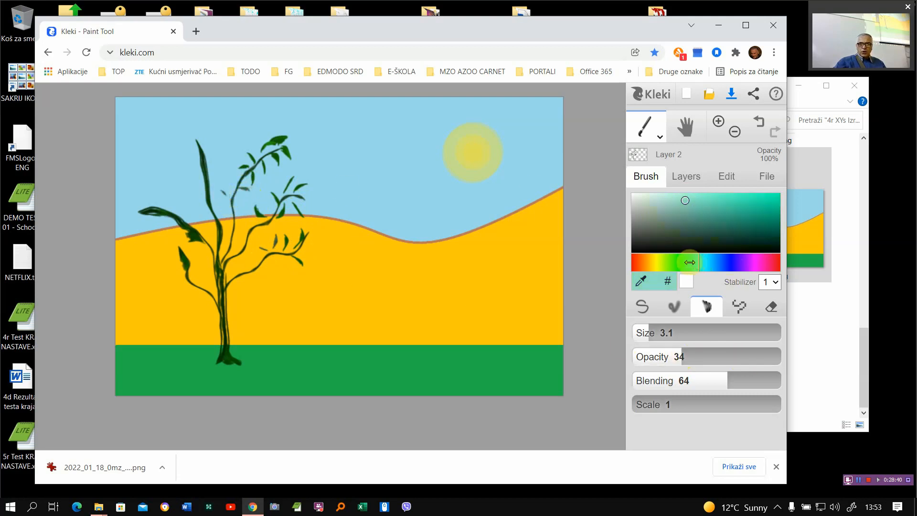
click(735, 201)
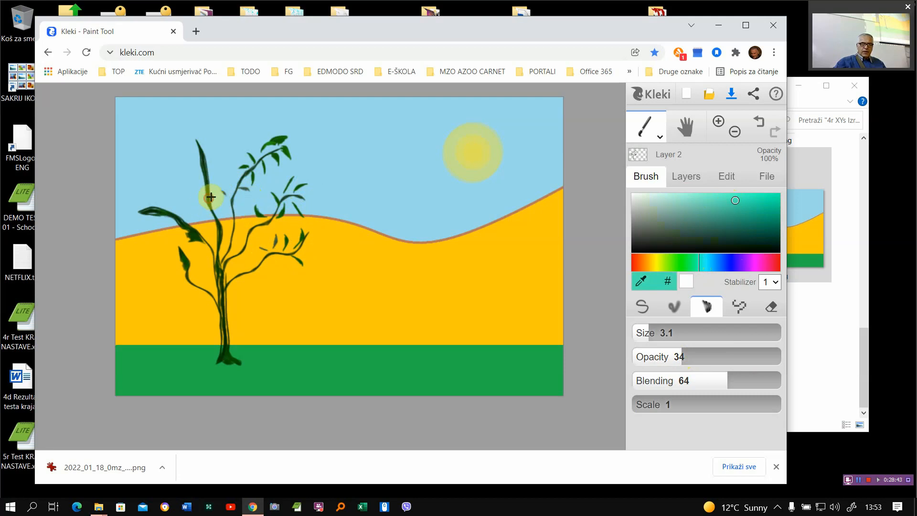
mouse_move(211, 197)
mouse_down()
mouse_move(205, 174)
mouse_move(217, 160)
mouse_move(204, 137)
mouse_move(214, 170)
mouse_move(202, 159)
mouse_move(198, 194)
mouse_move(230, 241)
mouse_up()
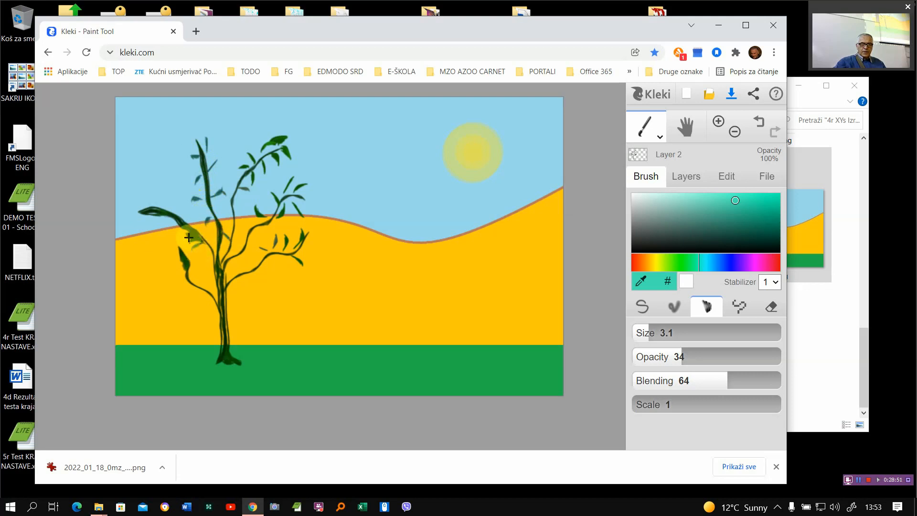
- Choose a paler turquoise and add small leaves to the two lower left branches
click(677, 200)
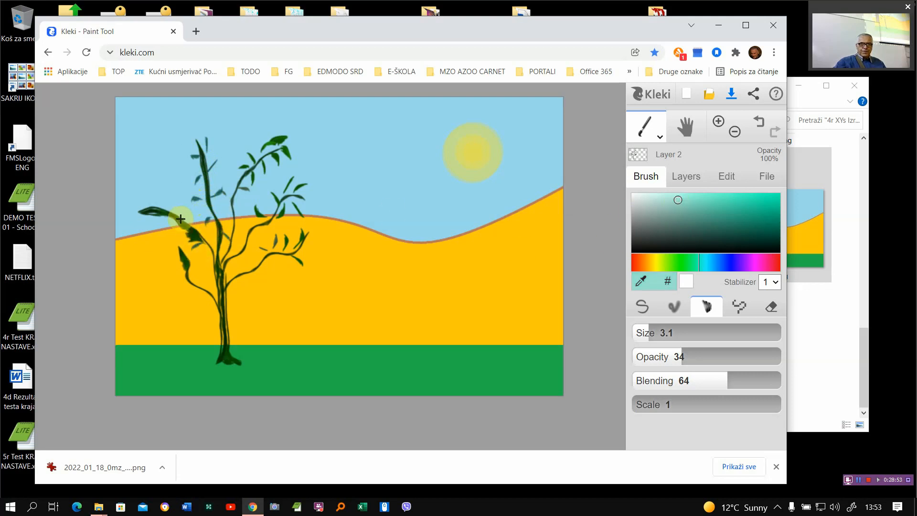
mouse_move(162, 213)
mouse_down()
mouse_move(143, 215)
mouse_move(171, 213)
mouse_up()
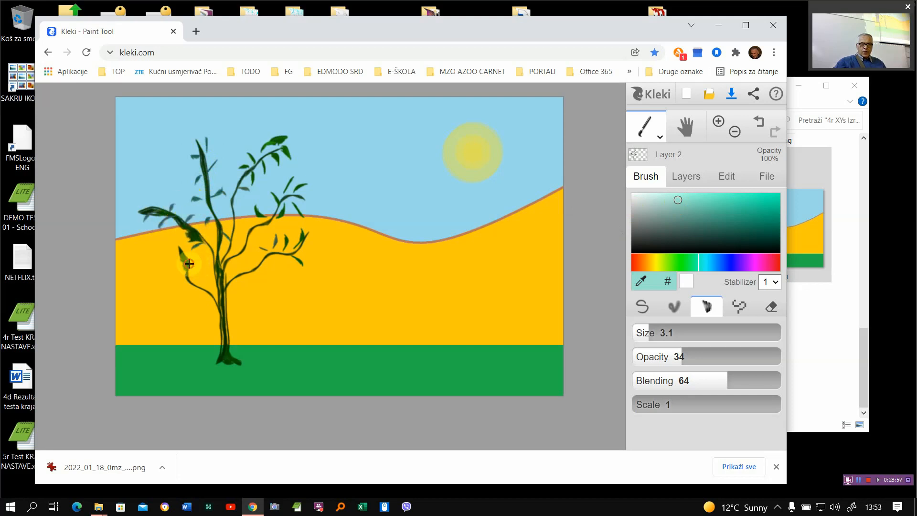
mouse_move(195, 274)
mouse_down()
mouse_move(202, 263)
mouse_move(168, 274)
mouse_move(185, 288)
mouse_move(215, 275)
mouse_up()
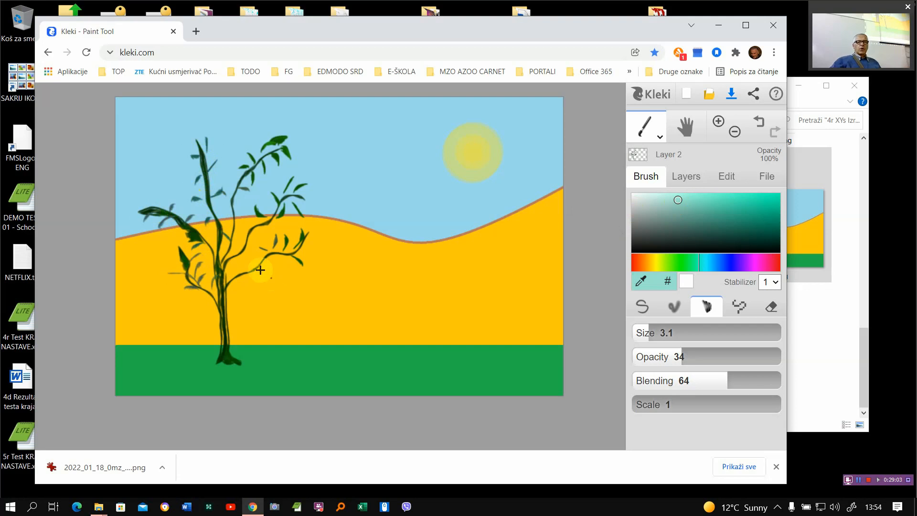
- Check the opacity of the picture's layers and save the finished picture as a PNG
click(683, 178)
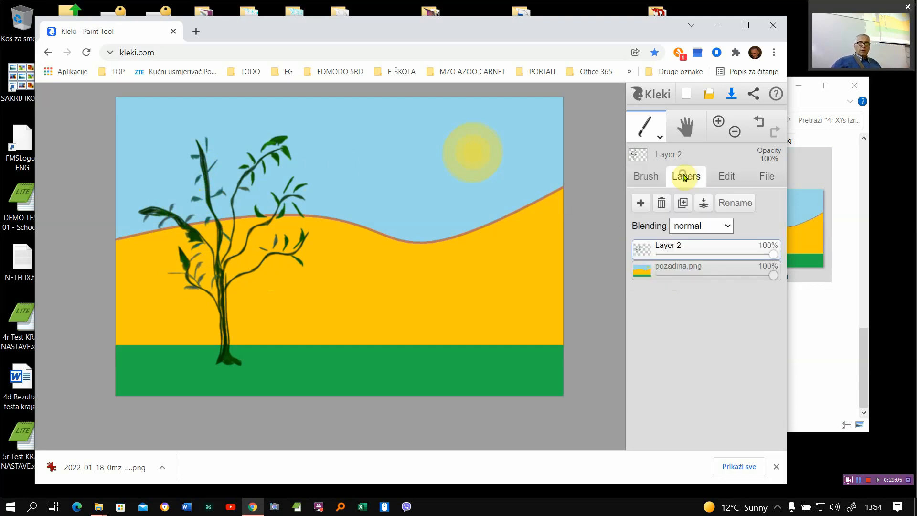
mouse_move(771, 252)
mouse_down()
mouse_move(650, 266)
mouse_move(750, 253)
mouse_move(774, 265)
mouse_up()
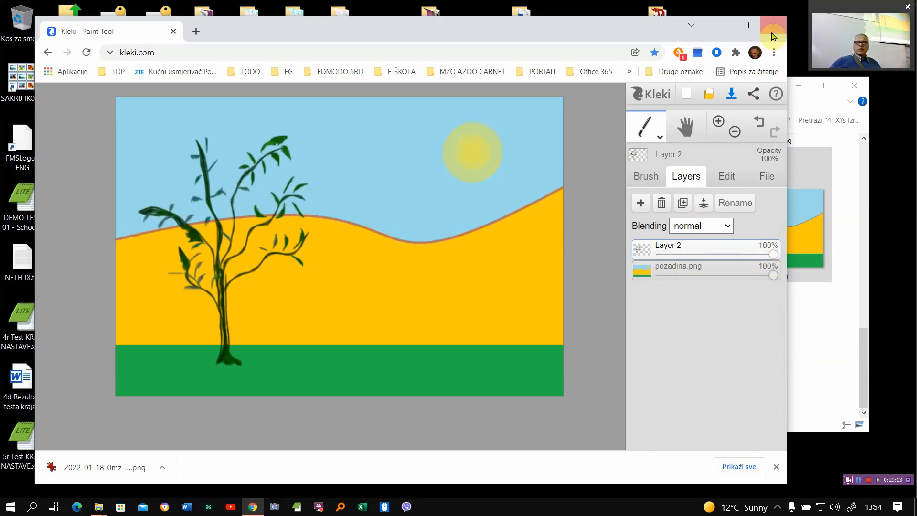
click(731, 94)
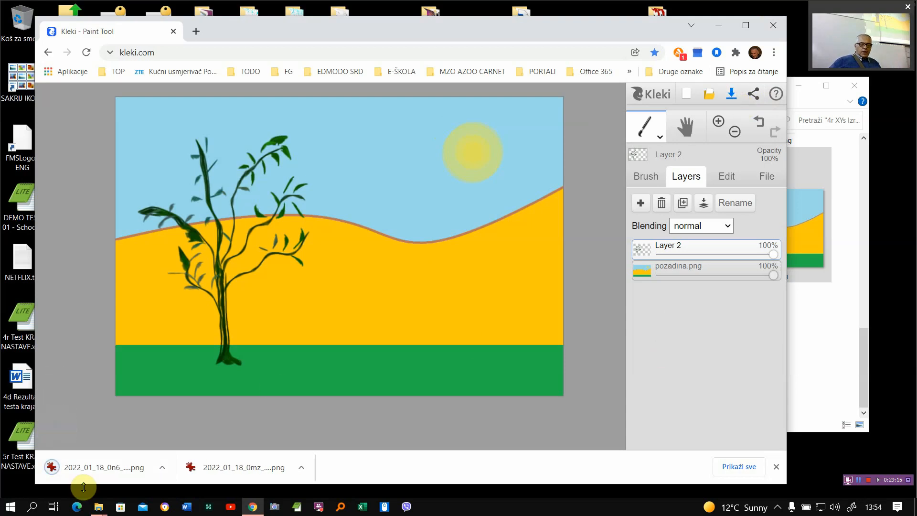
- Show the downloaded 2022_01_18_0n6_Kleki.png in its folder and move it to the folder "4r XYs Izrada animiranog filma sa zvukom - Priprema likova"
click(171, 467)
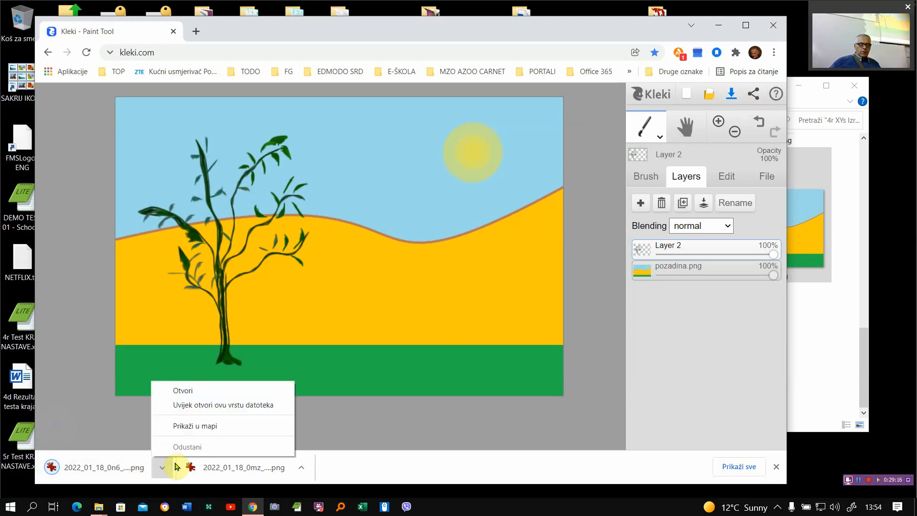
click(187, 426)
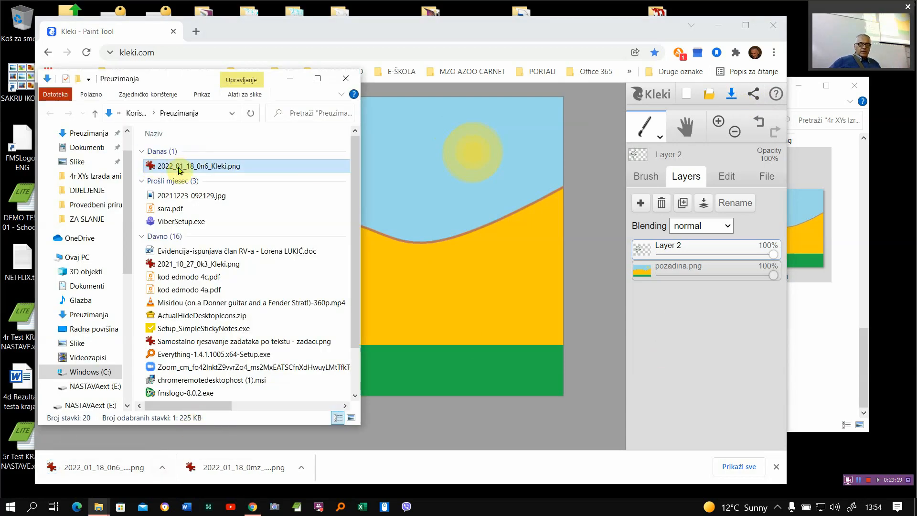
click(872, 192)
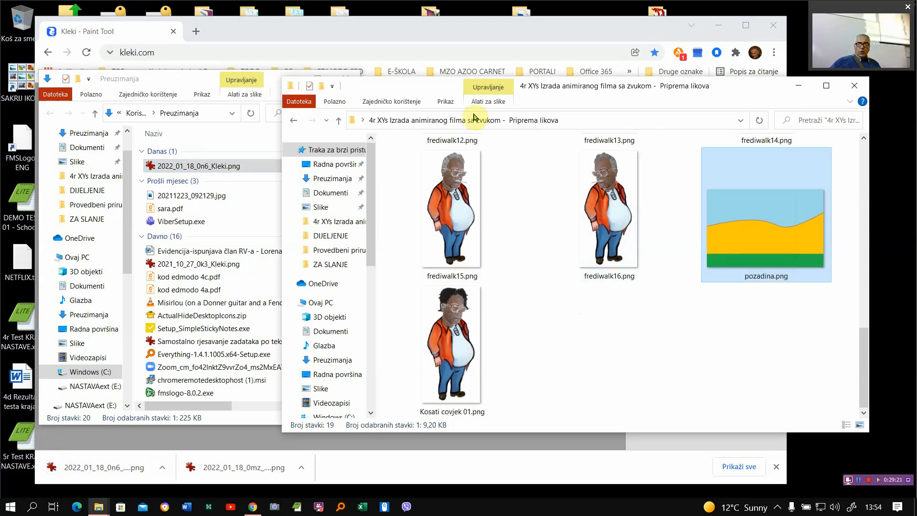
drag(164, 166, 616, 361)
- Rename the file 2022_01_18_0n6_Kleki.png as Nova pozadina.png
click(615, 411)
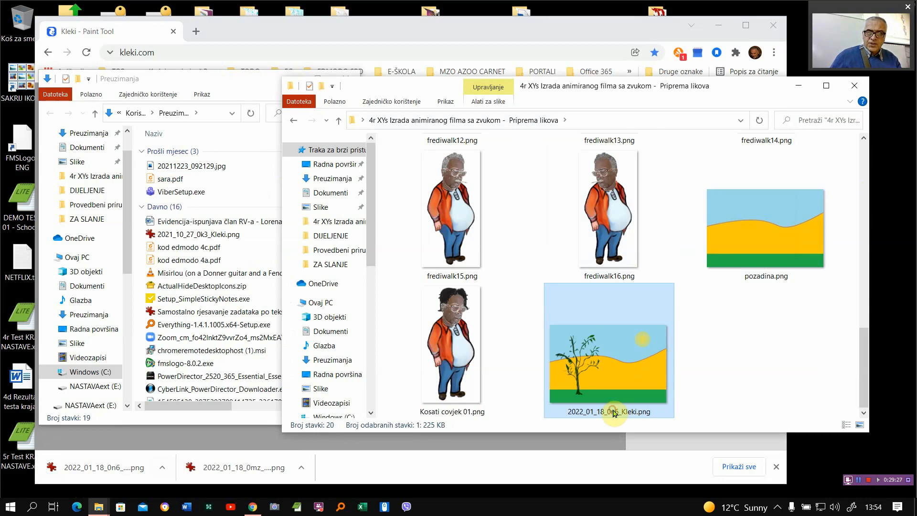
text(No)
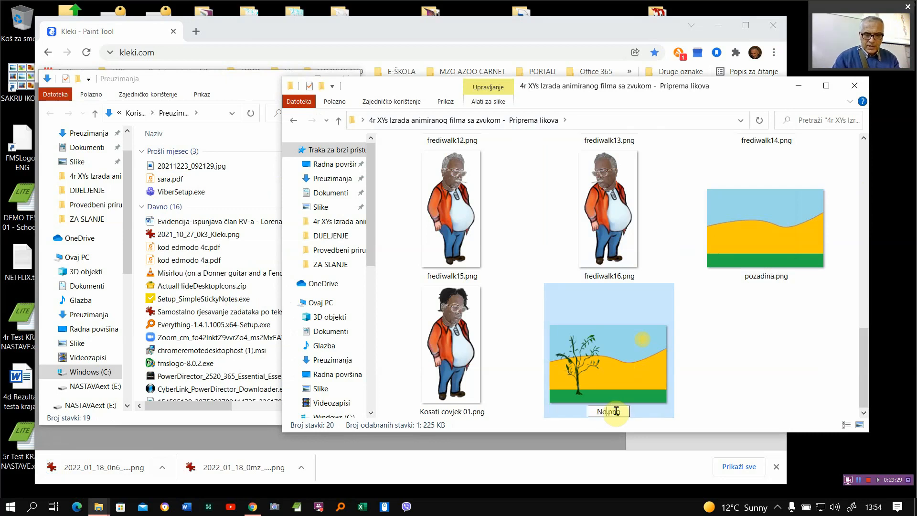
text(va poz)
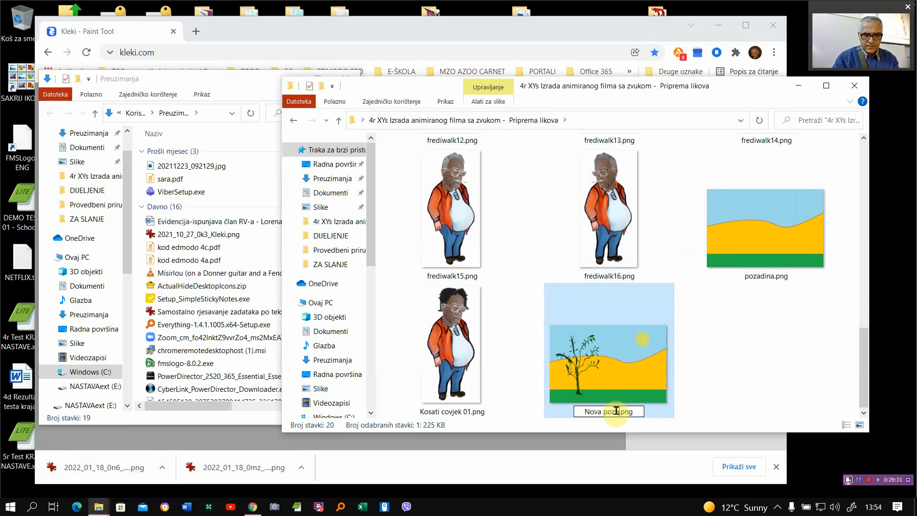
text(adina)
key(Return)
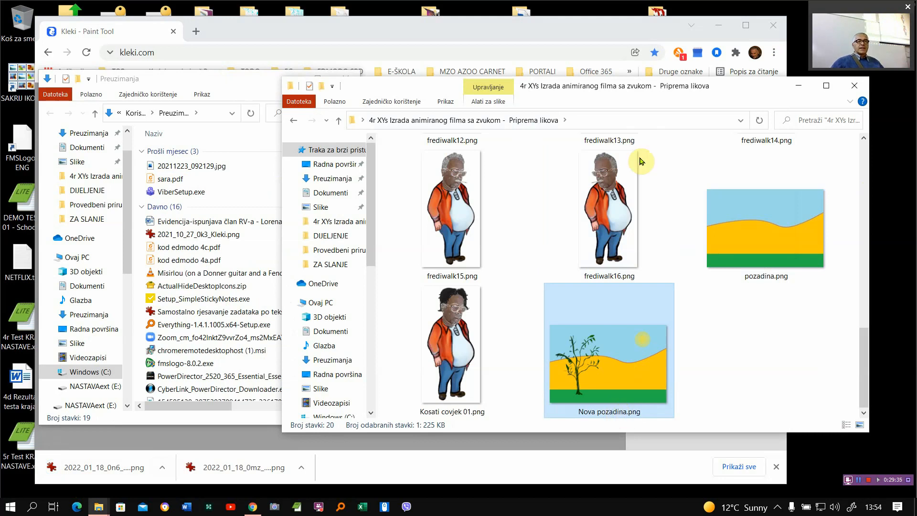
- Close the browser with Kleki and the Preuzimanja folder window, keeping the film folder open in the upper middle of the desktop
click(264, 22)
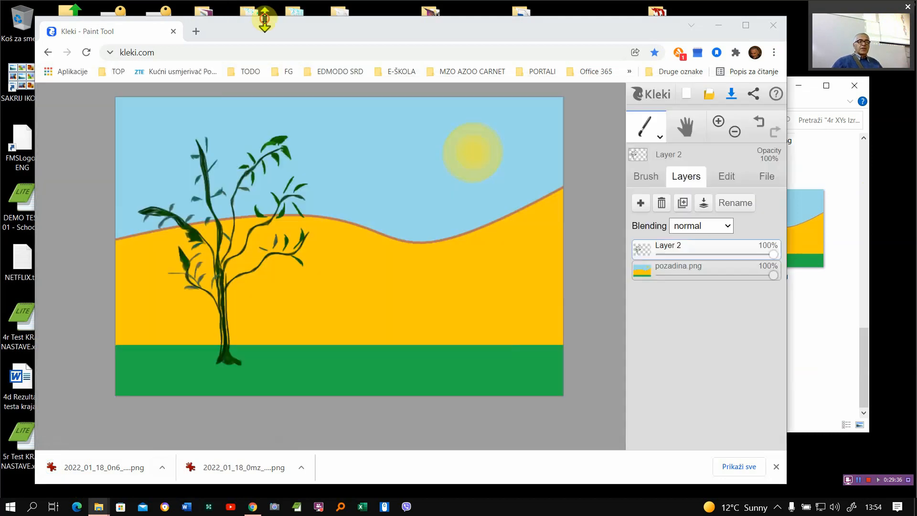
click(774, 27)
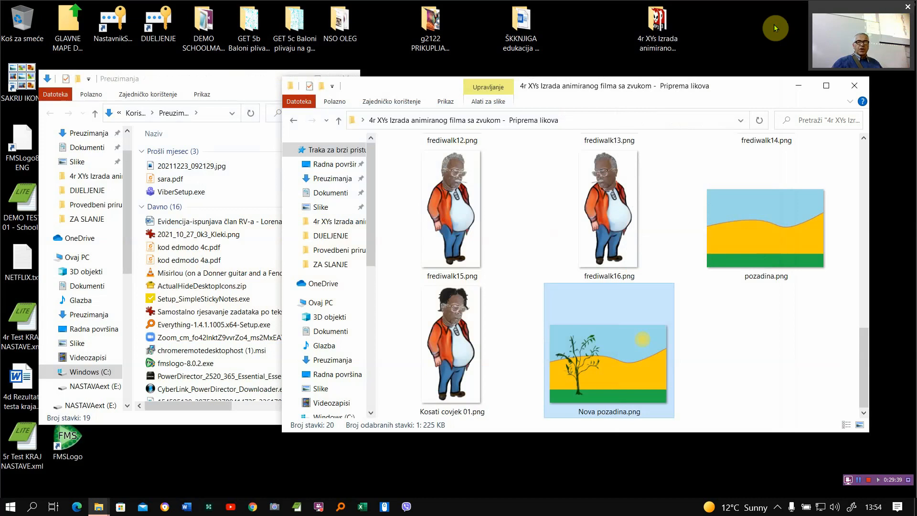
click(195, 82)
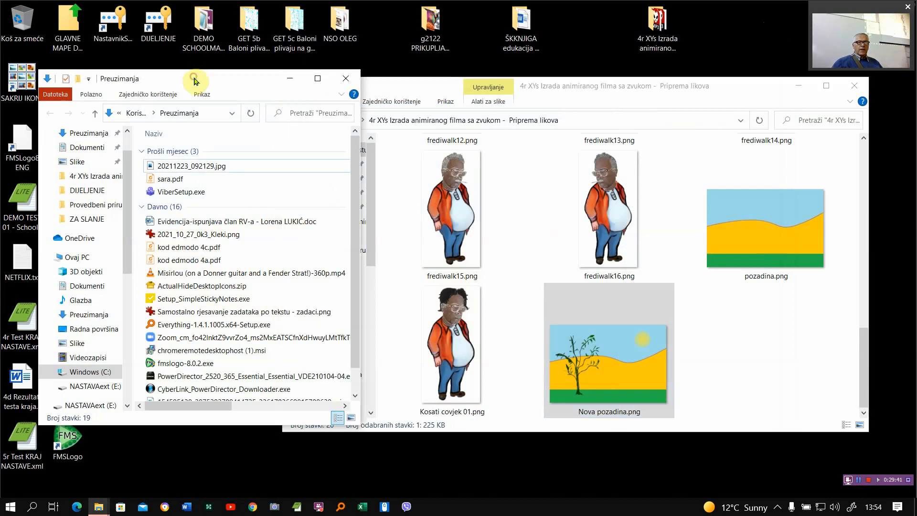
click(345, 80)
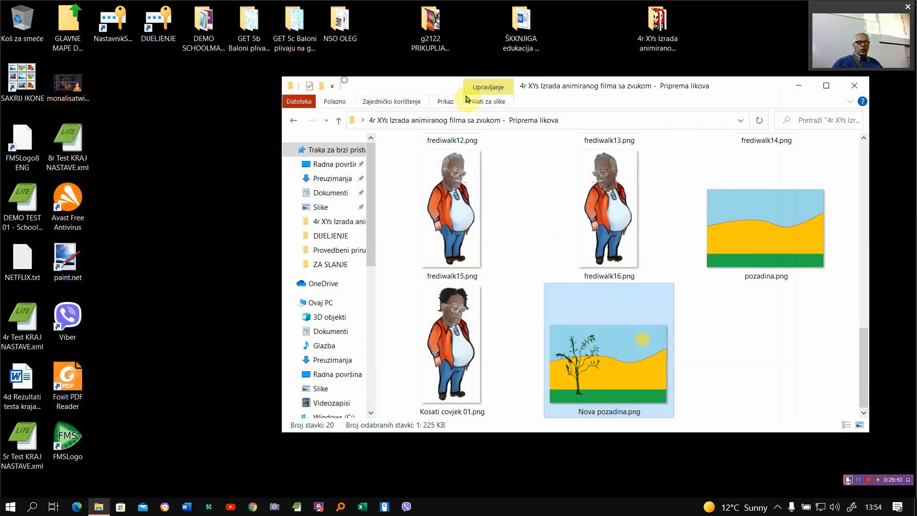
drag(723, 93, 507, 66)
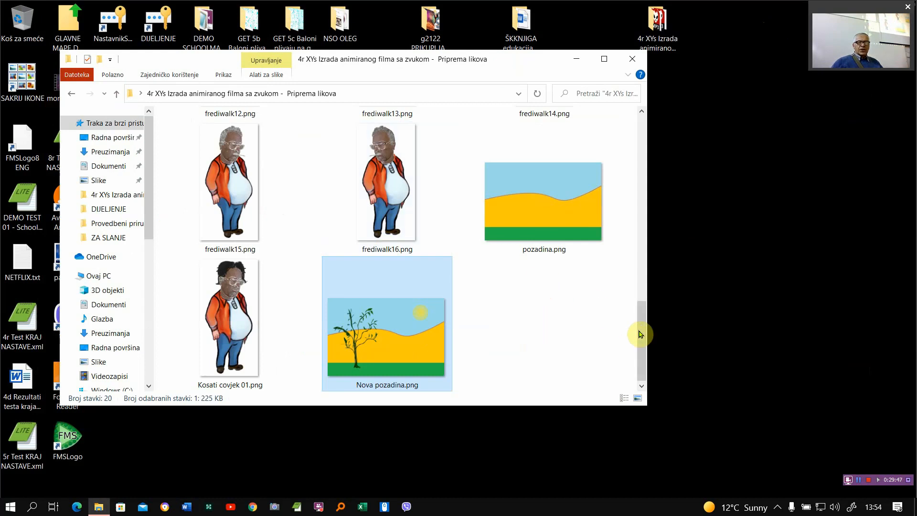
drag(643, 334, 681, 368)
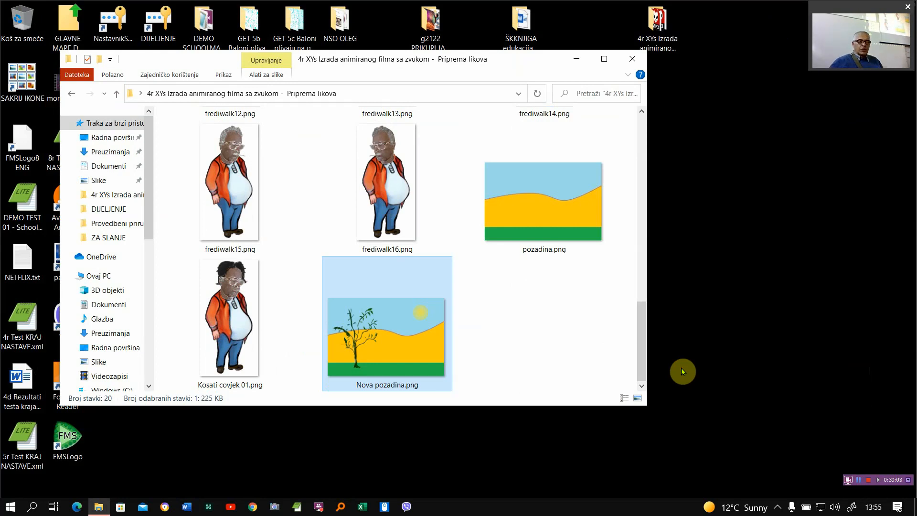
- Launch Kdenlive, enlarge its window to show all four tracks, and make the monitor area taller than before
click(11, 507)
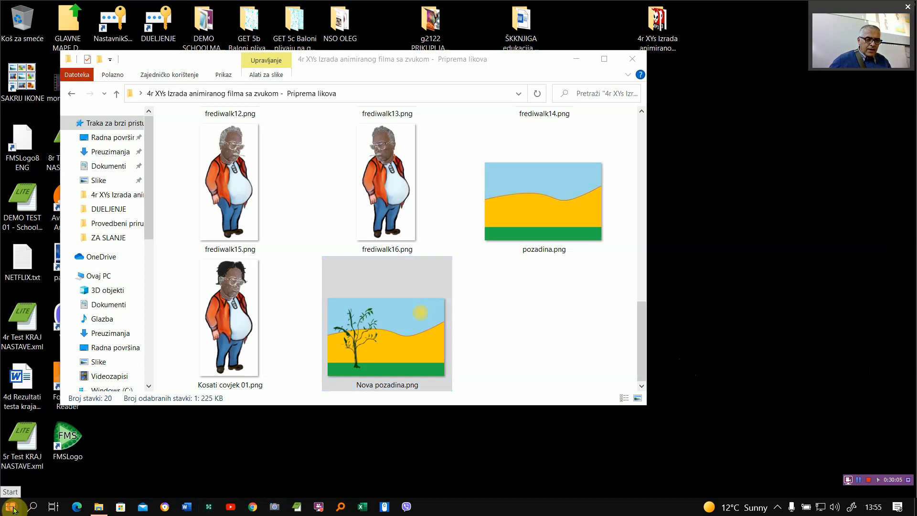
text(kdenl)
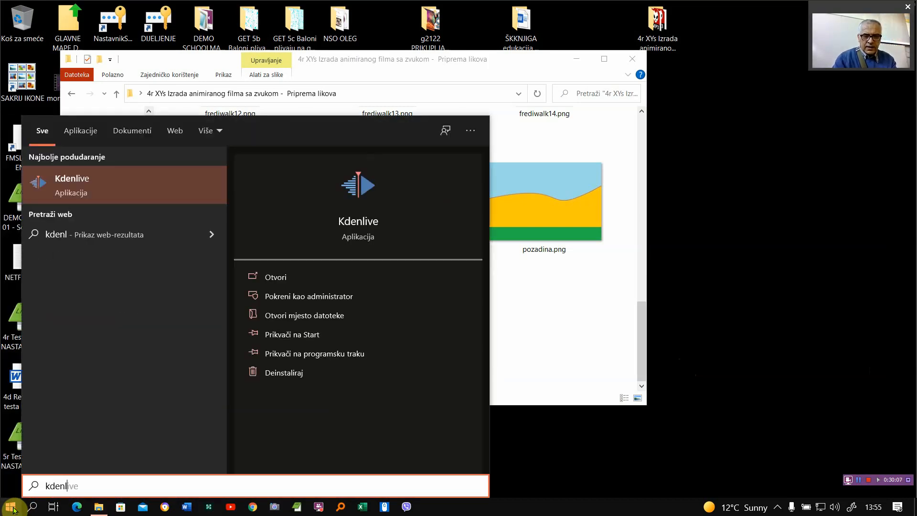
click(12, 508)
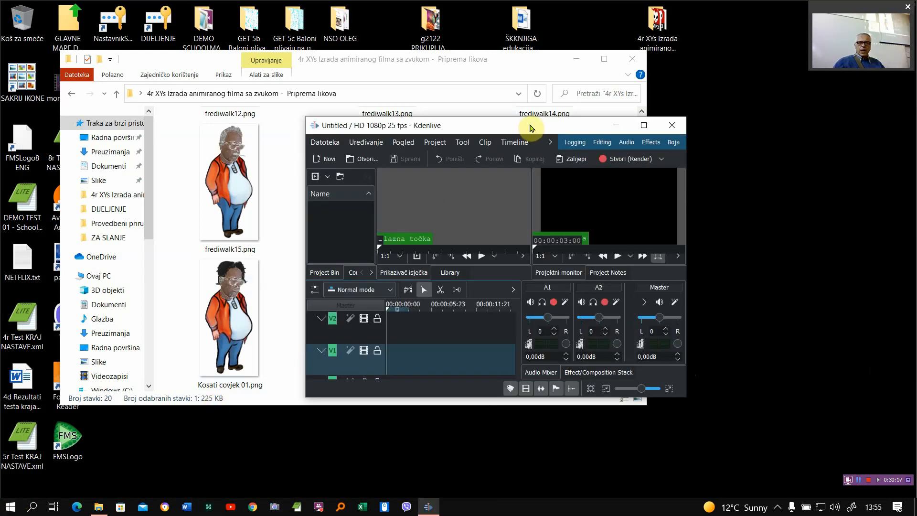
drag(529, 125, 622, 19)
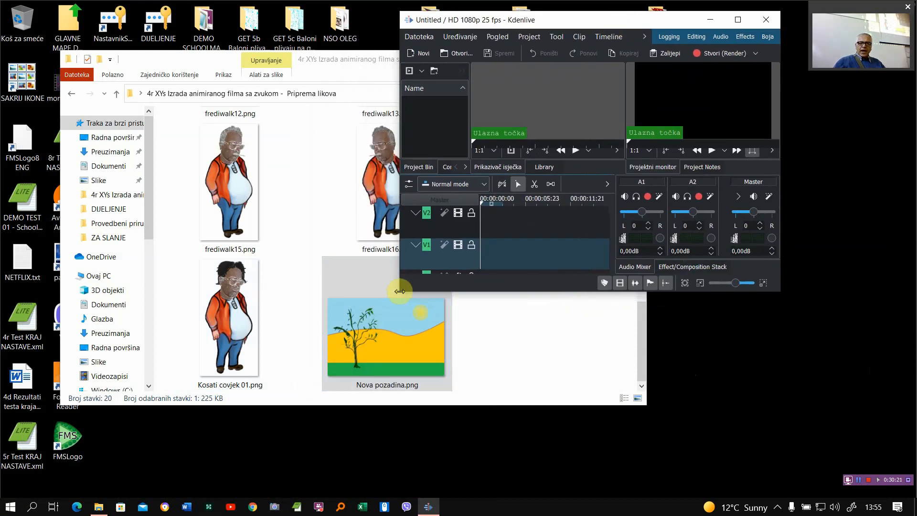
drag(394, 309, 246, 466)
drag(782, 257, 833, 257)
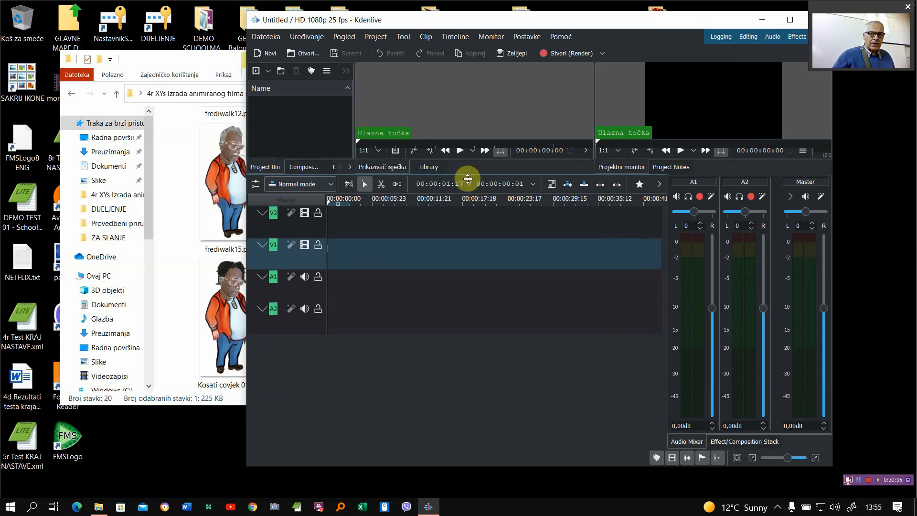
drag(467, 177, 461, 287)
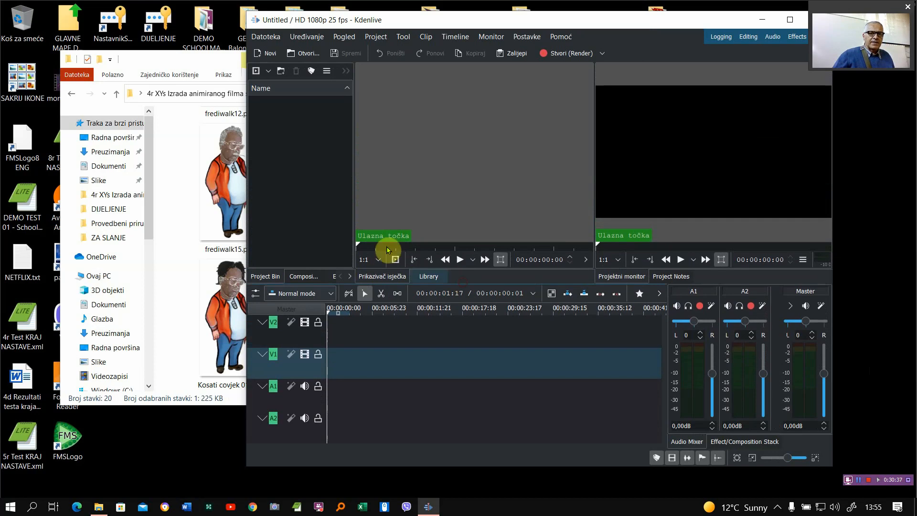
- Arrange the film folder beside Kdenlive and import Nova pozadina.png into the project bin, switching to the 1504x1000, 25 fps profile
click(167, 63)
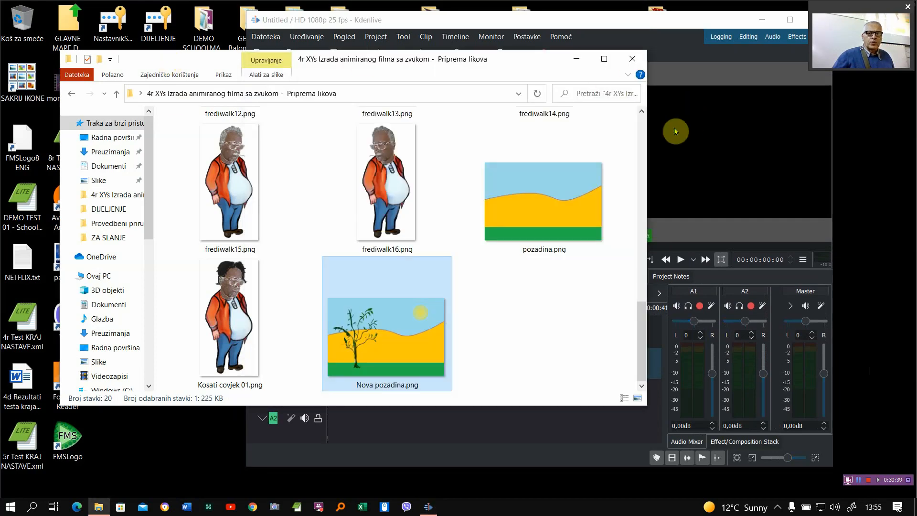
drag(647, 133, 461, 130)
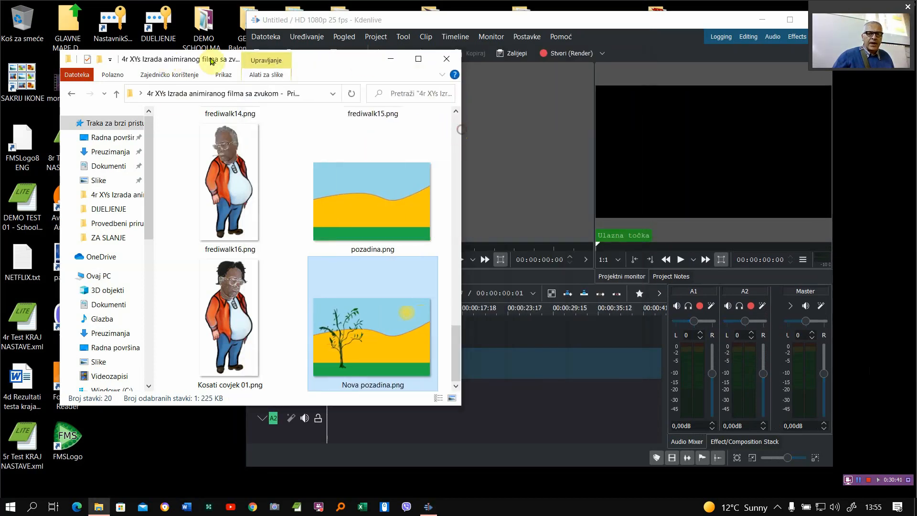
drag(199, 53, 154, 38)
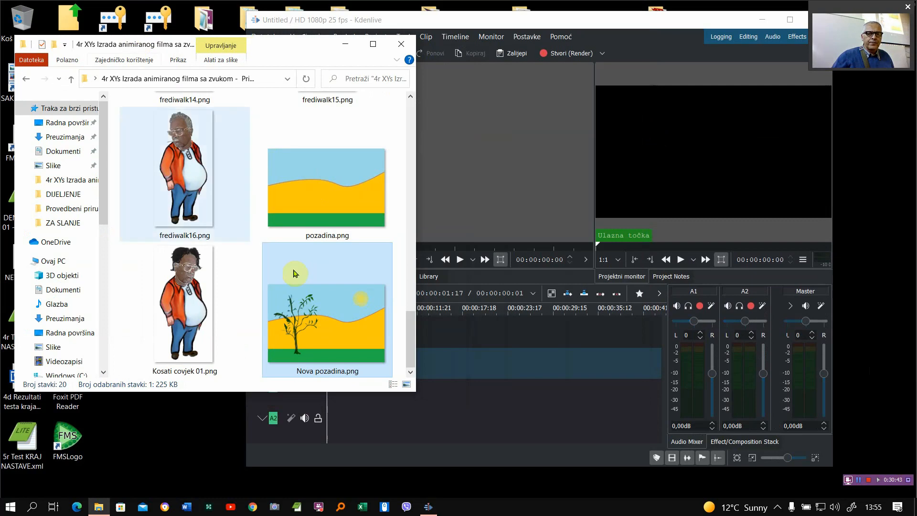
click(480, 19)
drag(481, 19, 647, 24)
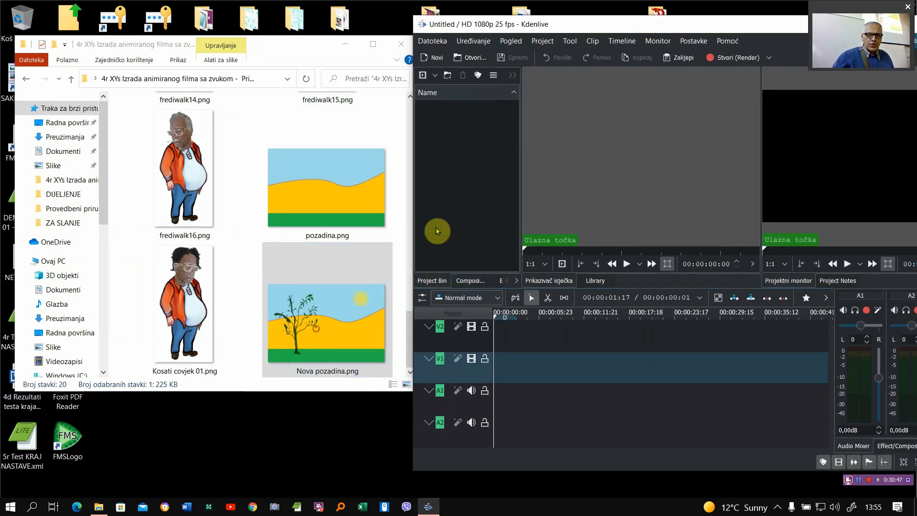
drag(435, 231, 438, 230)
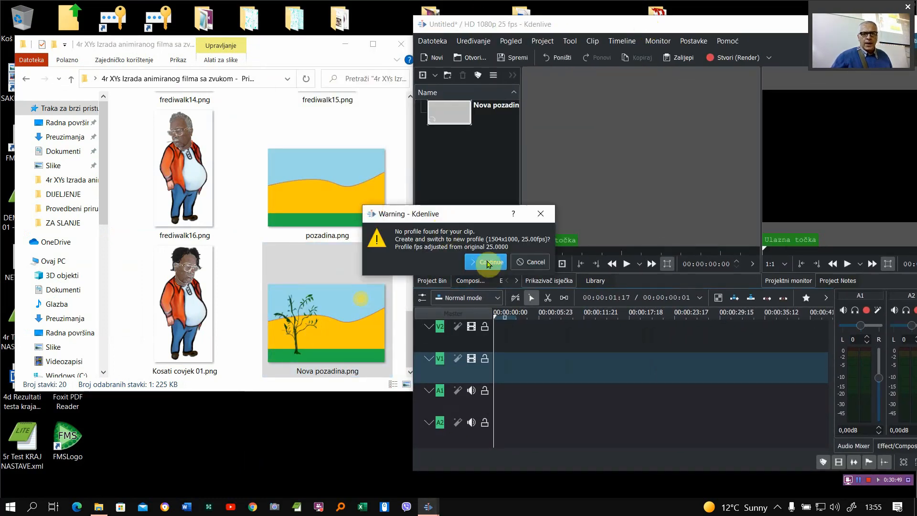
click(488, 262)
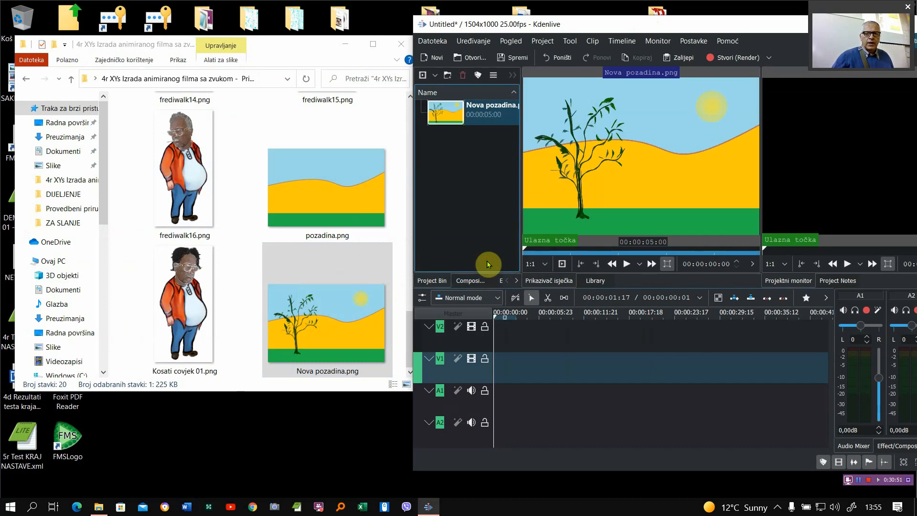
- Widen the Kdenlive window and project monitor, then place Nova pozadina.png at the start of track V1, lasting about 32 seconds
drag(414, 72, 106, 76)
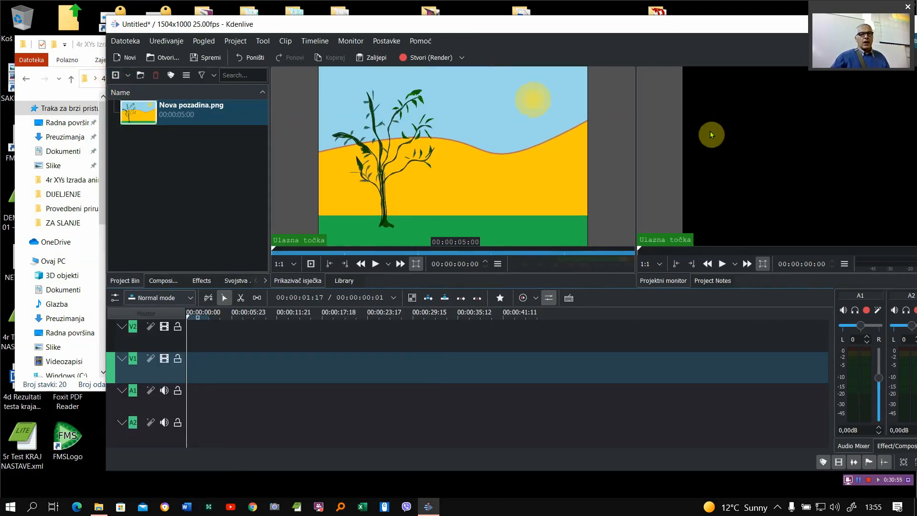
drag(630, 140, 535, 143)
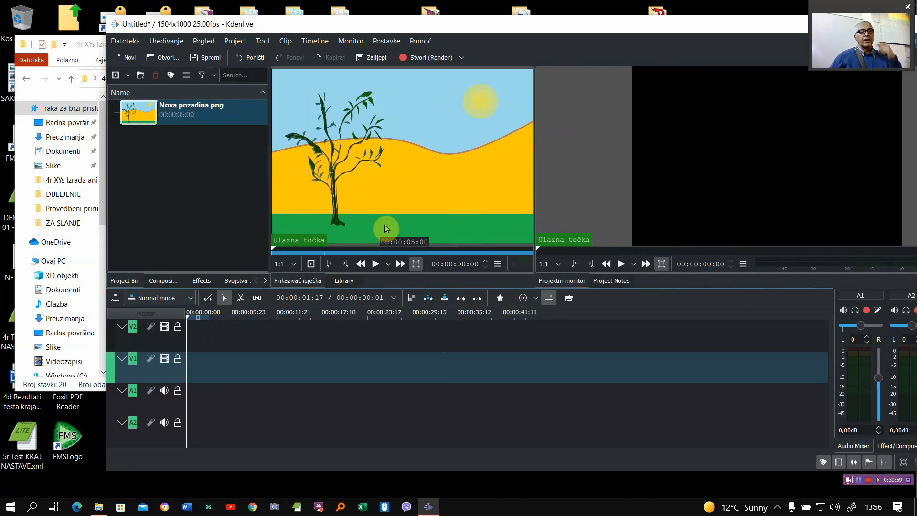
drag(162, 115, 435, 358)
click(242, 378)
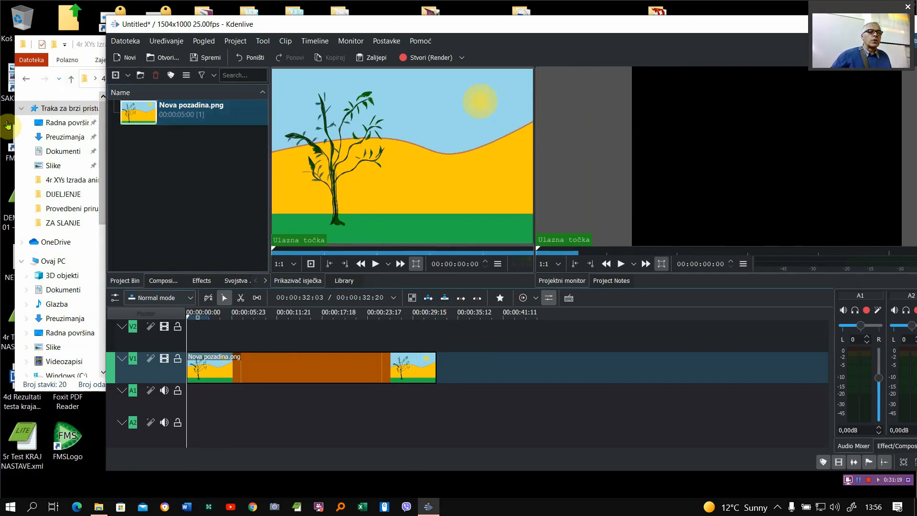
- Import Kosati covjek 01.png from the film folder into the Kdenlive project bin and return to the project
click(13, 105)
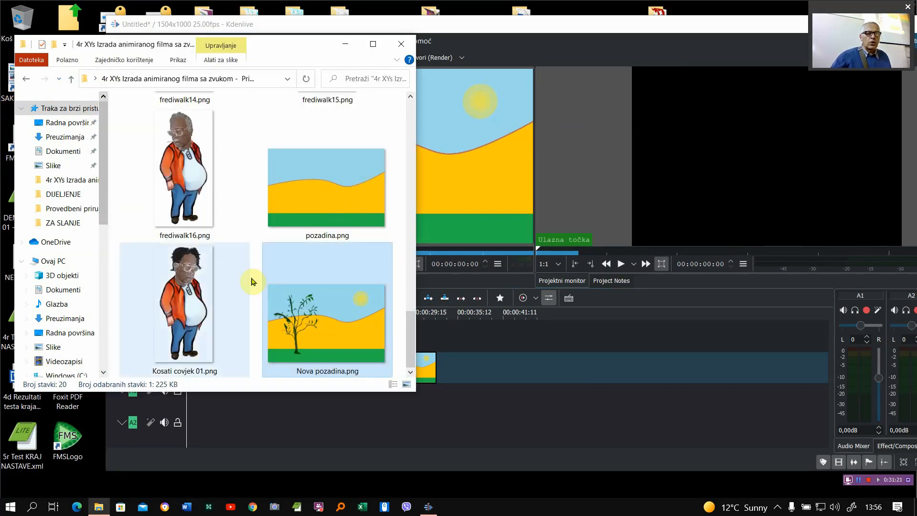
drag(278, 47, 620, 53)
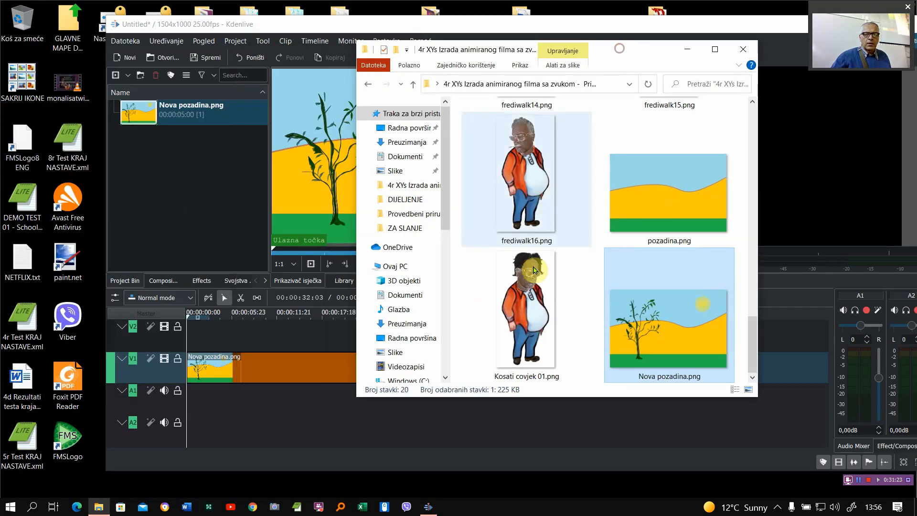
drag(527, 311, 204, 220)
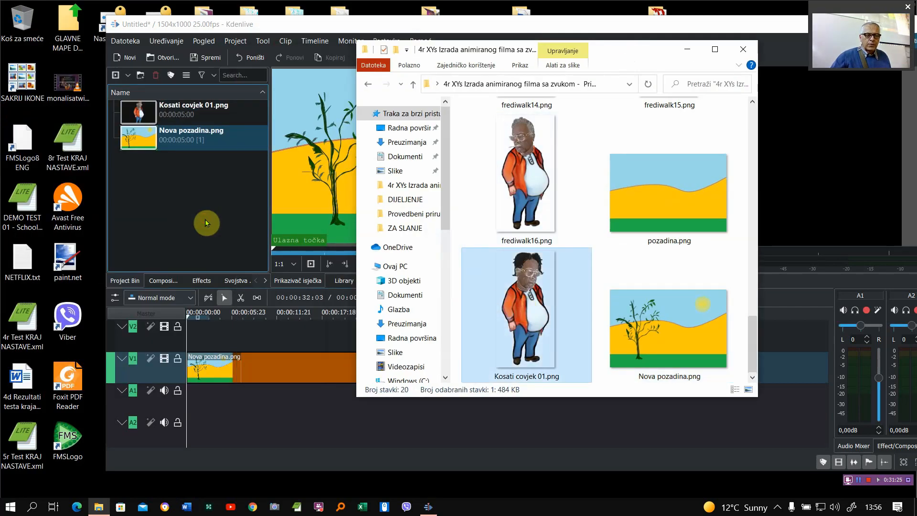
drag(621, 57, 292, 67)
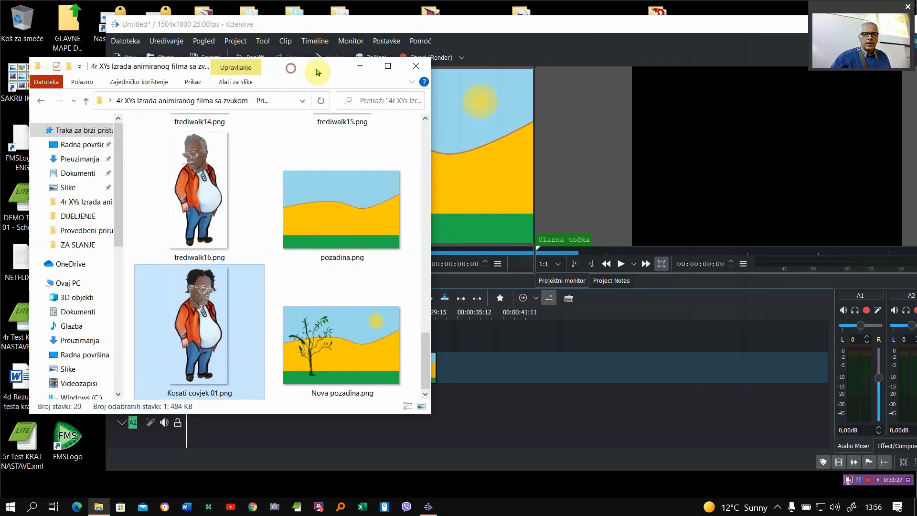
click(469, 30)
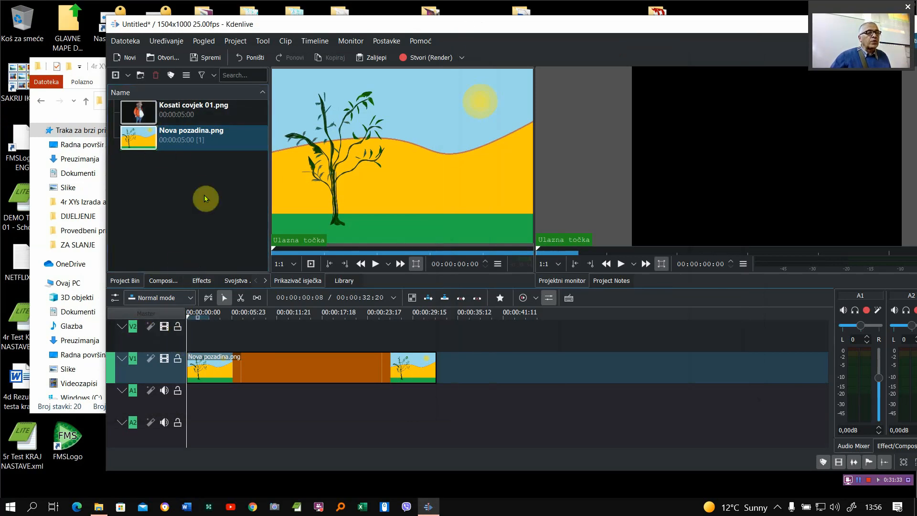
- Place Kosati covjek 01.png at the start of track V2 above the background and play the project to preview it
drag(141, 109, 208, 334)
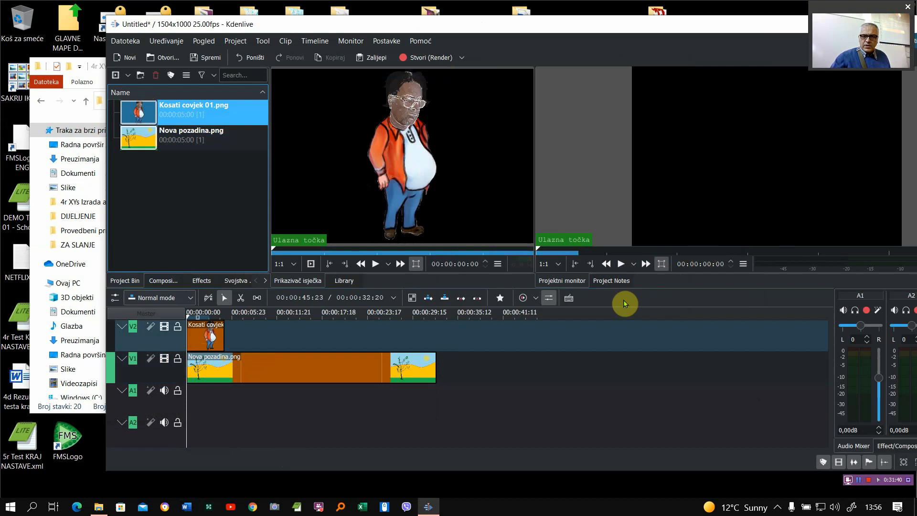
click(621, 264)
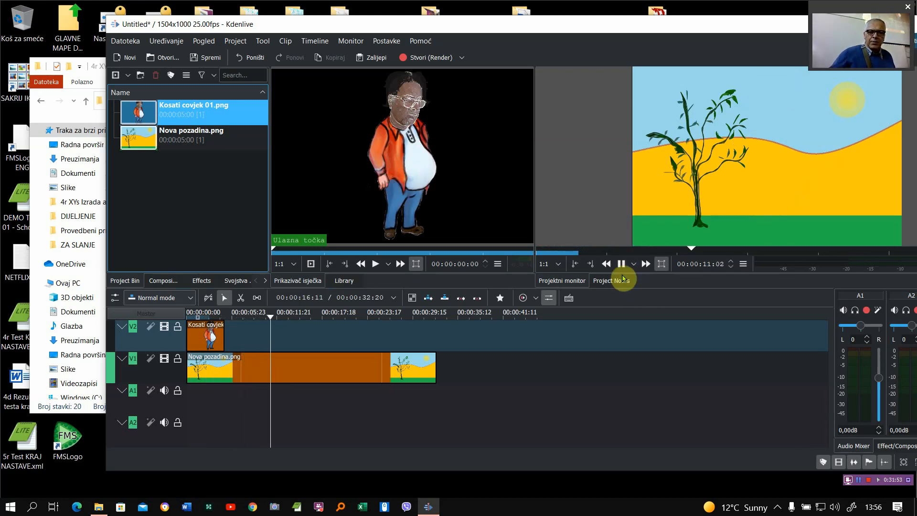
click(621, 264)
- Add a second Kosati covjek 01.png clip right after the first on track V2 and shorten it to about one second
click(207, 339)
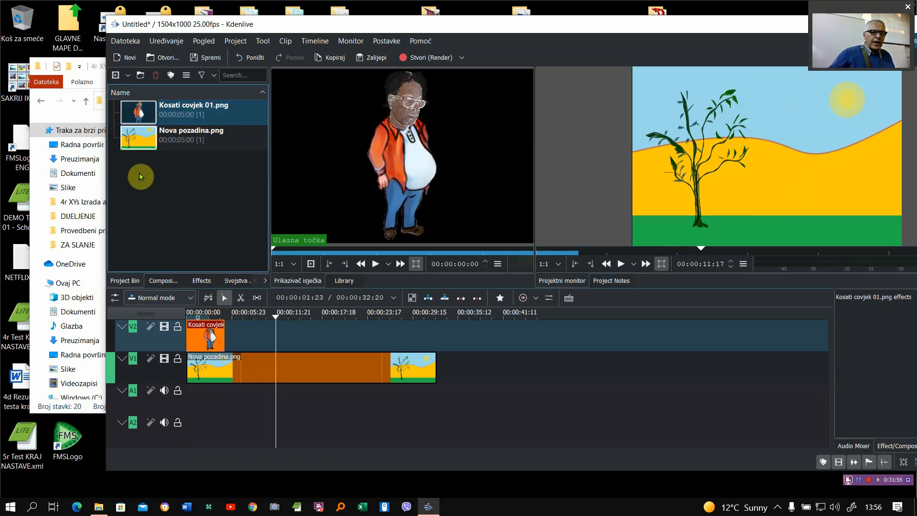
drag(149, 113, 250, 333)
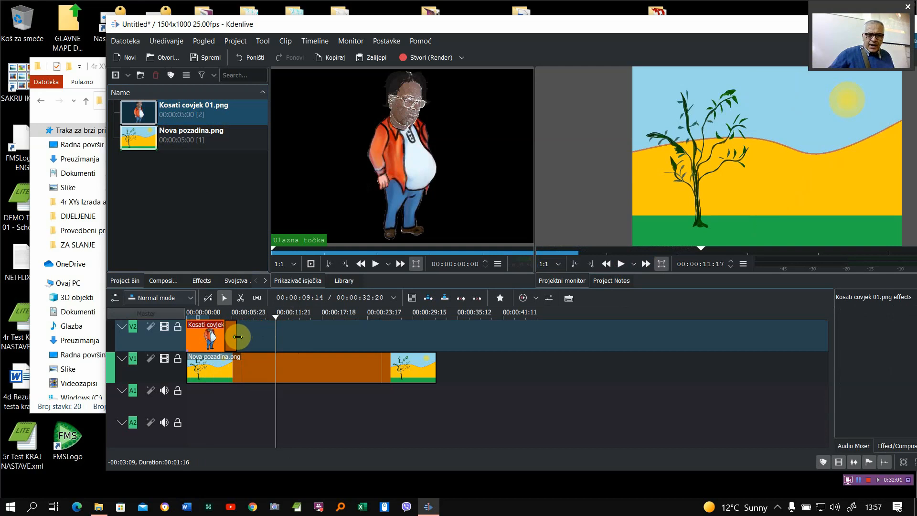
drag(235, 339, 233, 339)
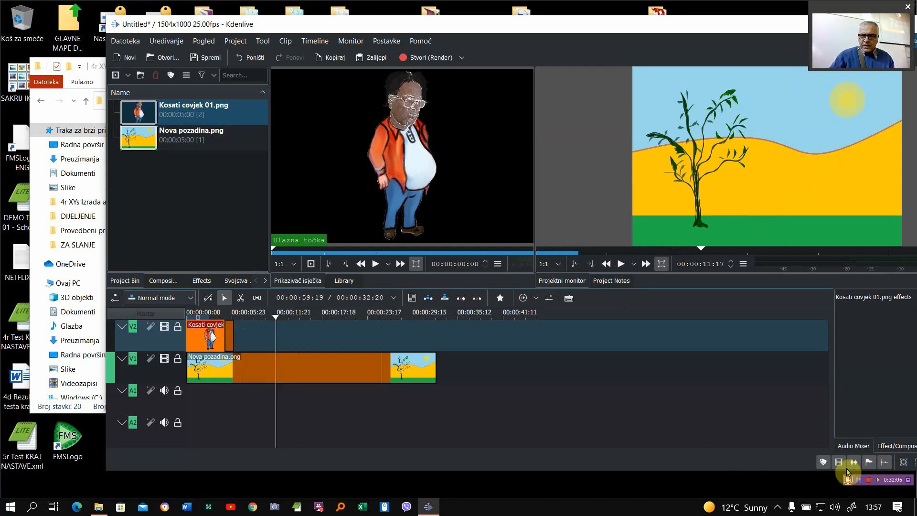
- Reposition the Kdenlive window, return the playhead to the project start, and scale the timeline to show both Kosati covjek 01.png clips in detail
drag(581, 27, 503, 19)
click(888, 454)
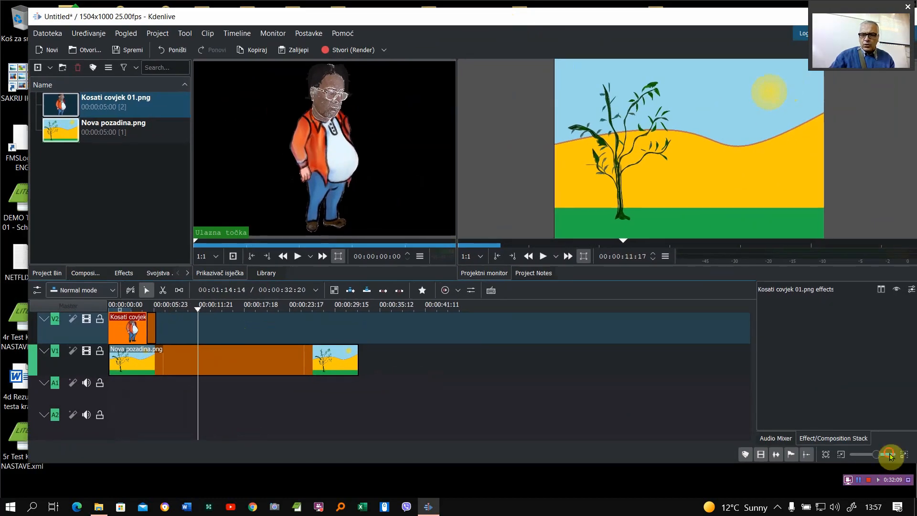
drag(877, 457, 884, 458)
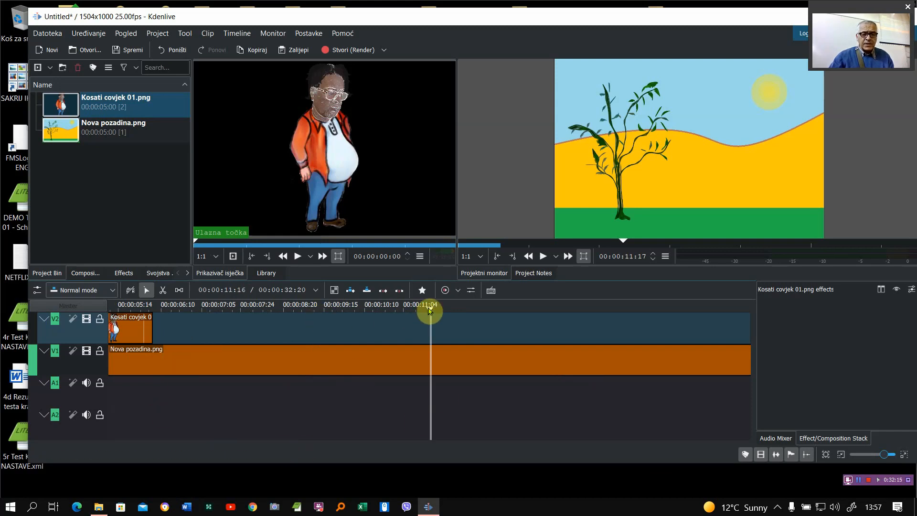
drag(885, 456, 892, 455)
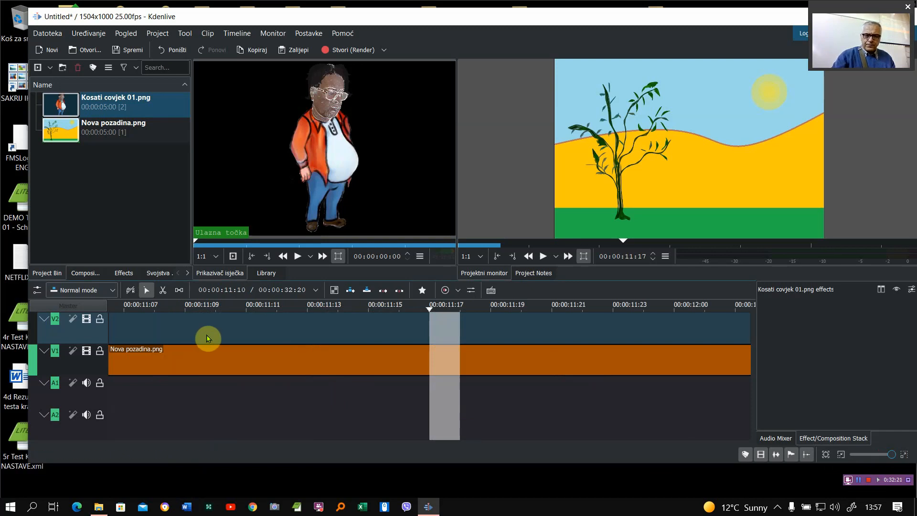
click(190, 308)
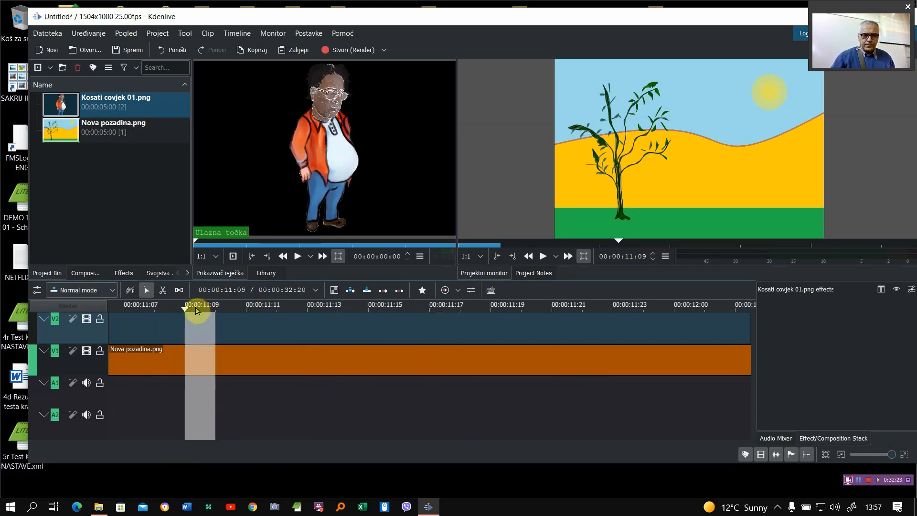
drag(186, 311, 129, 335)
click(529, 256)
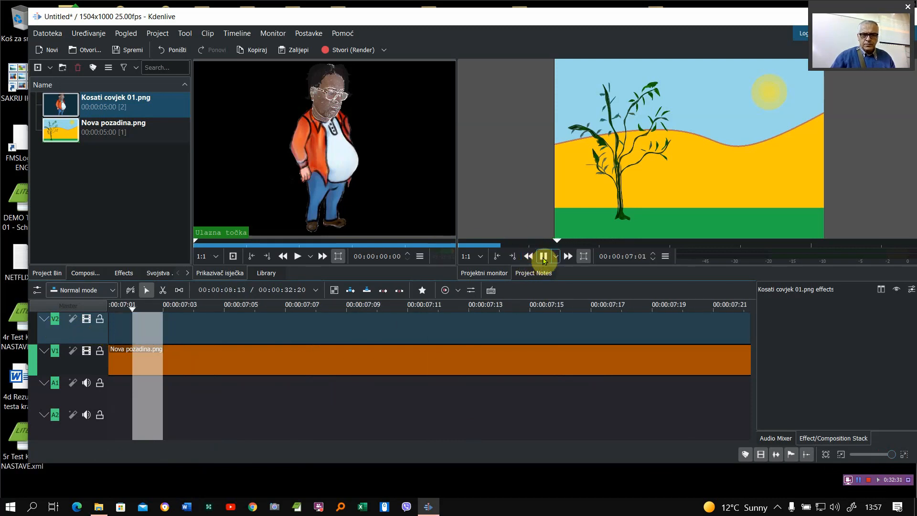
click(545, 259)
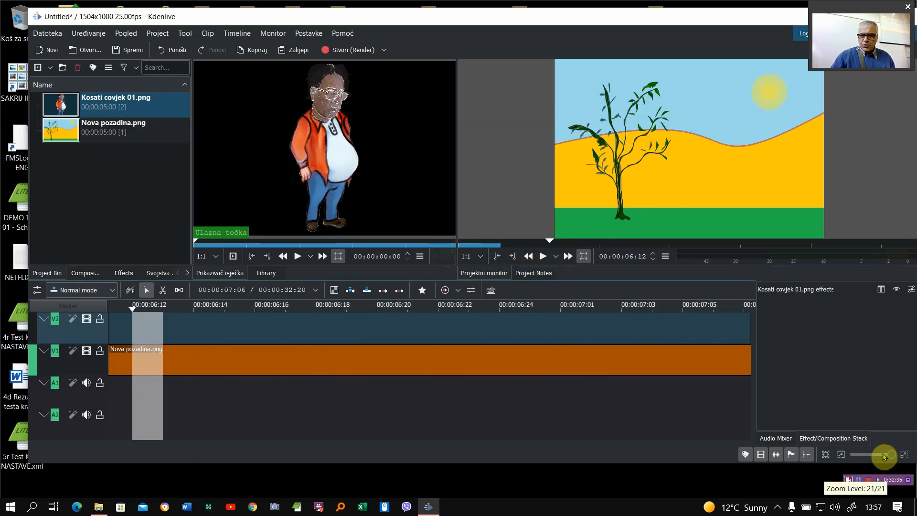
drag(891, 457, 887, 458)
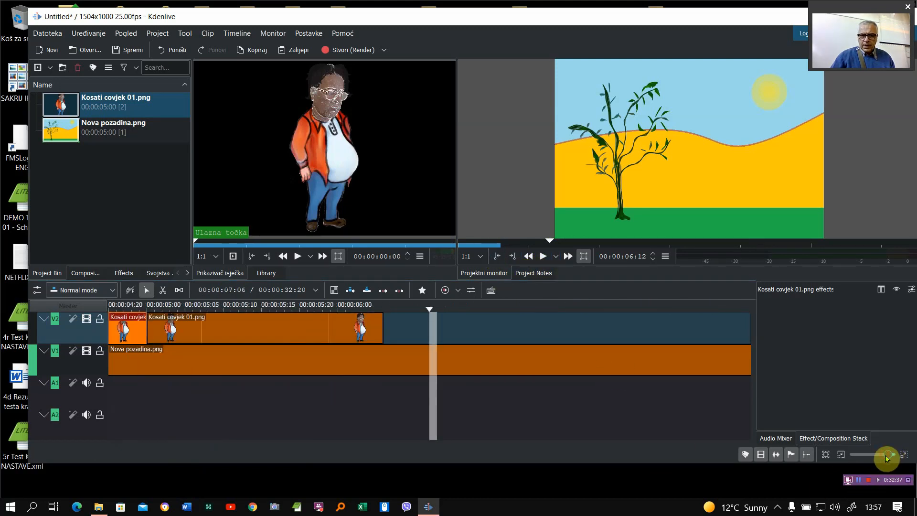
click(186, 327)
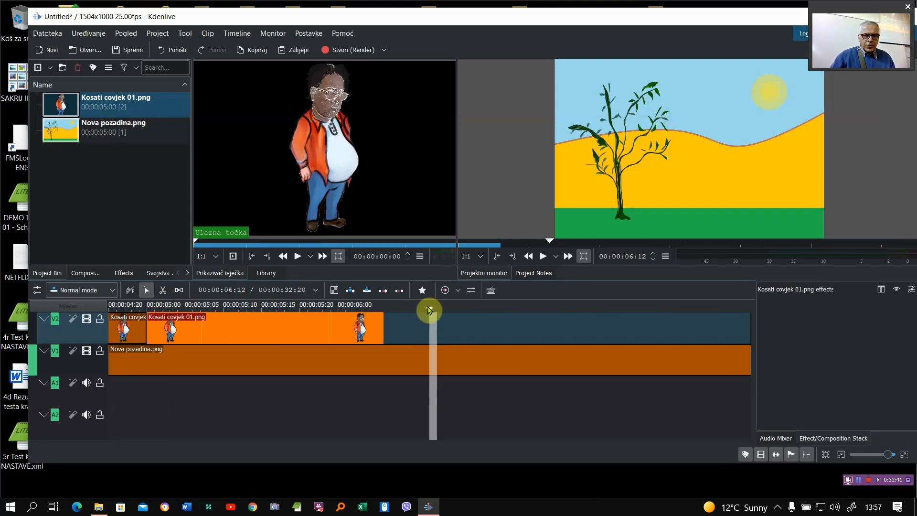
drag(430, 310, 113, 297)
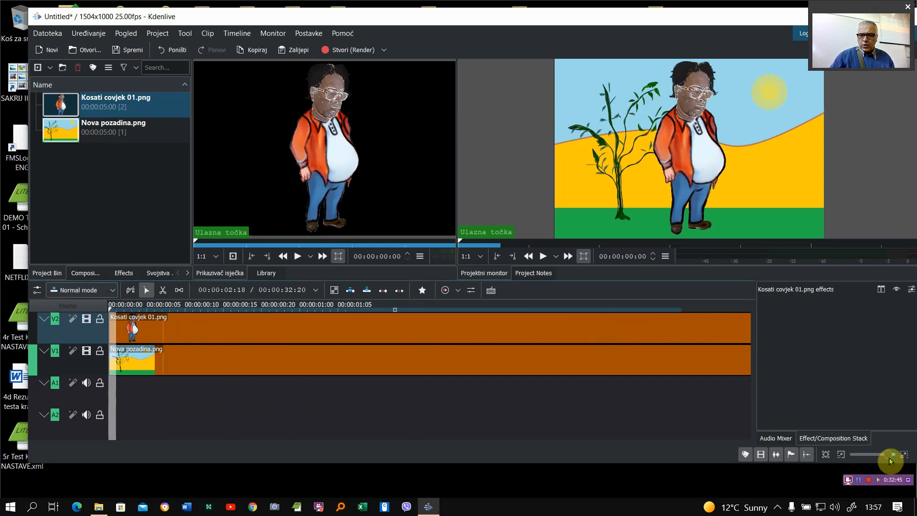
drag(890, 456, 884, 454)
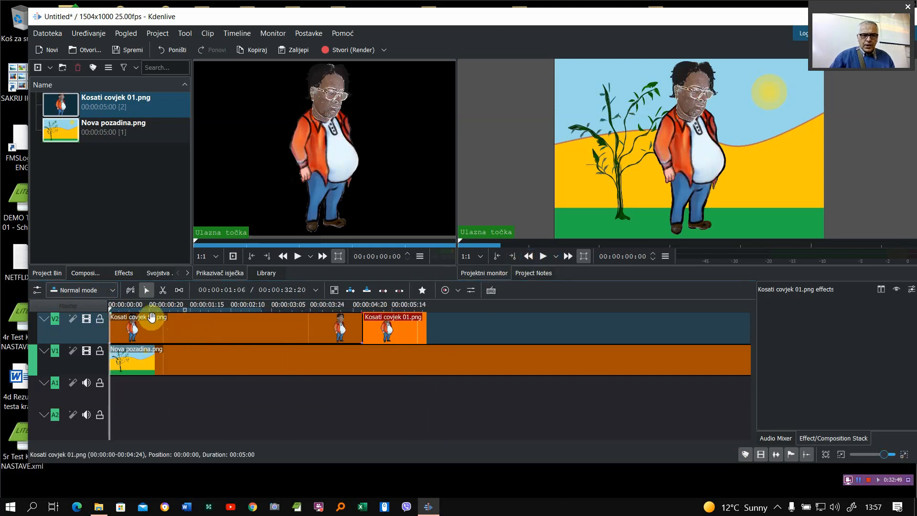
- Play the project from the beginning through both character clips on track V2 to preview them
click(170, 317)
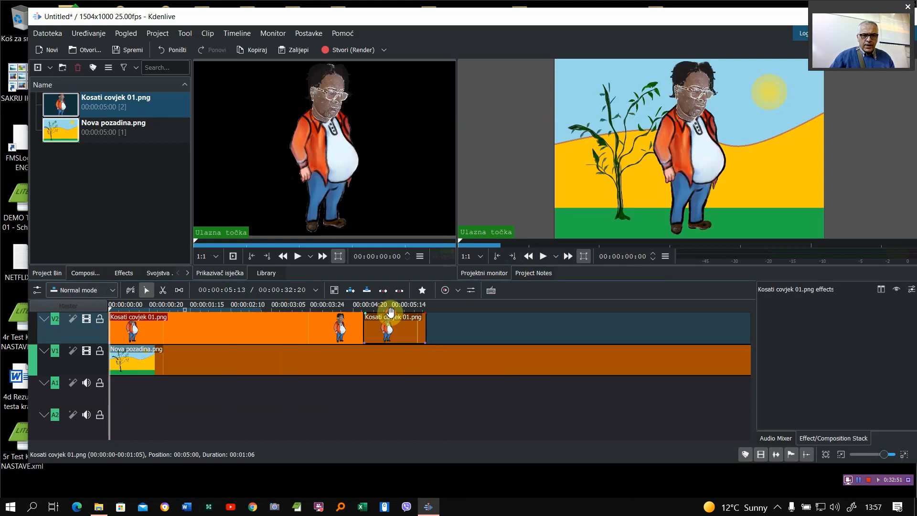
click(391, 312)
click(189, 310)
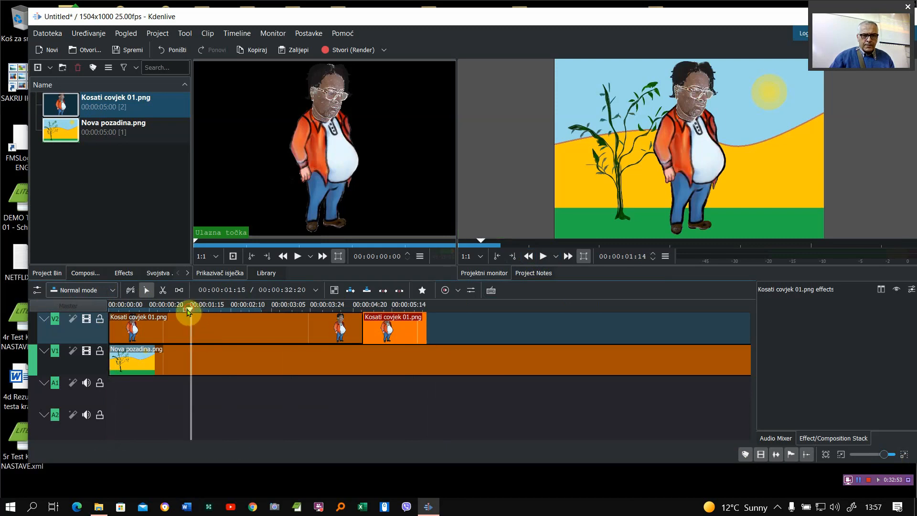
click(111, 308)
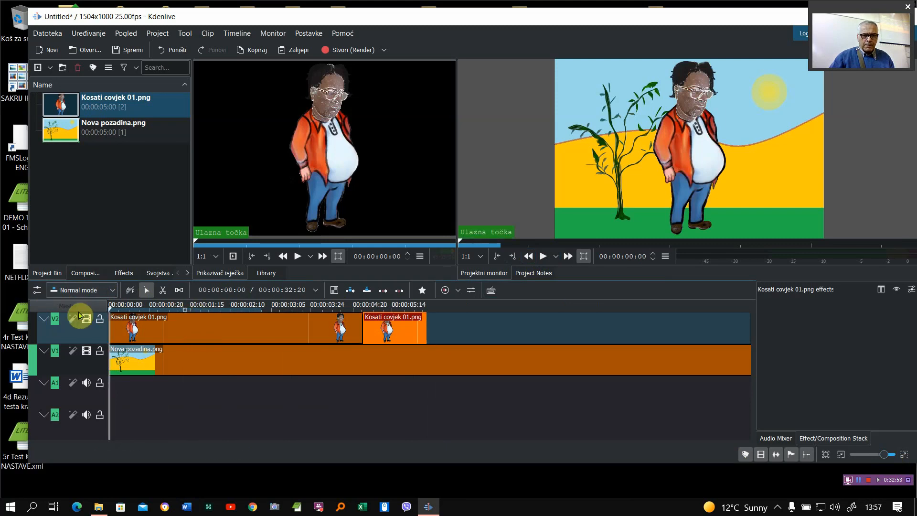
click(543, 256)
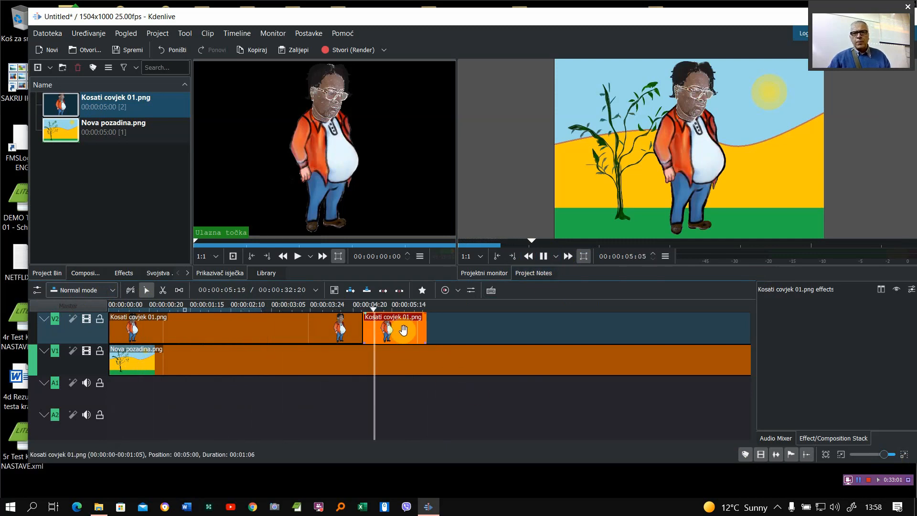
click(543, 256)
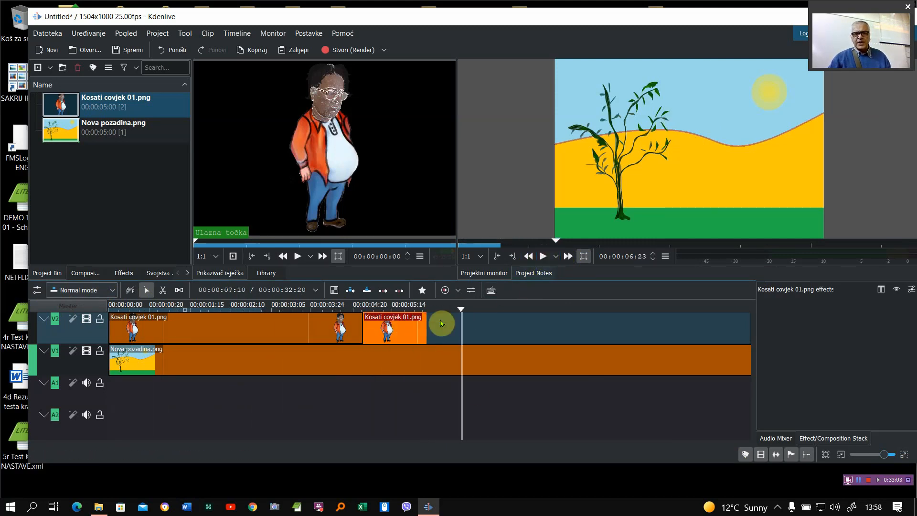
- Add a Transform effect to the second Kosati covjek 01.png clip on track V2 and set its X position to 93
right_click(398, 330)
mouse_move(530, 310)
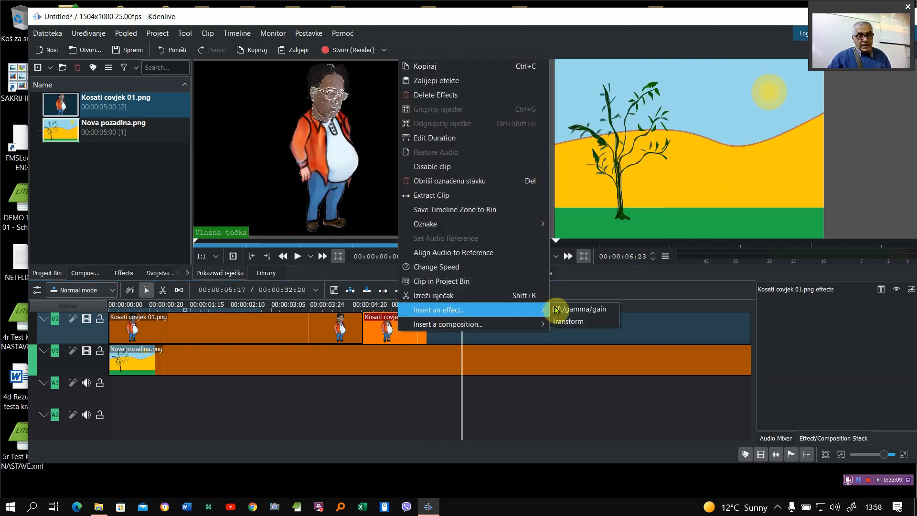
click(565, 321)
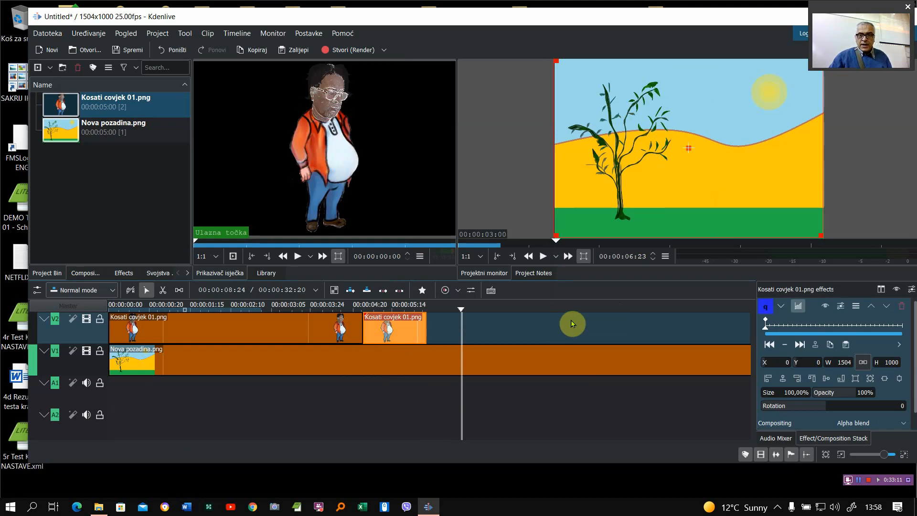
drag(460, 310, 407, 310)
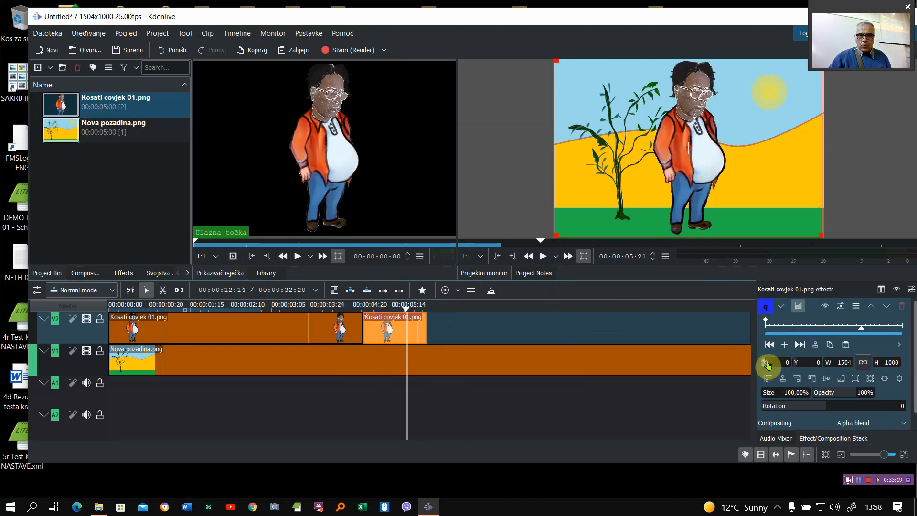
drag(767, 365, 816, 367)
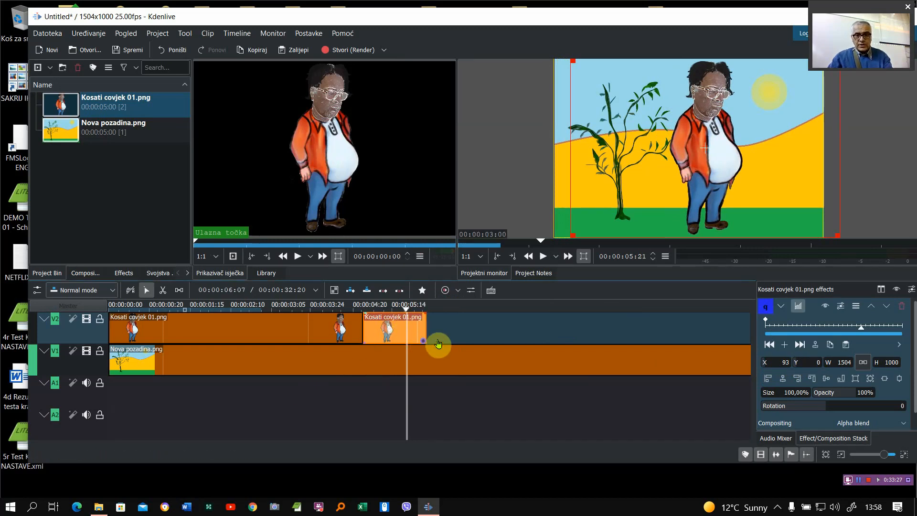
- Paste a copy of the short character clip directly after the second clip on track V2 and set its Transform X to 190
click(443, 325)
click(431, 310)
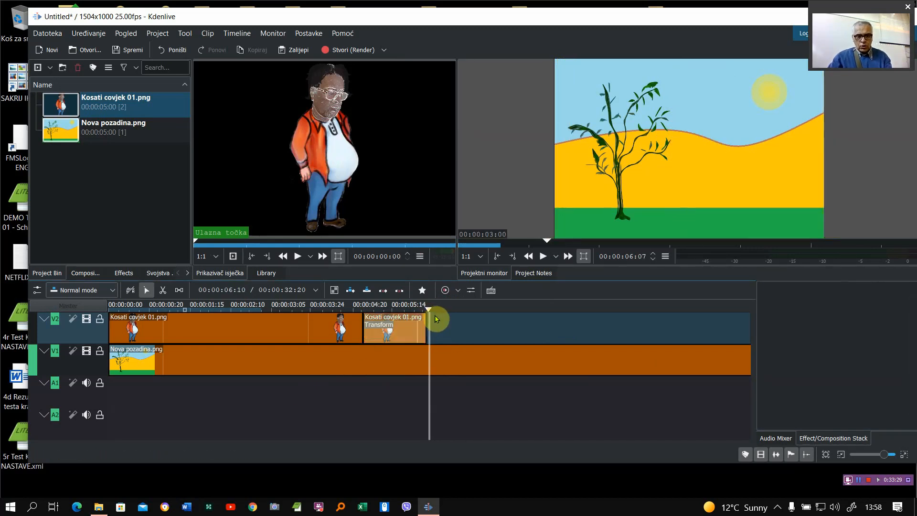
key(ctrl+v)
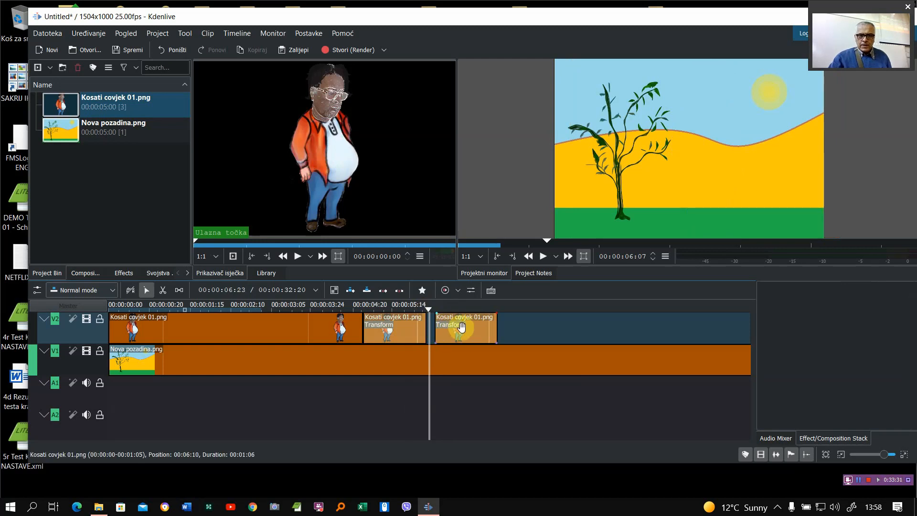
drag(461, 326, 436, 313)
mouse_move(430, 314)
mouse_down()
mouse_move(413, 310)
mouse_move(447, 313)
mouse_up()
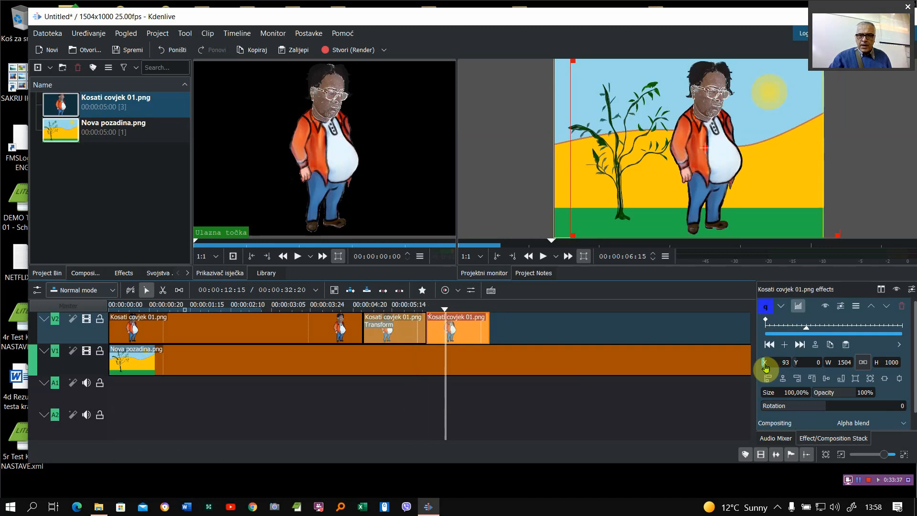
drag(766, 368, 818, 373)
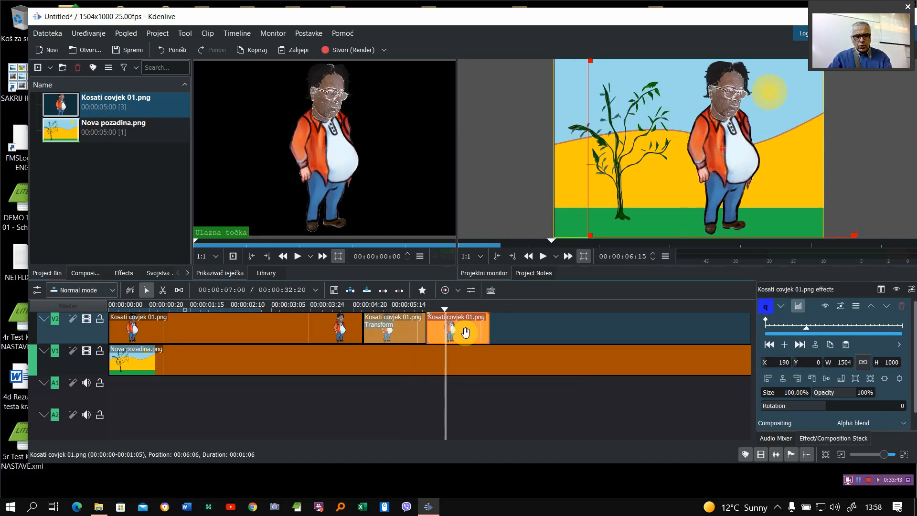
- Paste another character clip directly after the third one on track V2 and set its Transform X to 397
click(519, 329)
click(497, 308)
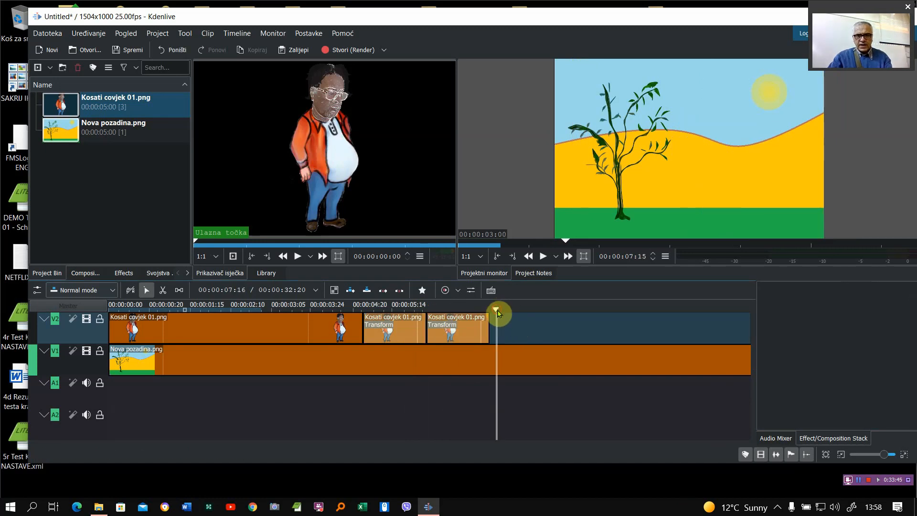
mouse_move(497, 312)
mouse_down()
mouse_move(513, 329)
mouse_move(513, 312)
mouse_up()
key(ctrl+v)
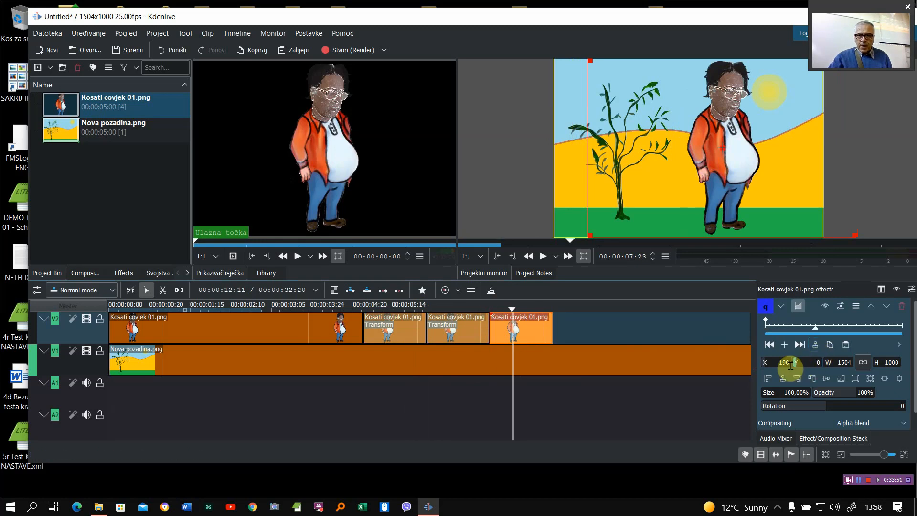
drag(764, 368, 869, 377)
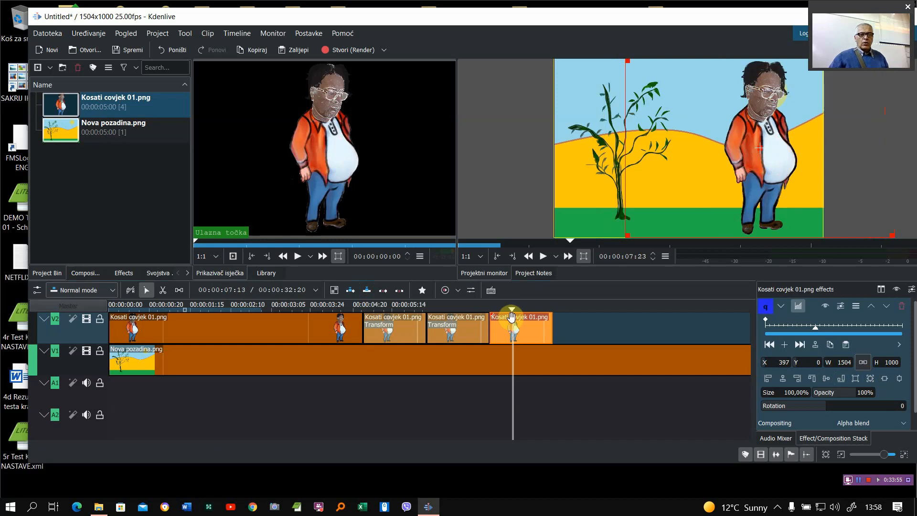
- Enlarge the monitor area and play the project from the start to preview the character's movement across the background
drag(510, 313, 16, 316)
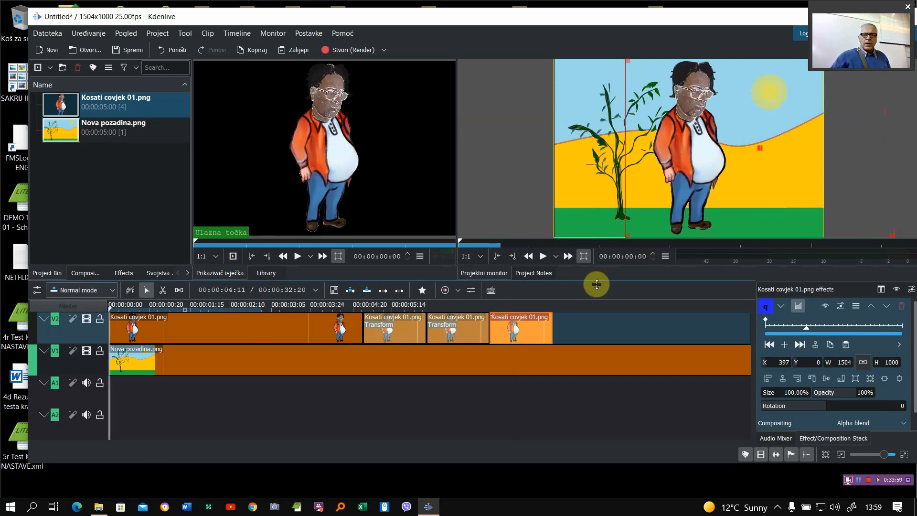
drag(596, 285, 595, 353)
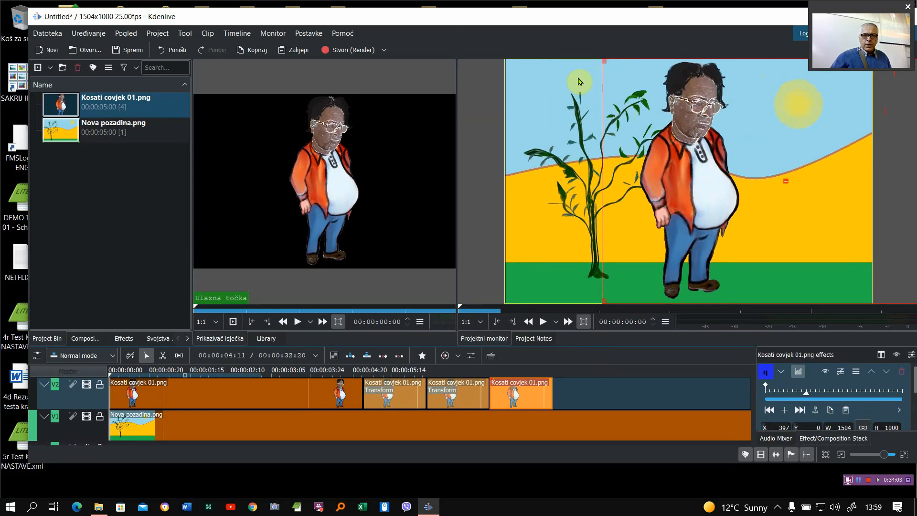
click(121, 372)
drag(120, 375, 53, 375)
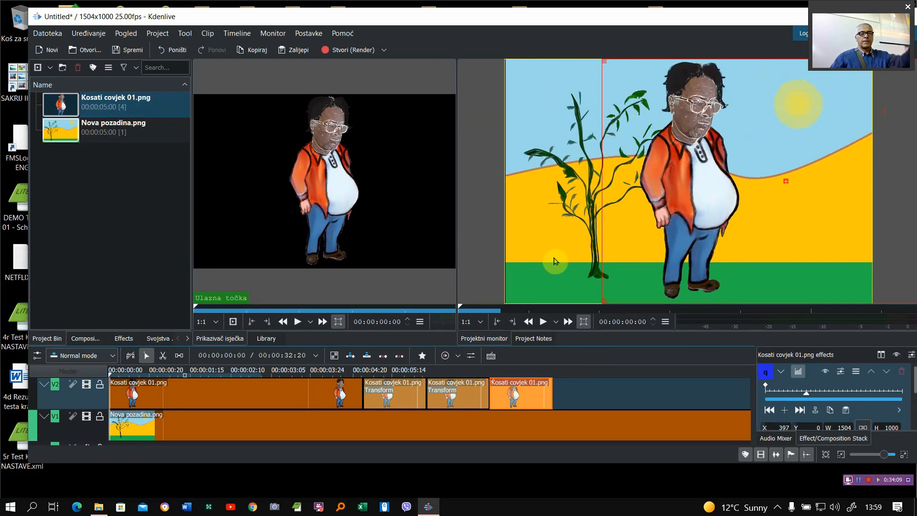
click(543, 322)
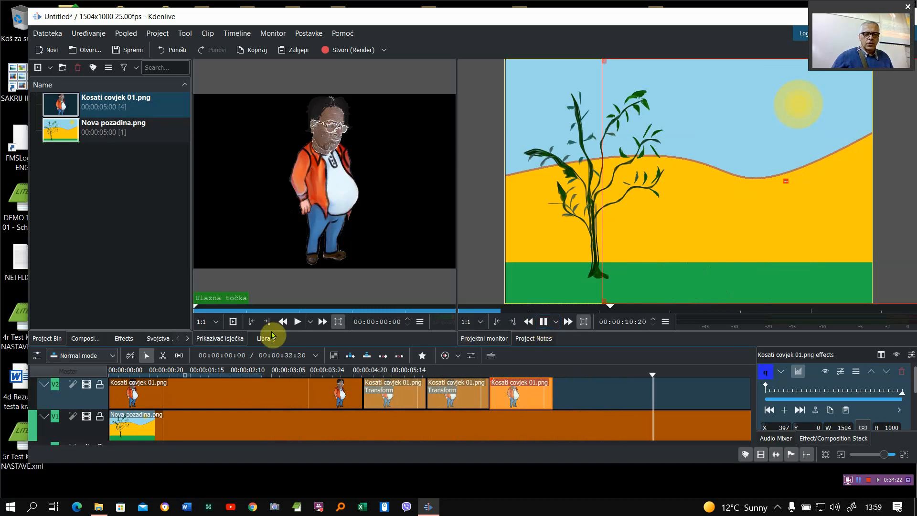
click(545, 322)
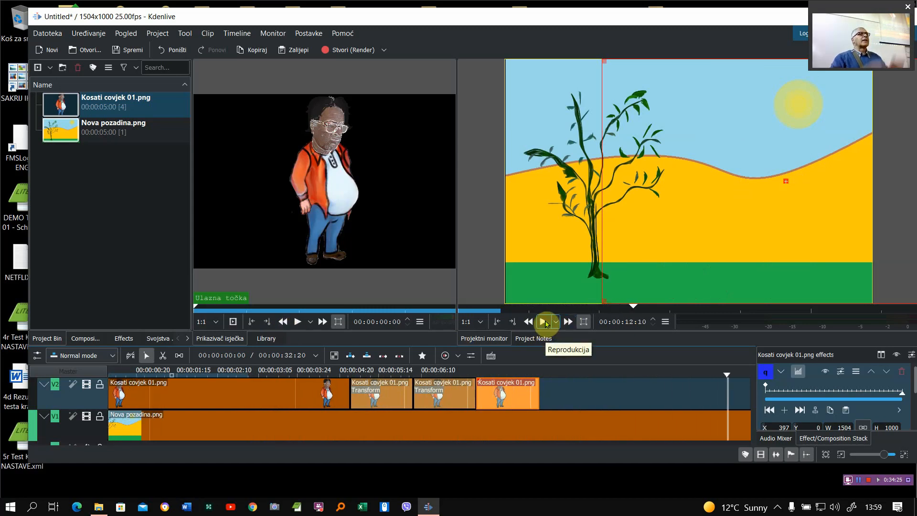